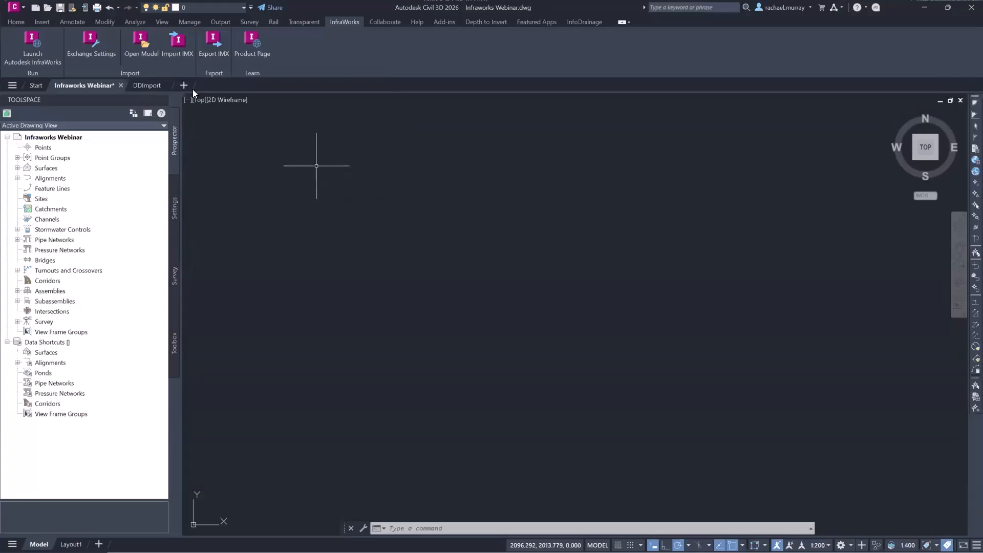
Open the InfraWorks model at its full extents in the drawing, assigning the model's MGA-56 coordinate system to the drawing.
{"action": "left_click", "coordinate": [137, 46]}
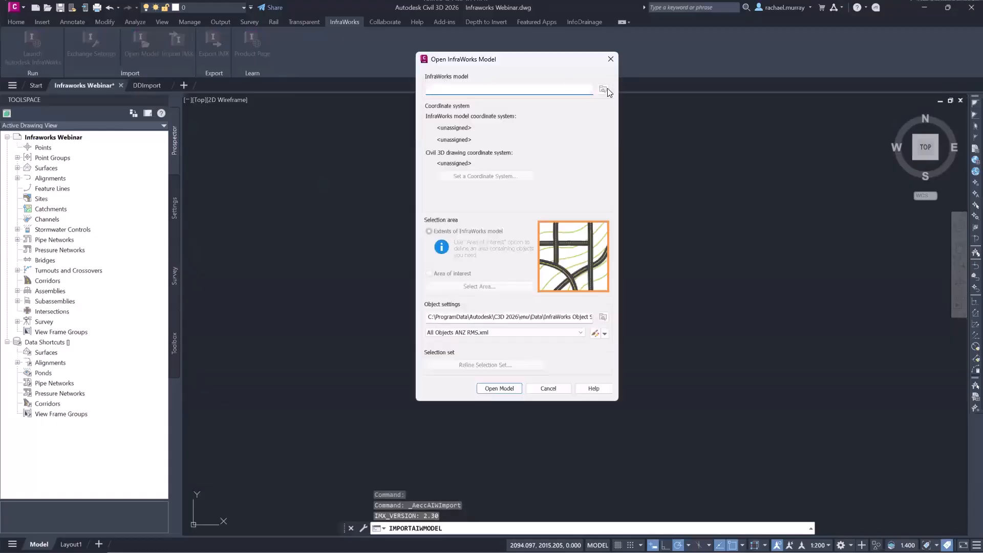
{"action": "left_click", "coordinate": [602, 91]}
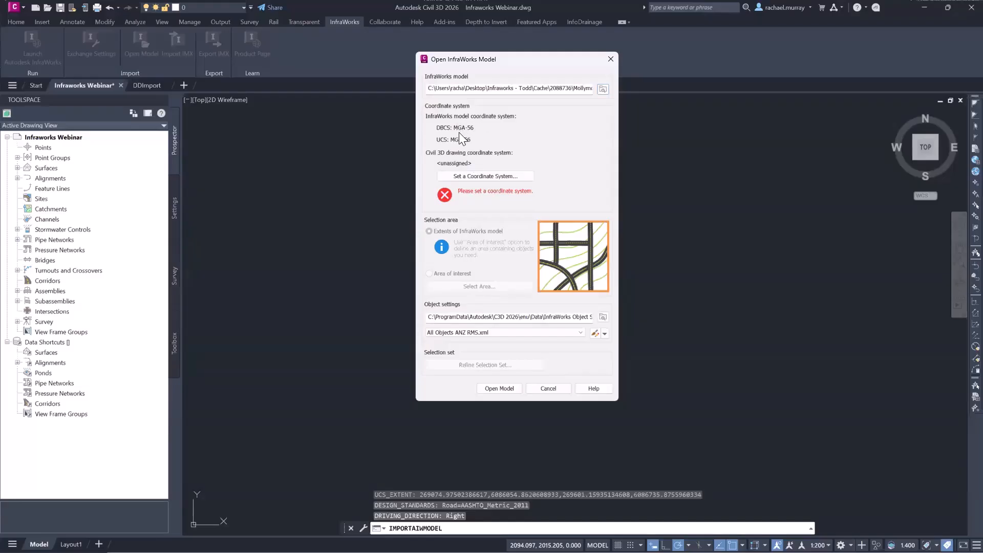
{"action": "left_click", "coordinate": [474, 177]}
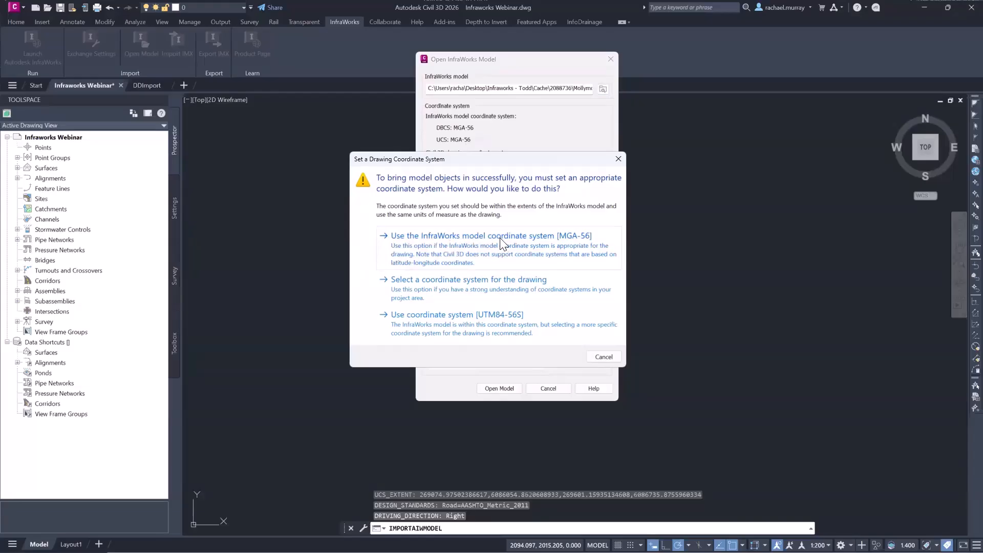
{"action": "left_click", "coordinate": [446, 251]}
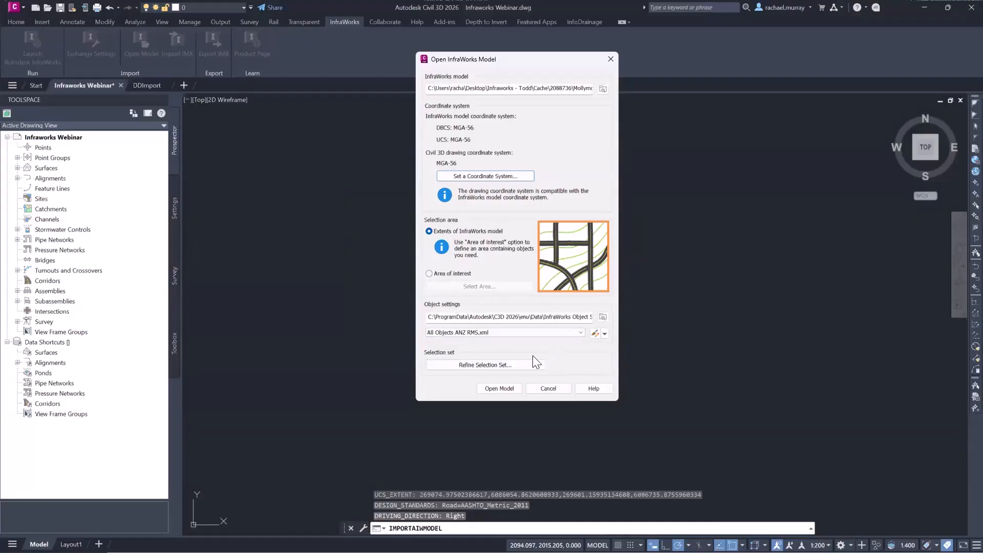
{"action": "left_click", "coordinate": [499, 388]}
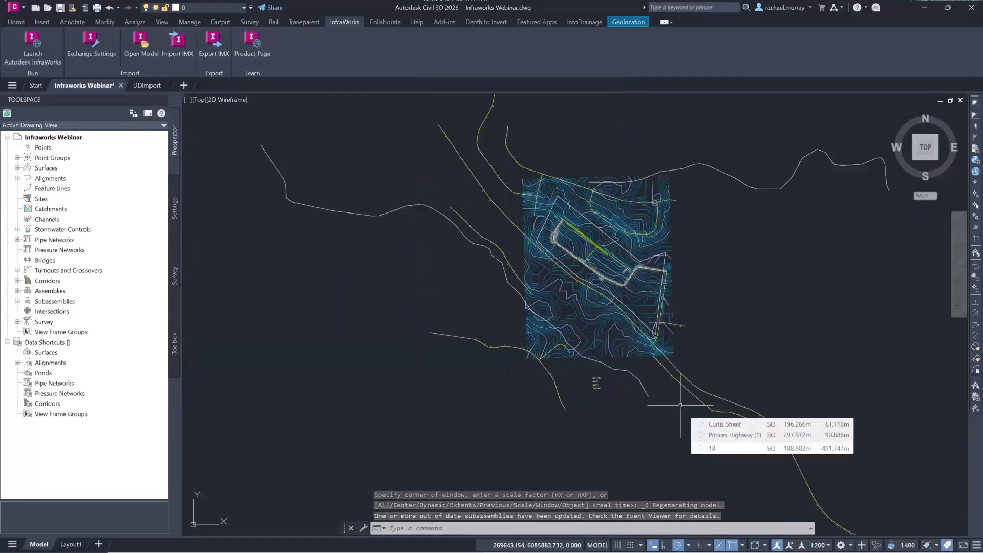
Examine the imported site and its surfaces, highlighting NS and AIW_Existing_Transportation in the drawing's surface list.
{"action": "middle_click_drag", "start_coordinate": [696, 201], "coordinate": [624, 213]}
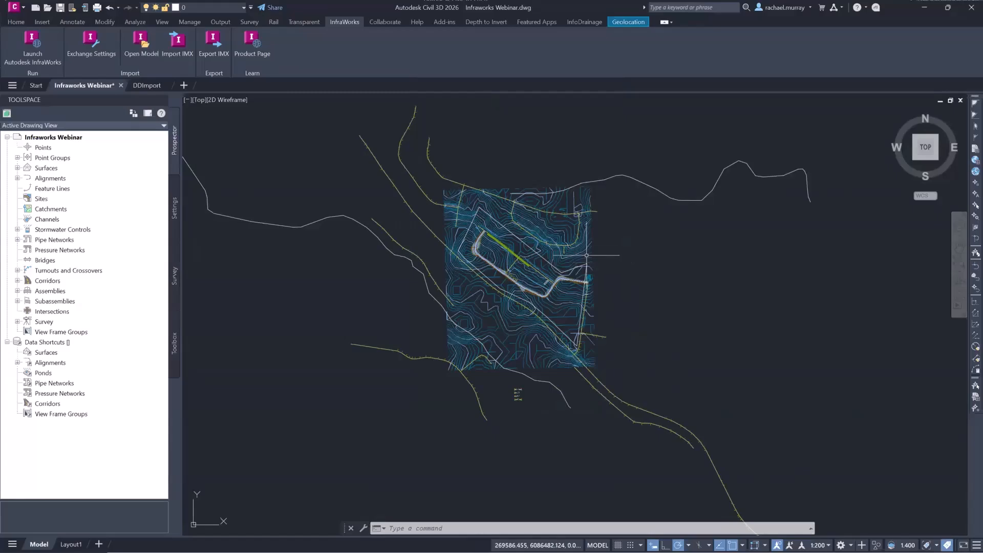
{"action": "left_click", "coordinate": [18, 168]}
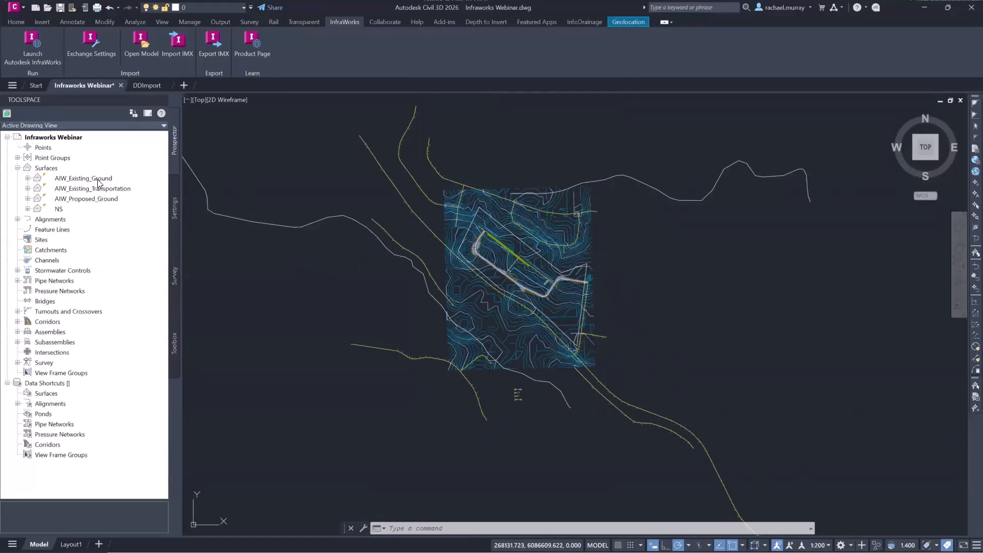
{"action": "left_click", "coordinate": [59, 209]}
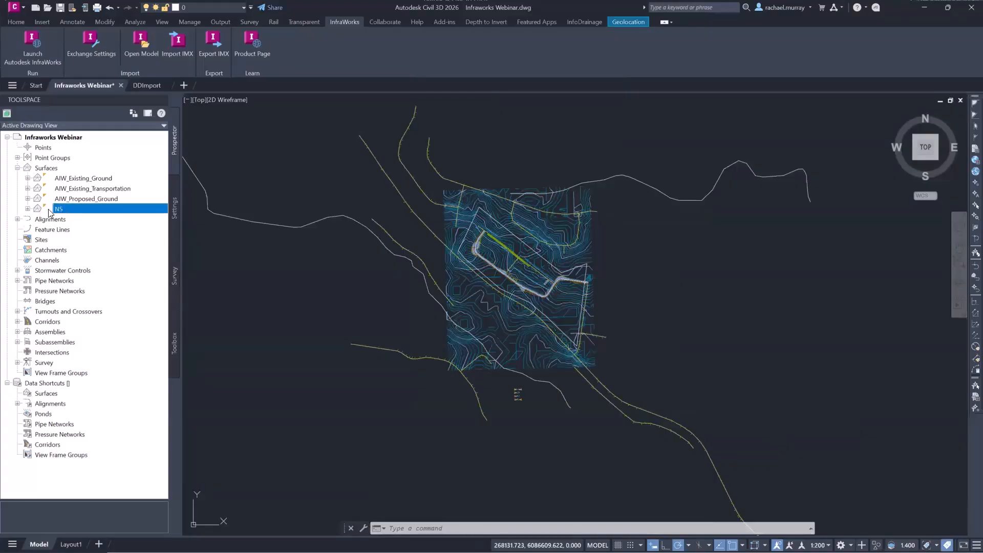
{"action": "left_click", "coordinate": [115, 188]}
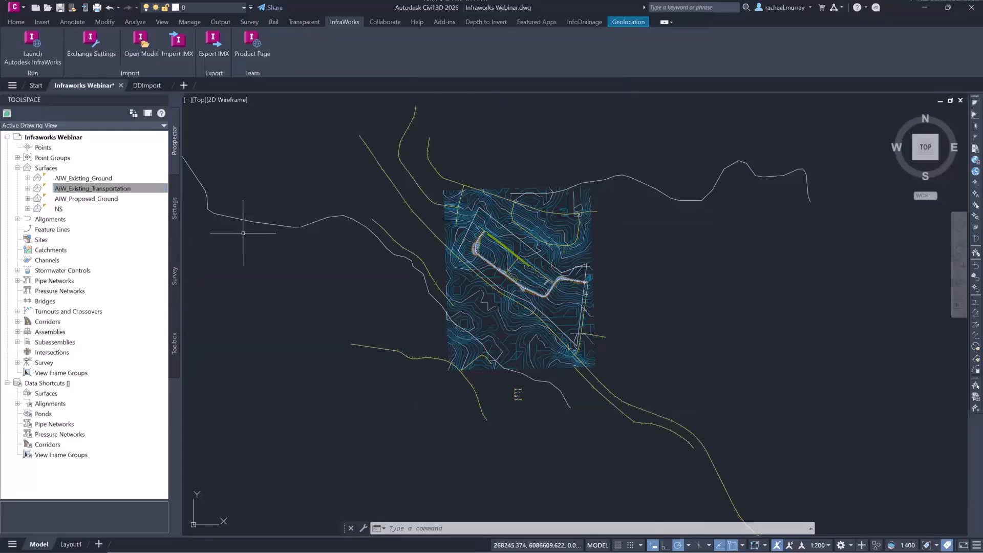
{"action": "scroll", "coordinate": [524, 279], "scroll_direction": "up", "scroll_amount": 2}
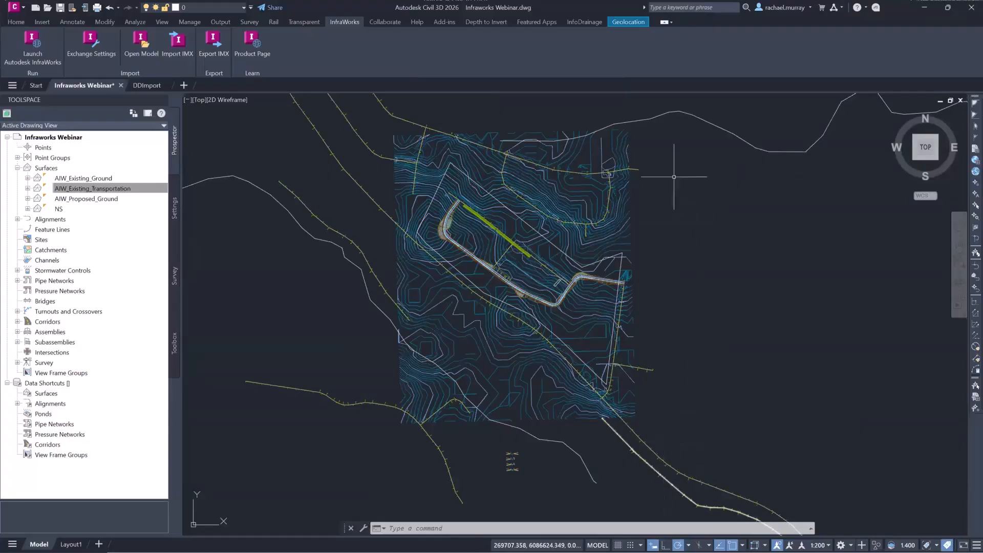
{"action": "mouse_move", "coordinate": [673, 174]}
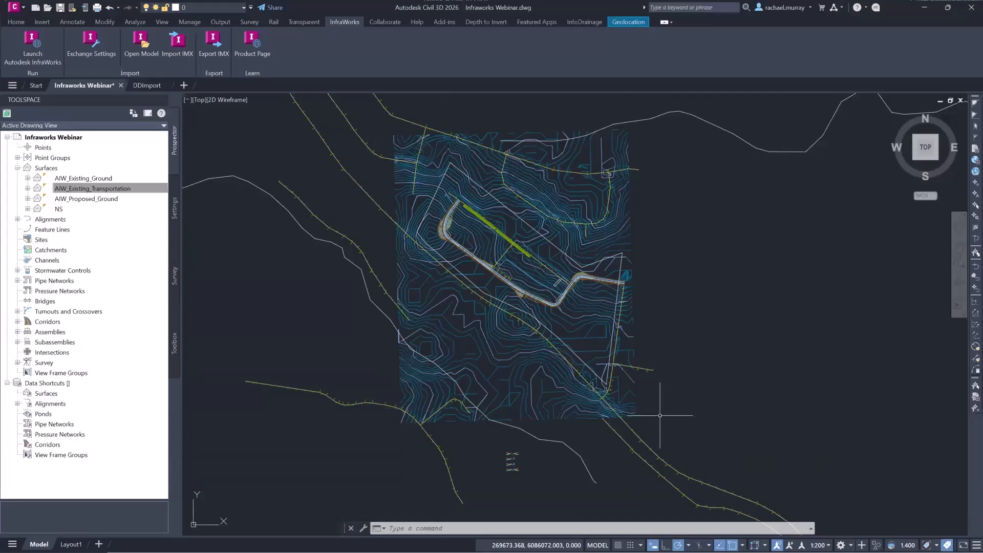
{"action": "mouse_move", "coordinate": [664, 410]}
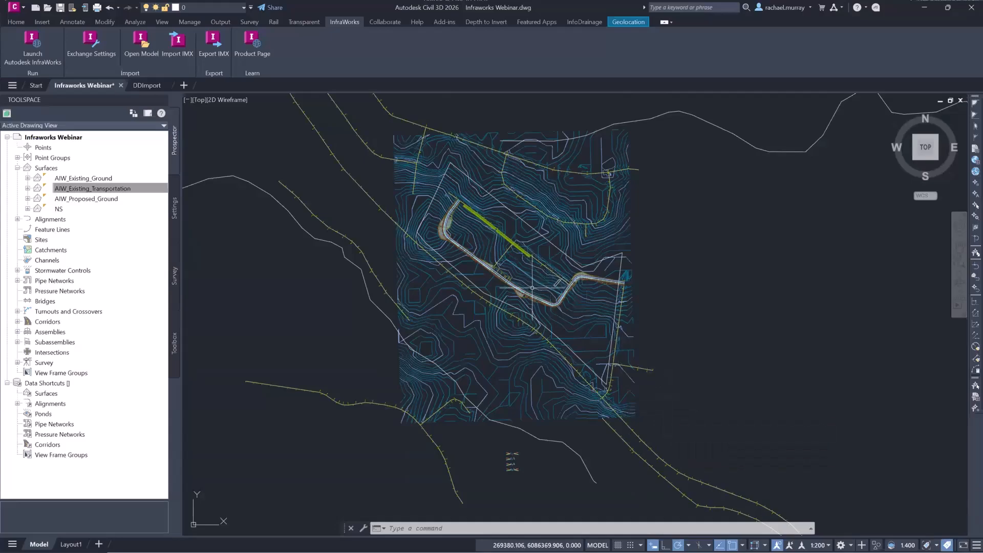
Select the imported road corridor and inspect its course through the site, then clear the selection.
{"action": "scroll", "coordinate": [528, 280], "scroll_direction": "up", "scroll_amount": 5}
{"action": "scroll", "coordinate": [528, 280], "scroll_direction": "up", "scroll_amount": 4}
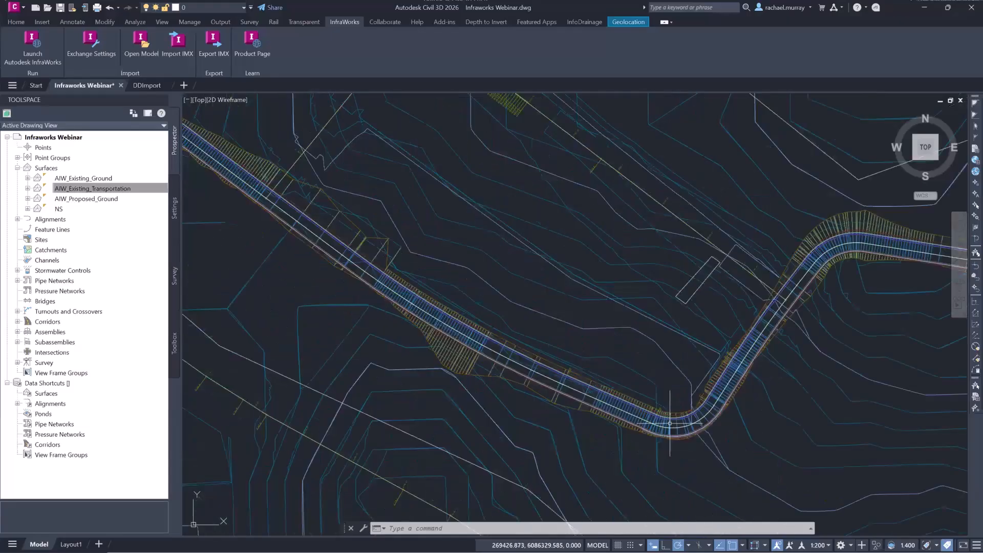
{"action": "left_click", "coordinate": [852, 241]}
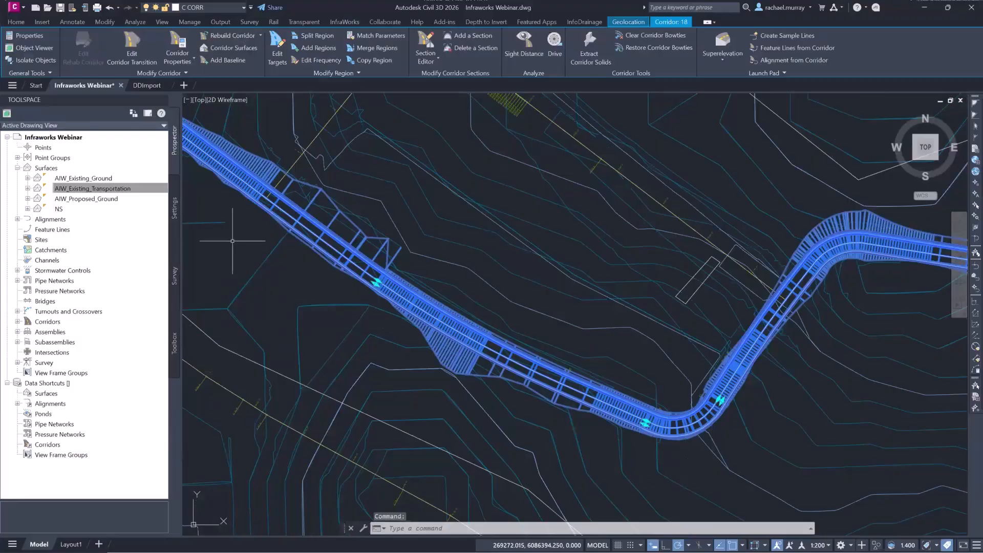
{"action": "scroll", "coordinate": [795, 322], "scroll_direction": "down", "scroll_amount": 2}
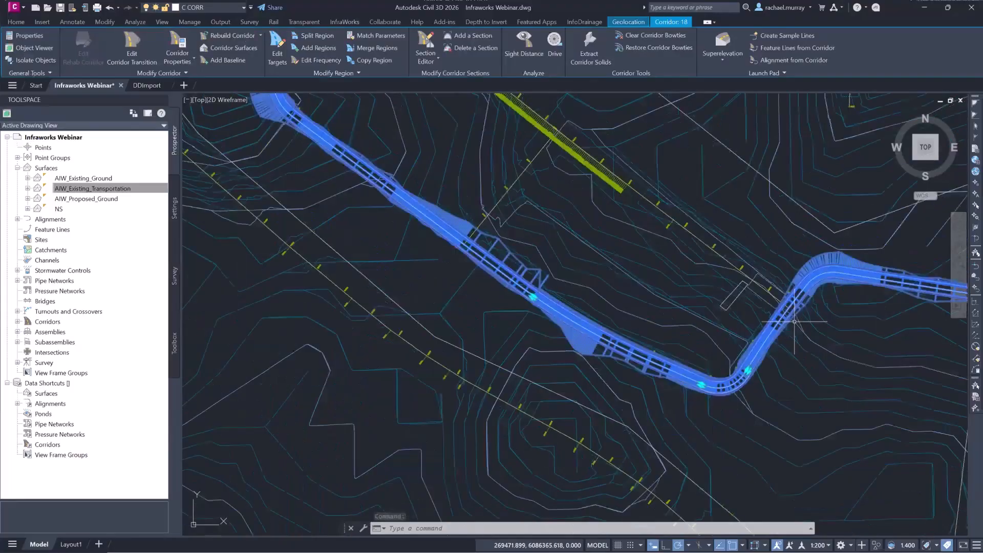
{"action": "middle_click_drag", "start_coordinate": [794, 322], "coordinate": [738, 351]}
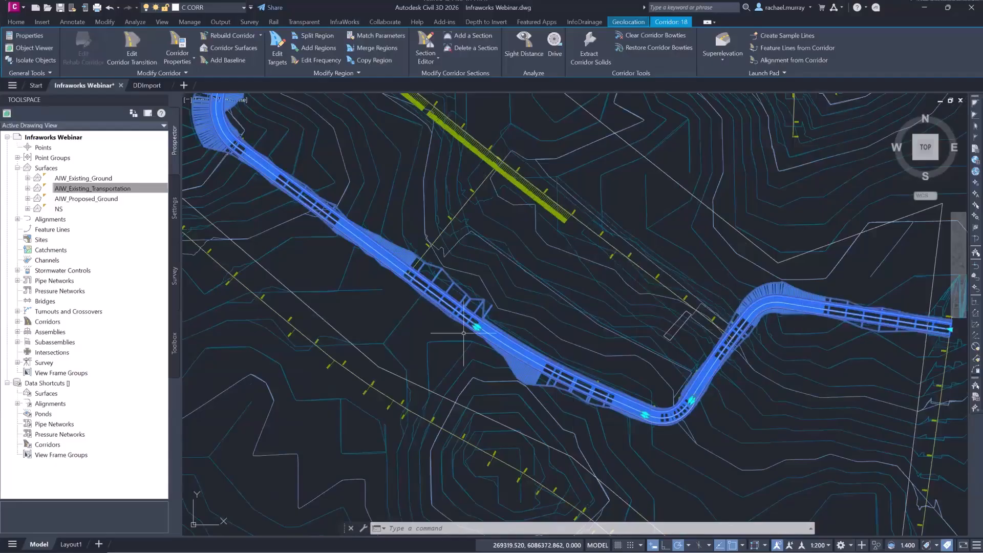
{"action": "mouse_move", "coordinate": [382, 308]}
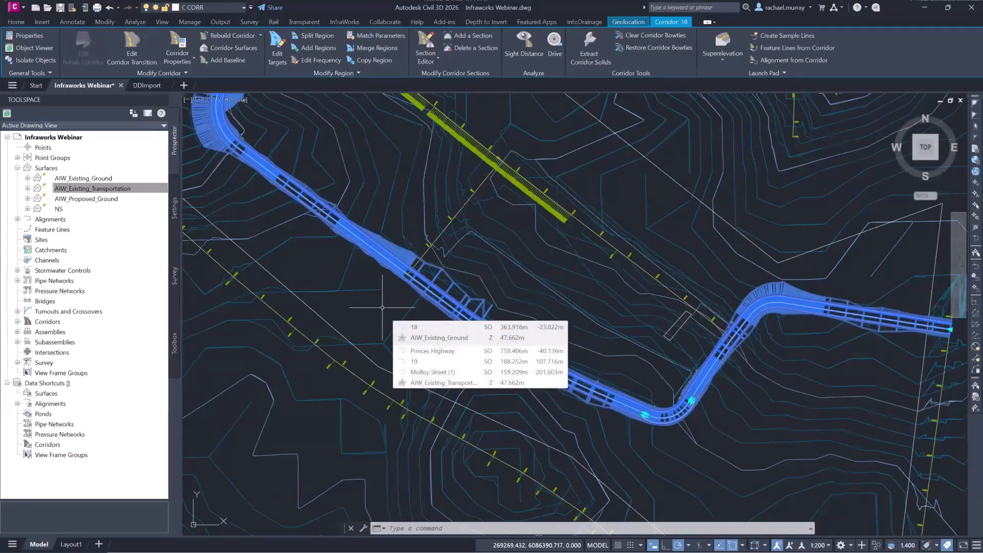
{"action": "key", "text": "Escape"}
Inspect the imported road assemblies placed below the site, then return to the overall site plan.
{"action": "middle_click_drag", "start_coordinate": [693, 388], "coordinate": [696, 105]}
{"action": "scroll", "coordinate": [553, 349], "scroll_direction": "up", "scroll_amount": 6}
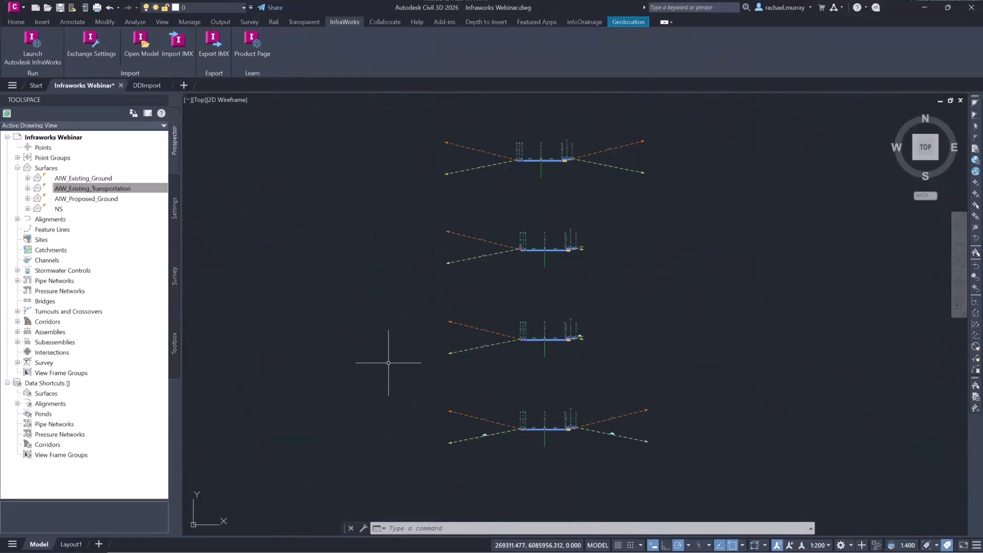
{"action": "scroll", "coordinate": [393, 367], "scroll_direction": "down", "scroll_amount": 10}
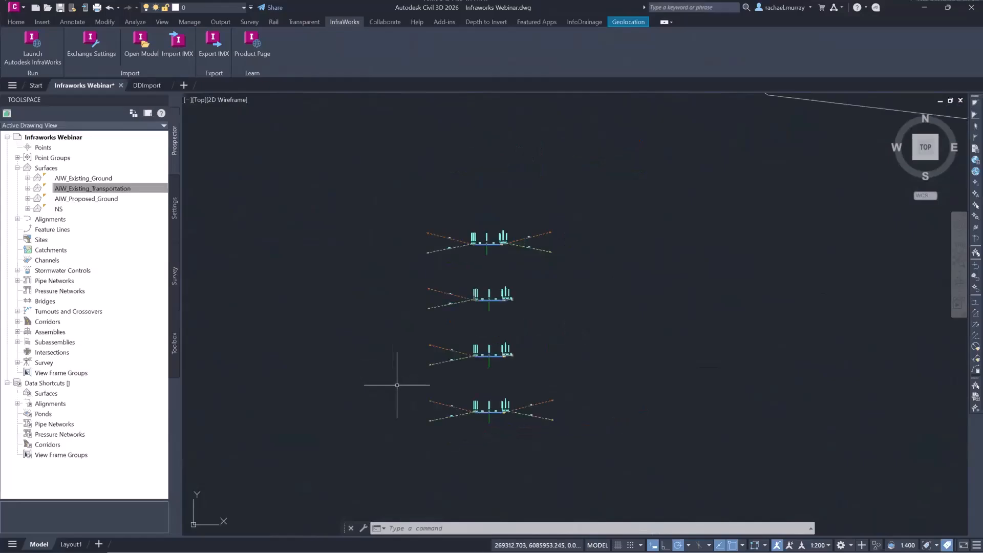
{"action": "middle_click_drag", "start_coordinate": [504, 306], "coordinate": [548, 376]}
{"action": "scroll", "coordinate": [549, 376], "scroll_direction": "down", "scroll_amount": 5}
{"action": "middle_click_drag", "start_coordinate": [578, 308], "coordinate": [599, 395]}
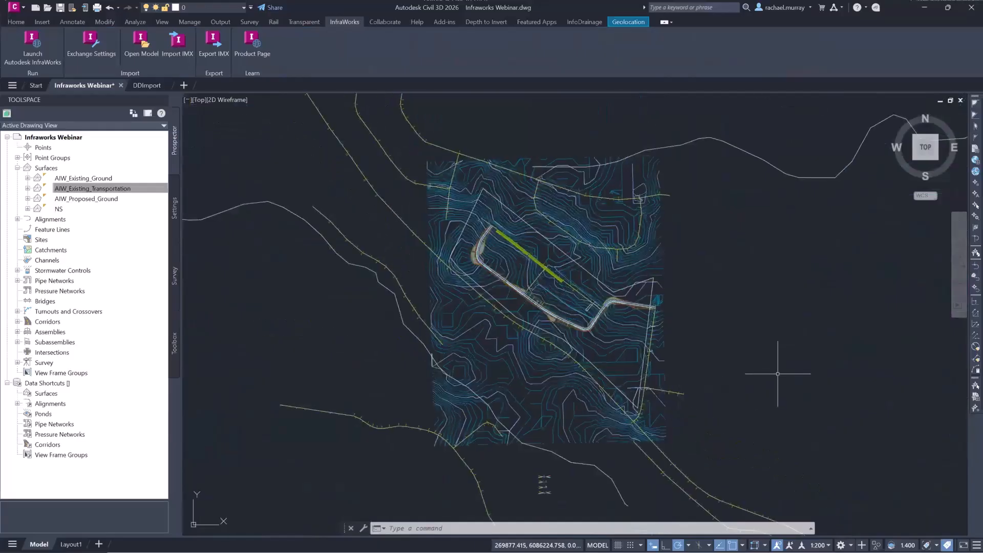
{"action": "mouse_move", "coordinate": [785, 370]}
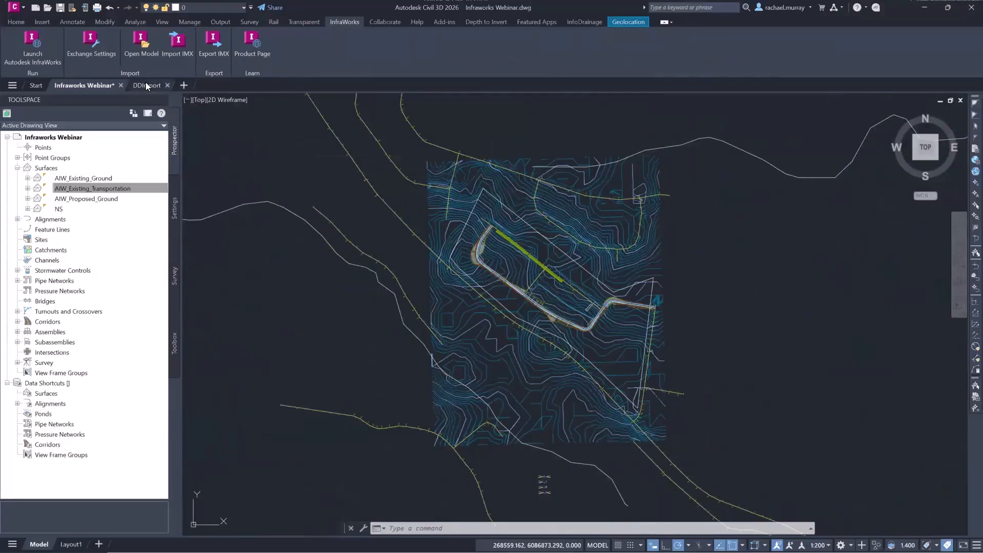
Switch to the DDImport drawing and examine its detailed corridors, intersections, lots, pipe network and profile views.
{"action": "left_click", "coordinate": [146, 85]}
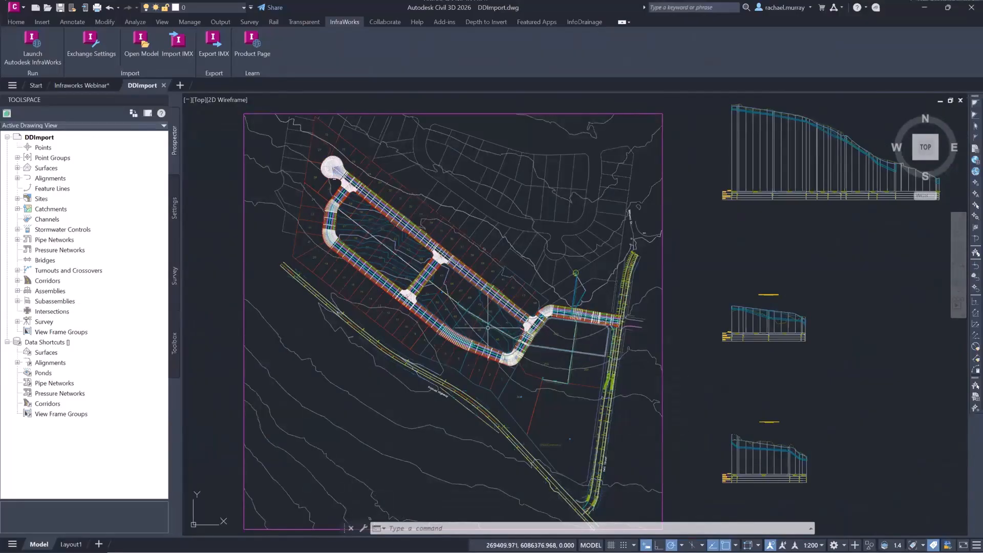
{"action": "scroll", "coordinate": [480, 324], "scroll_direction": "up", "scroll_amount": 2}
{"action": "scroll", "coordinate": [481, 324], "scroll_direction": "up", "scroll_amount": 2}
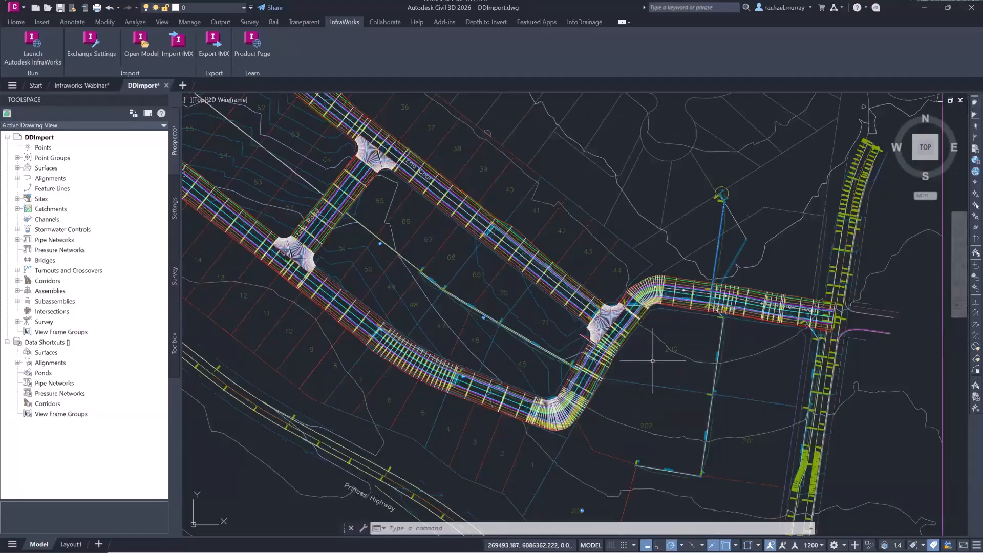
{"action": "scroll", "coordinate": [659, 360], "scroll_direction": "down", "scroll_amount": 2}
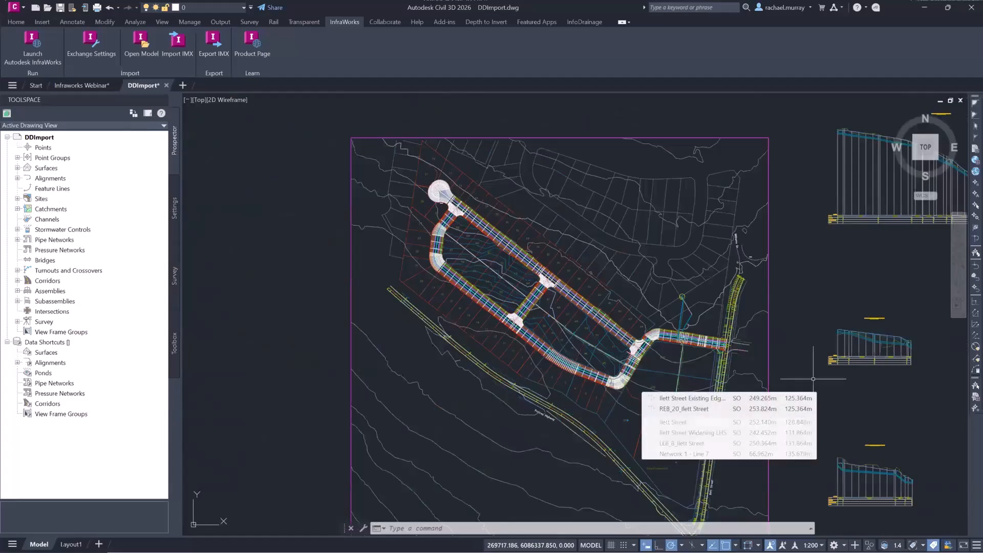
{"action": "middle_click_drag", "start_coordinate": [889, 300], "coordinate": [831, 305]}
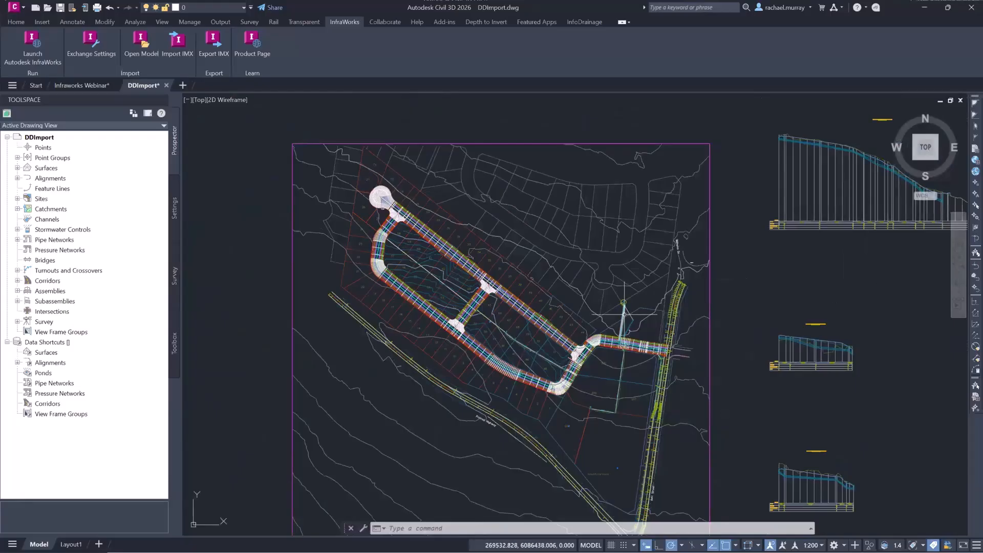
{"action": "scroll", "coordinate": [623, 320], "scroll_direction": "up", "scroll_amount": 5}
{"action": "scroll", "coordinate": [624, 320], "scroll_direction": "up", "scroll_amount": 2}
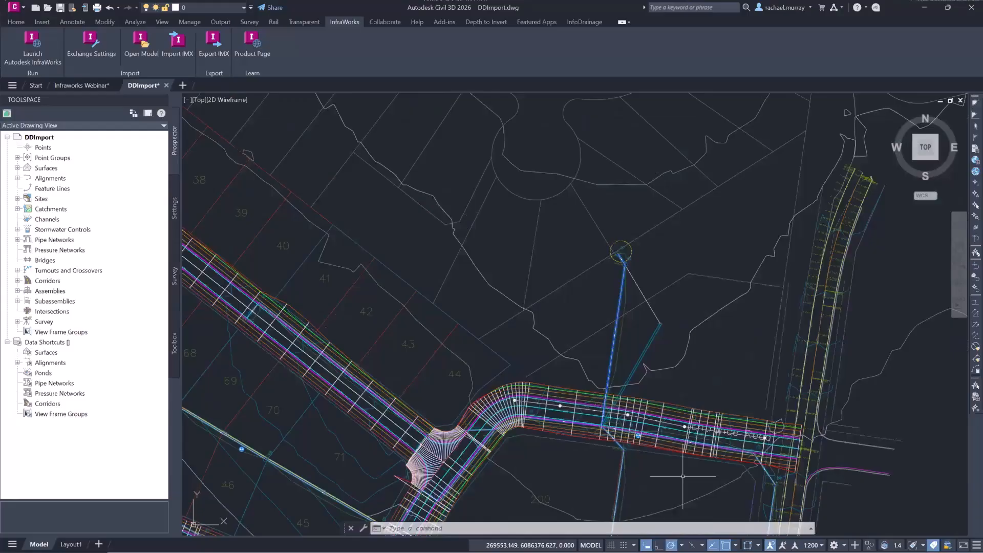
{"action": "scroll", "coordinate": [683, 476], "scroll_direction": "down", "scroll_amount": 5}
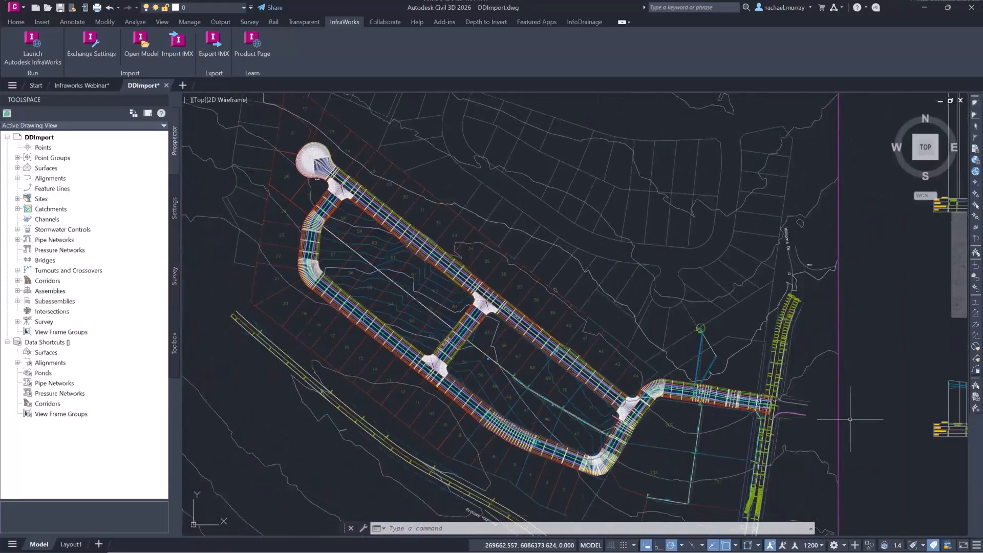
{"action": "mouse_move", "coordinate": [882, 428]}
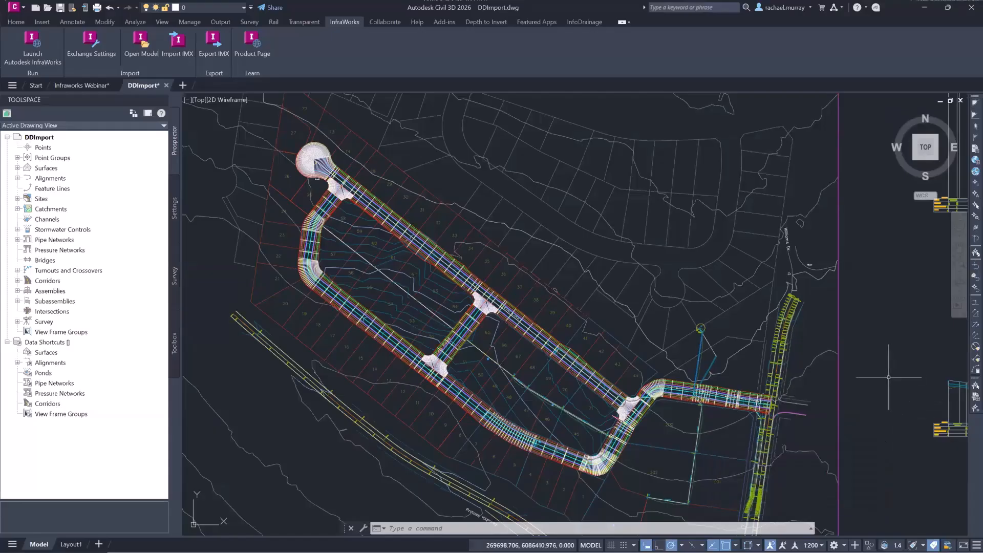
{"action": "middle_click_drag", "start_coordinate": [893, 391], "coordinate": [884, 351]}
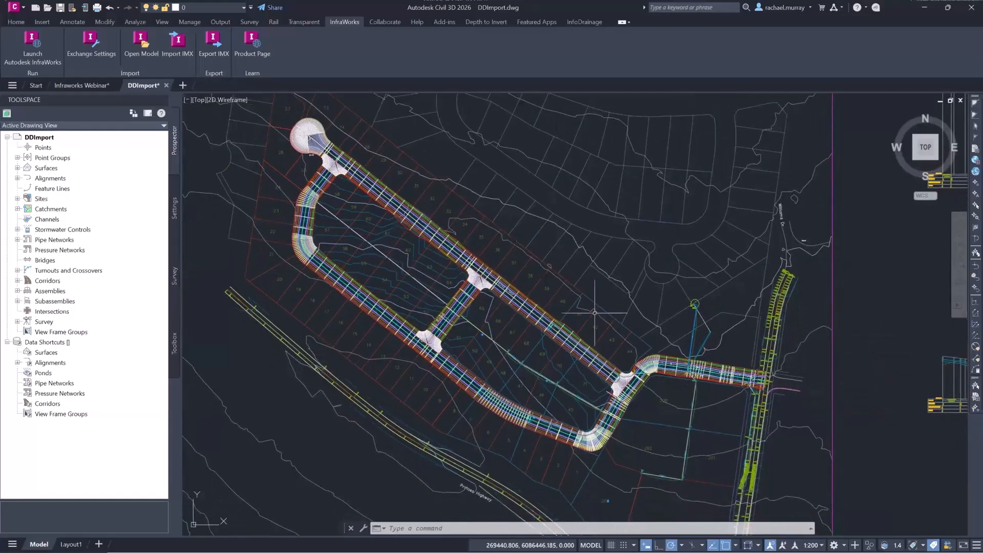
Close the DDImport and Infraworks Webinar drawings, saving the changes to Infraworks Webinar.dwg, and exit the program.
{"action": "left_click", "coordinate": [166, 85]}
{"action": "left_click", "coordinate": [463, 299]}
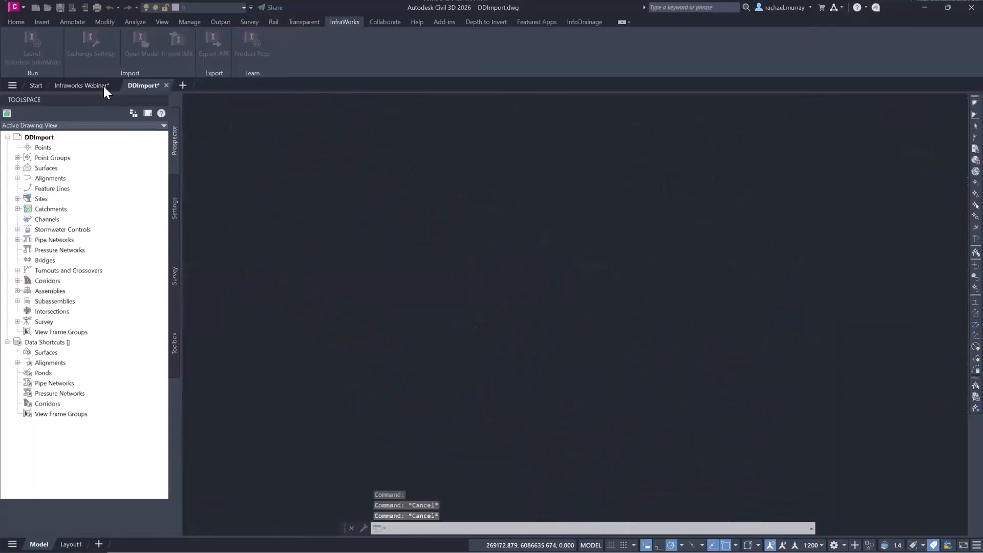
{"action": "left_click", "coordinate": [121, 86]}
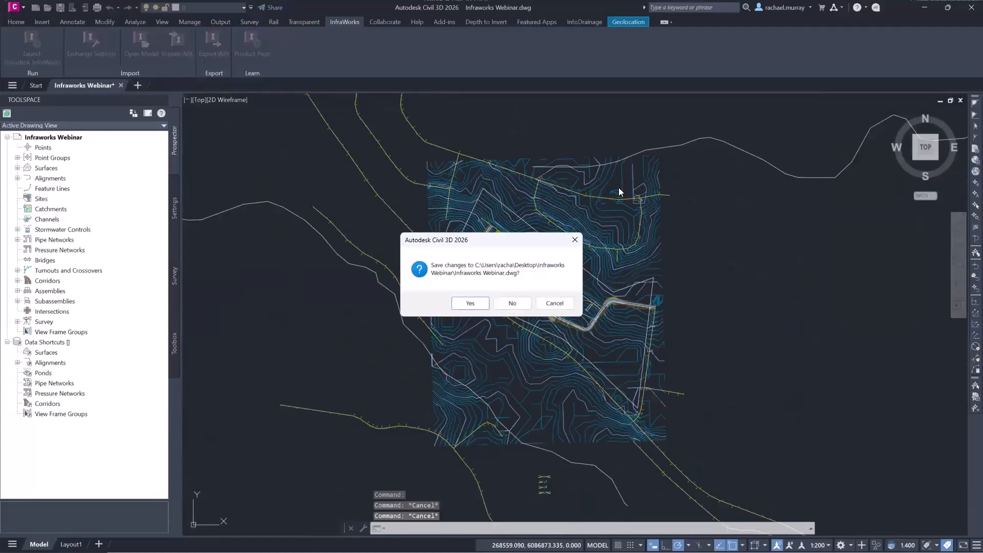
{"action": "left_click", "coordinate": [481, 307]}
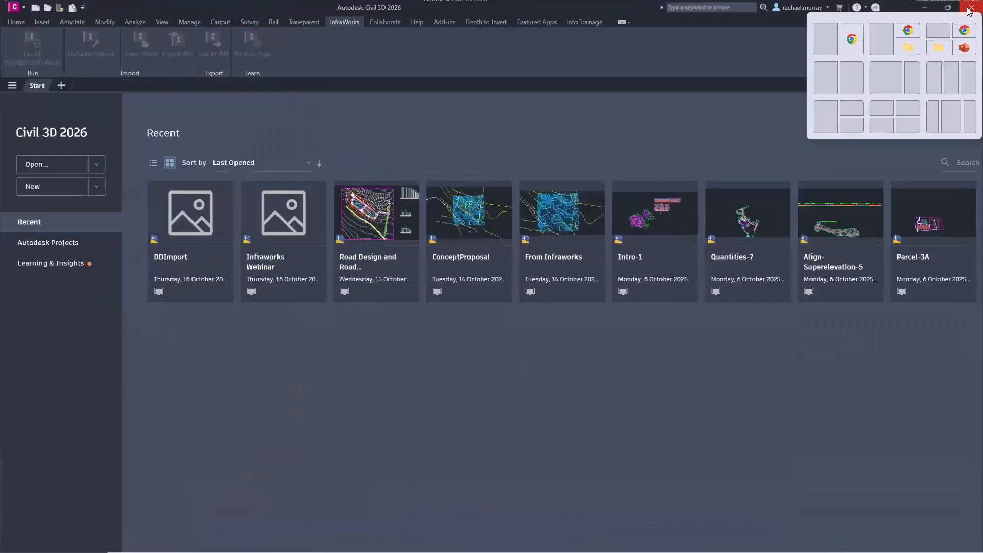
{"action": "left_click", "coordinate": [967, 8]}
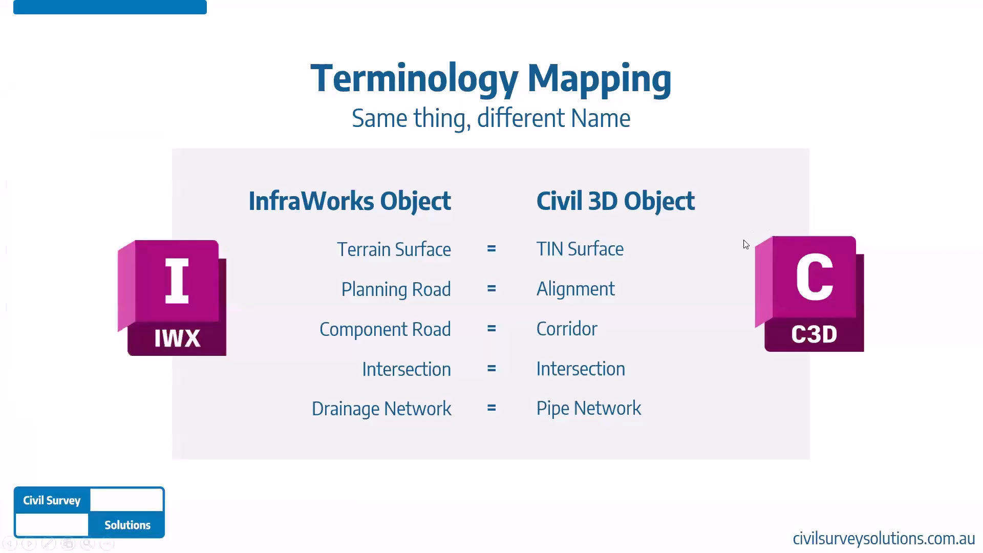
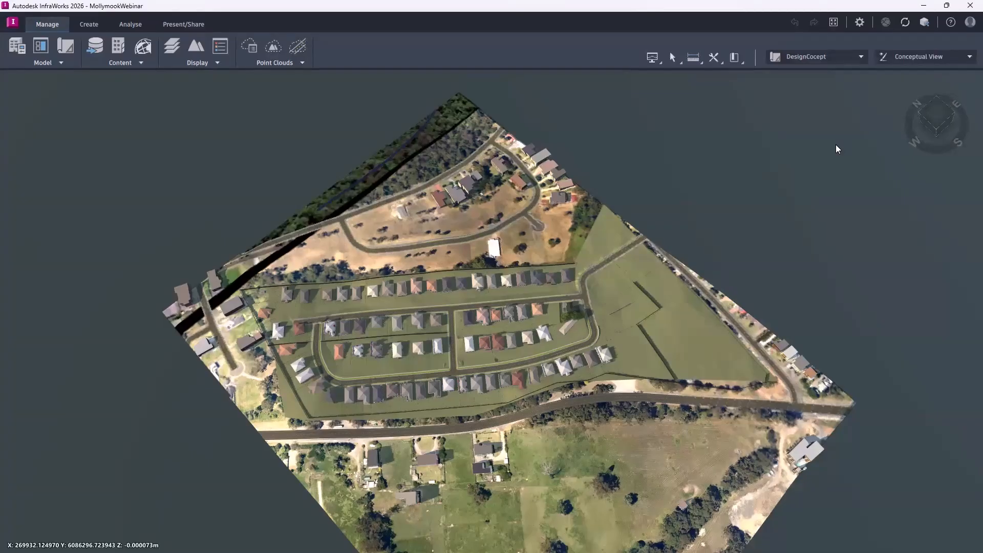
Add a new proposal named DetailedDesign branched from the active DesignCocept proposal.
{"action": "left_click", "coordinate": [861, 60]}
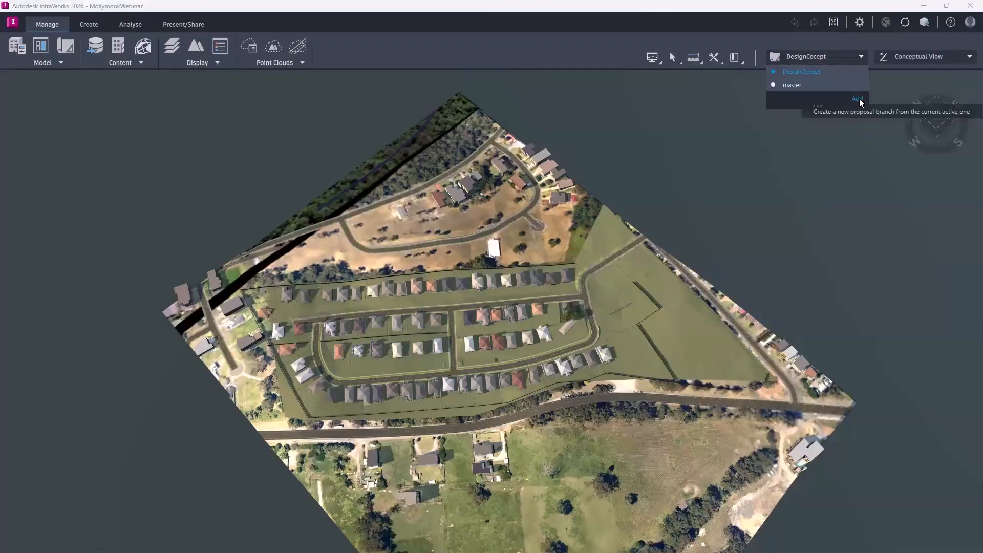
{"action": "left_click", "coordinate": [858, 99]}
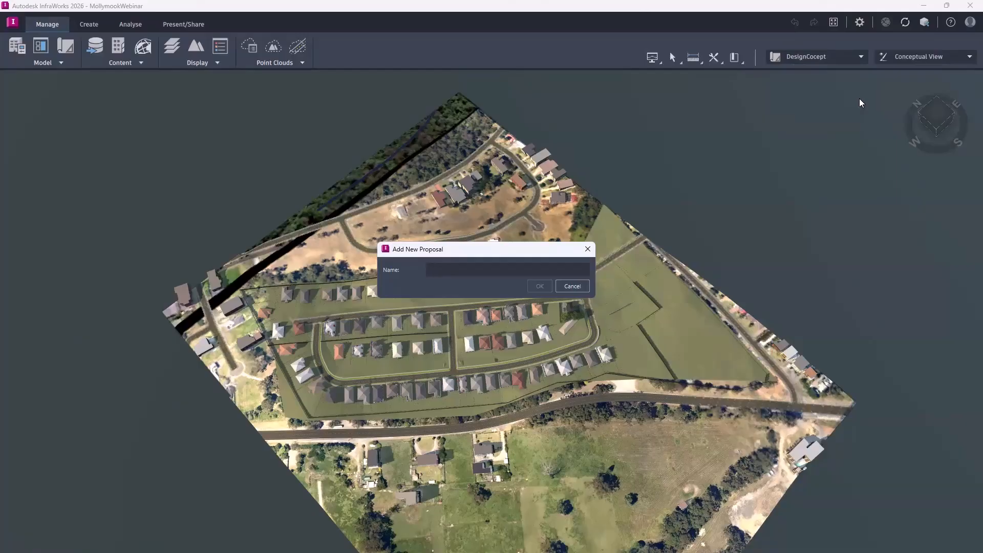
{"action": "type", "text": "DetailedDesign"}
{"action": "key", "text": "Return"}
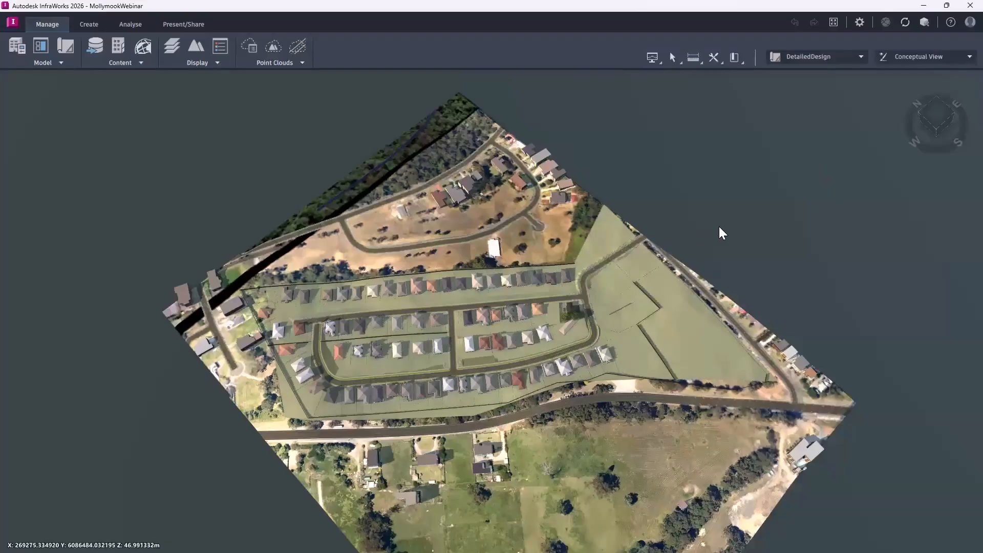
Hide the City Furniture, Linear Features and Trees feature classes in the model.
{"action": "scroll", "coordinate": [717, 229], "scroll_direction": "up", "scroll_amount": 3}
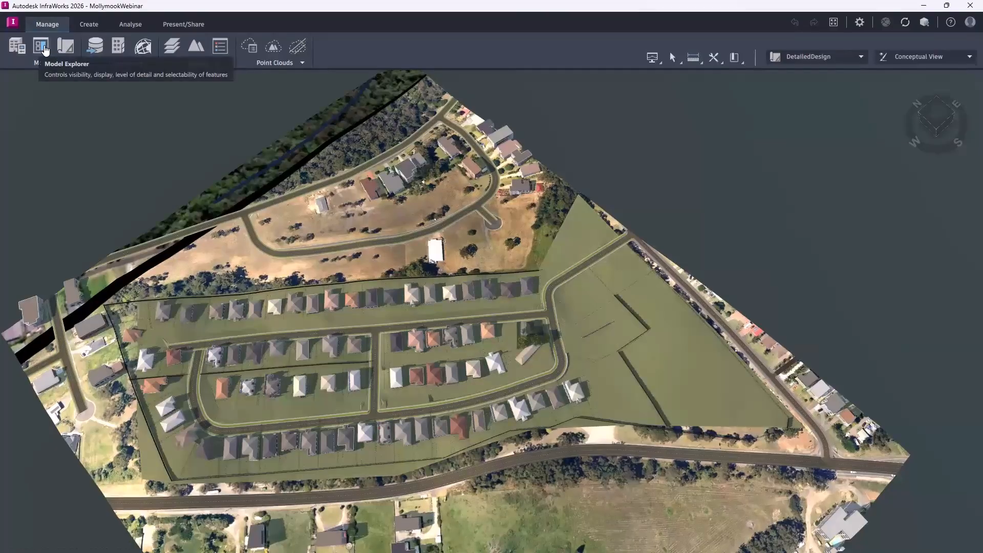
{"action": "left_click", "coordinate": [45, 51]}
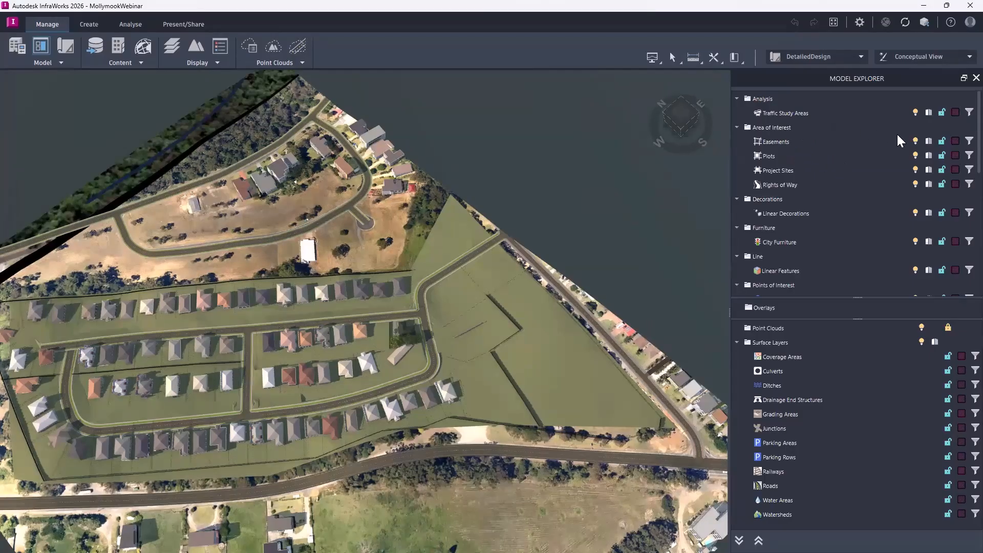
{"action": "left_click", "coordinate": [916, 214]}
{"action": "scroll", "coordinate": [879, 221], "scroll_direction": "down", "scroll_amount": 3}
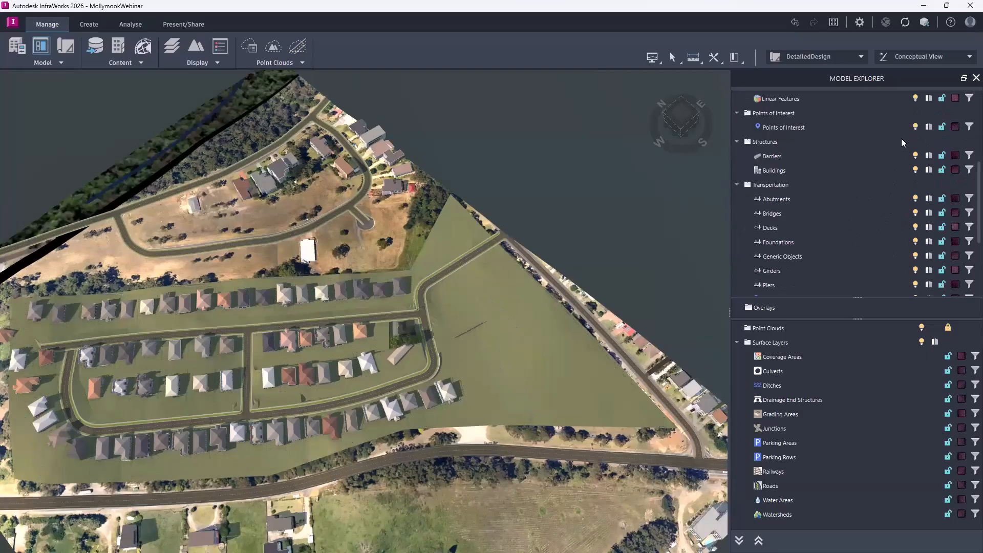
{"action": "scroll", "coordinate": [903, 142], "scroll_direction": "up", "scroll_amount": 1}
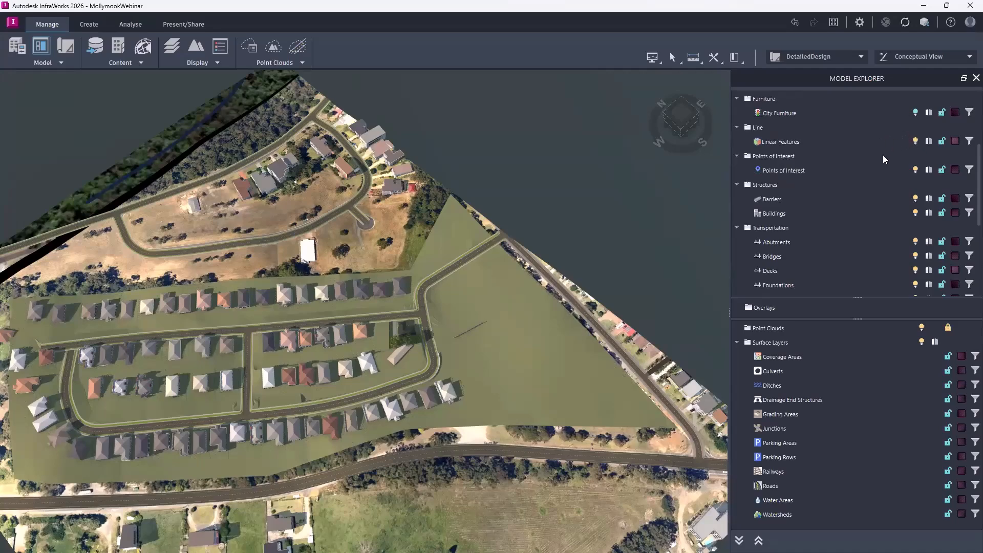
{"action": "scroll", "coordinate": [904, 176], "scroll_direction": "down", "scroll_amount": 4}
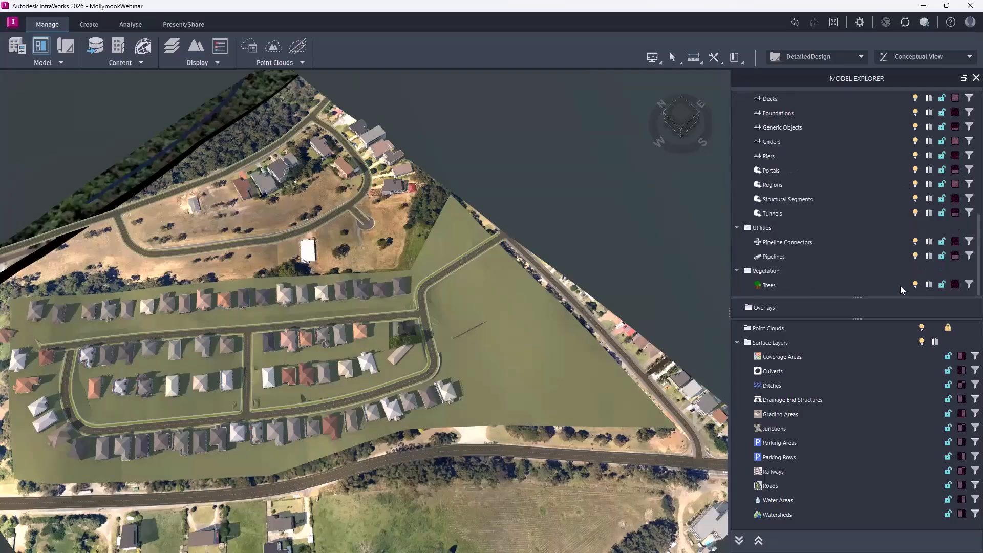
{"action": "left_click", "coordinate": [916, 284]}
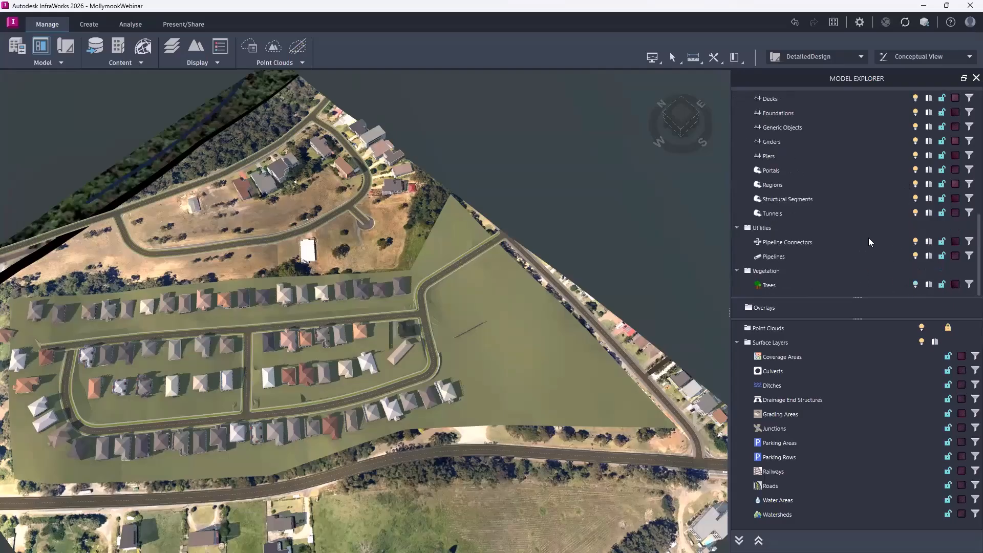
{"action": "scroll", "coordinate": [869, 242], "scroll_direction": "up", "scroll_amount": 5}
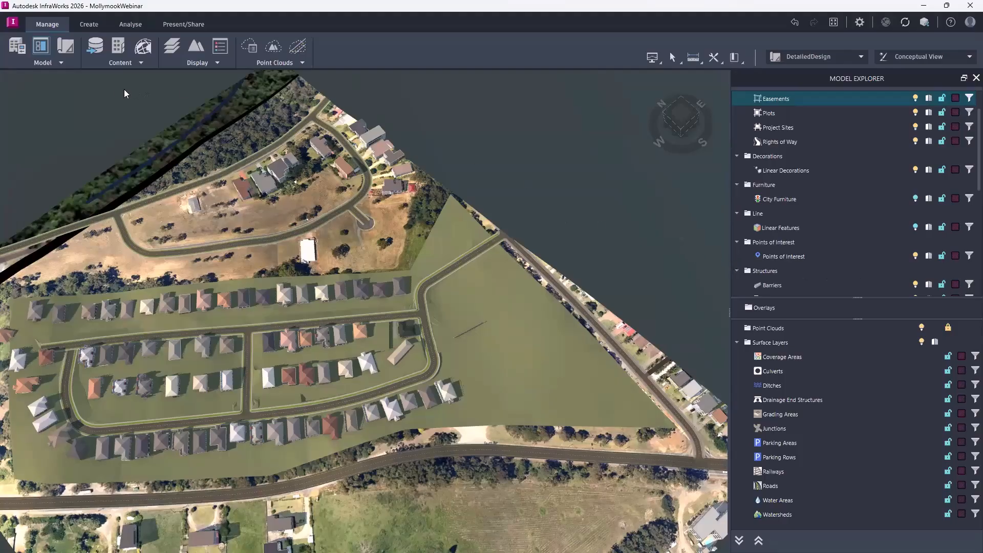
Add DDImport.dwg from the Infraworks Webinar folder as an Autodesk Civil 3D DWG data source.
{"action": "left_click", "coordinate": [96, 49]}
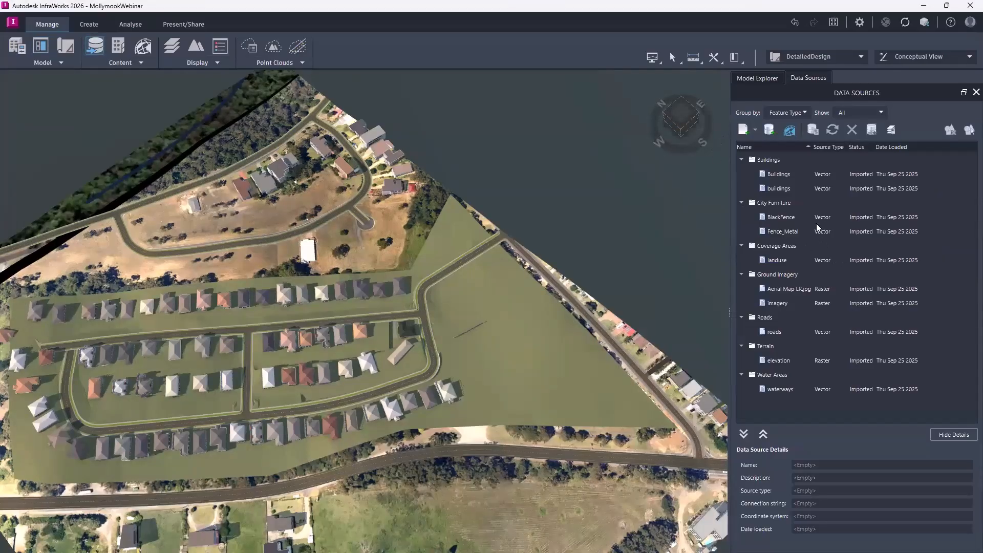
{"action": "left_click", "coordinate": [756, 129]}
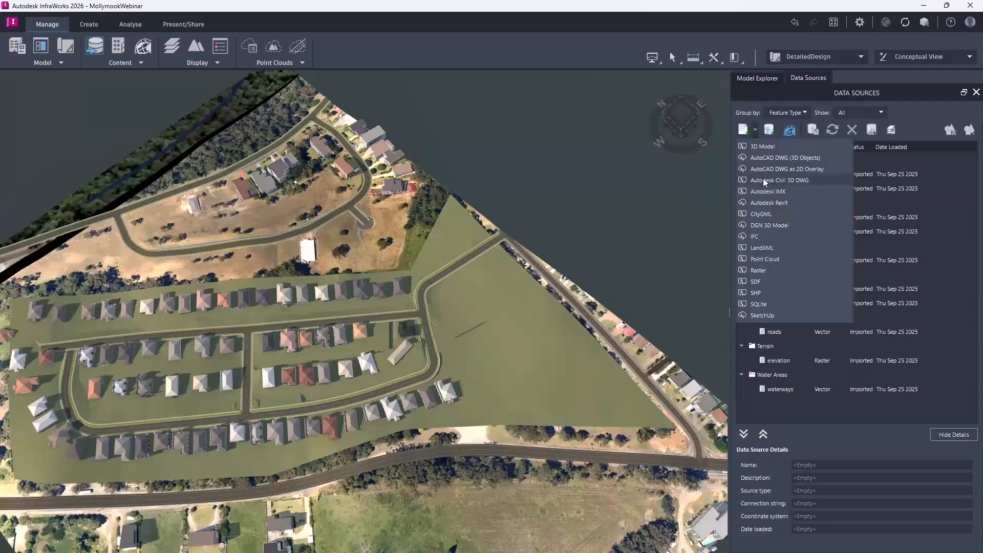
{"action": "left_click", "coordinate": [811, 182]}
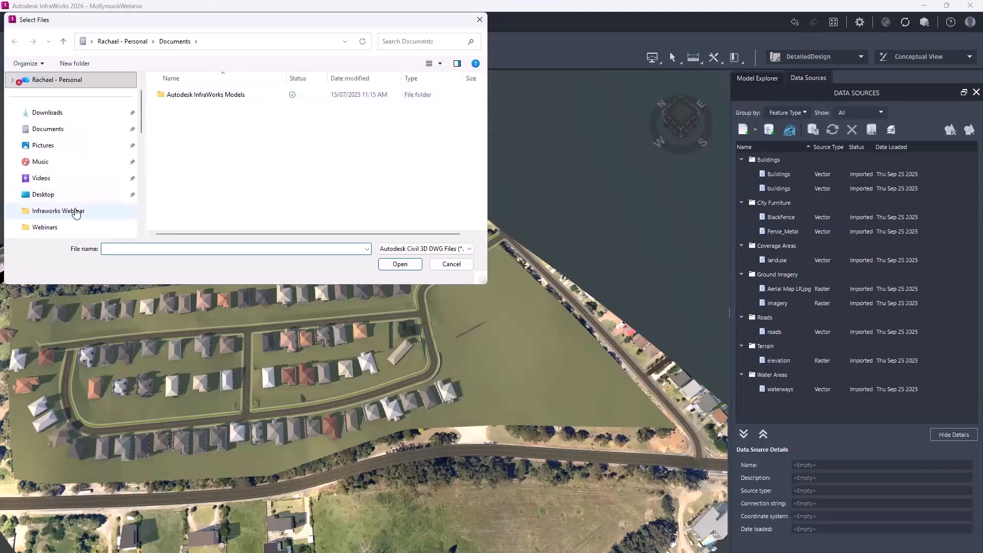
{"action": "left_click", "coordinate": [74, 211]}
{"action": "left_click", "coordinate": [236, 151]}
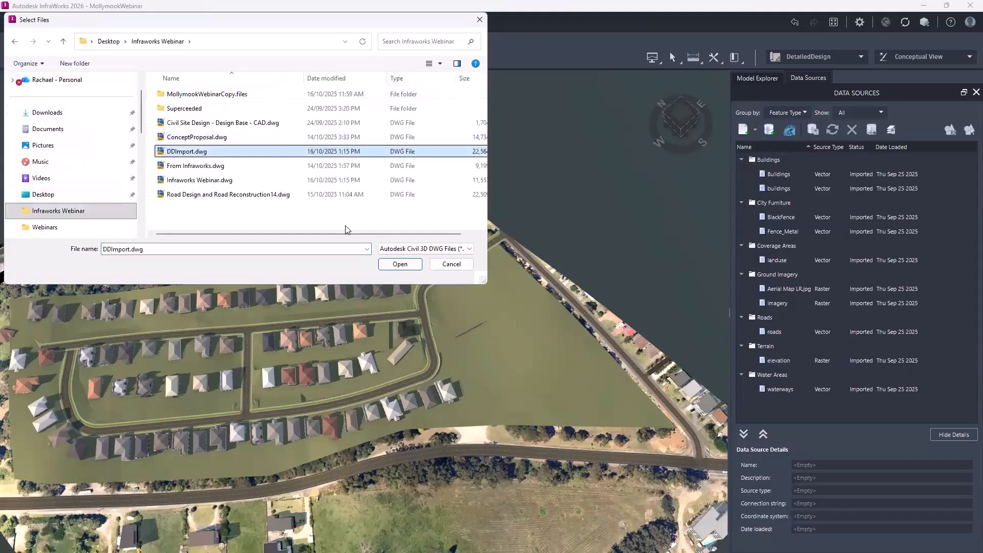
{"action": "left_click", "coordinate": [410, 264]}
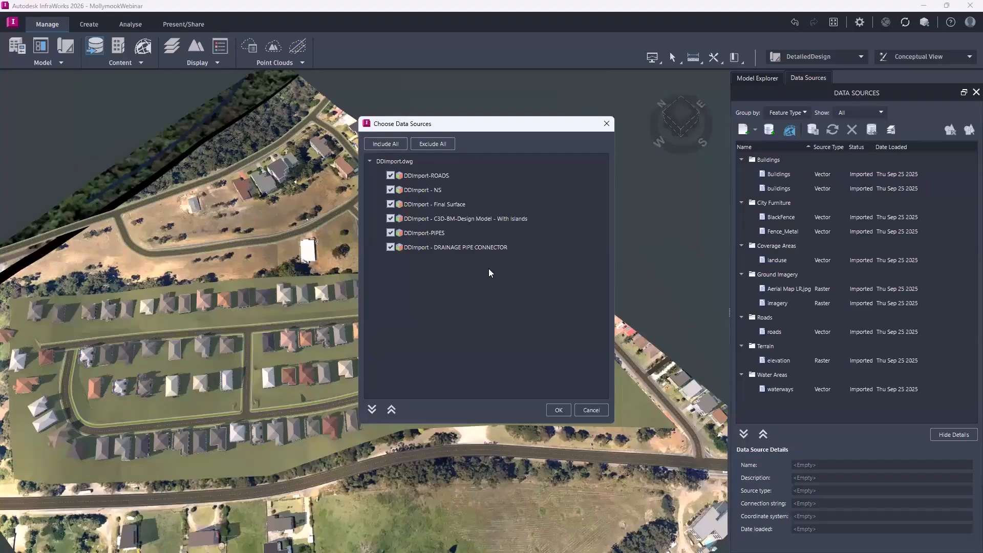
Exclude the C3D-BM-Design Model - With Islands source, accept the other DDImport sources, and widen the Name column of the data source list.
{"action": "left_click", "coordinate": [391, 218]}
{"action": "left_click", "coordinate": [558, 410]}
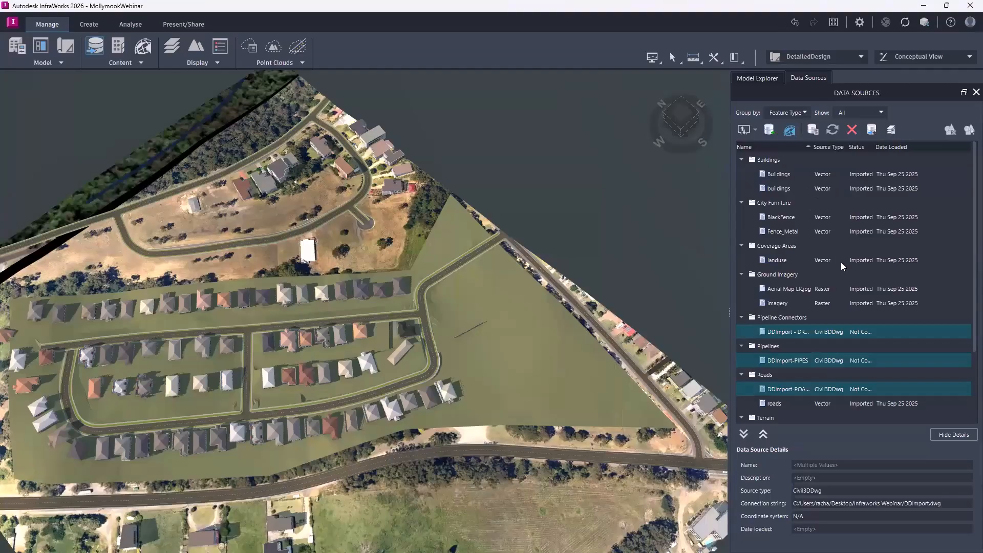
{"action": "scroll", "coordinate": [809, 285], "scroll_direction": "down", "scroll_amount": 2}
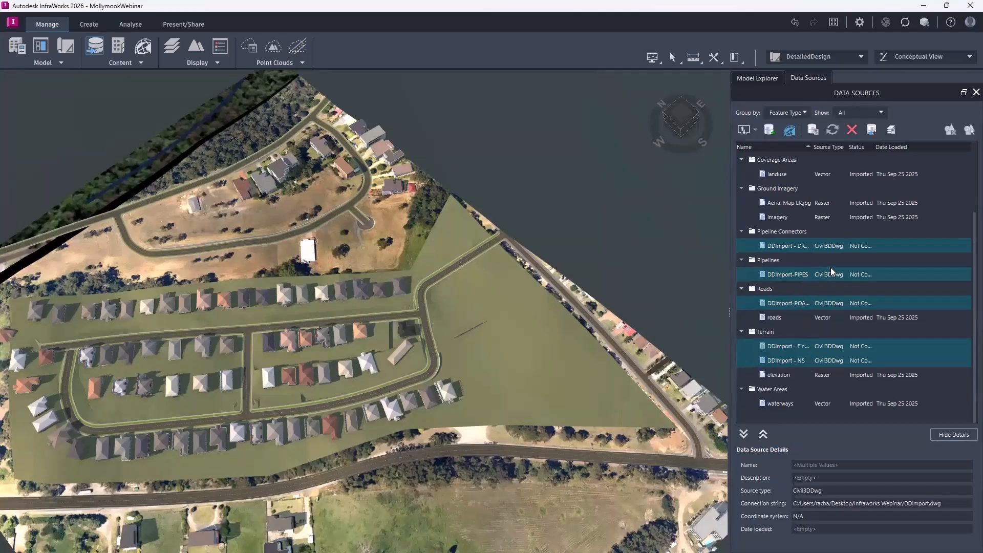
{"action": "left_click_drag", "start_coordinate": [813, 147], "coordinate": [852, 147]}
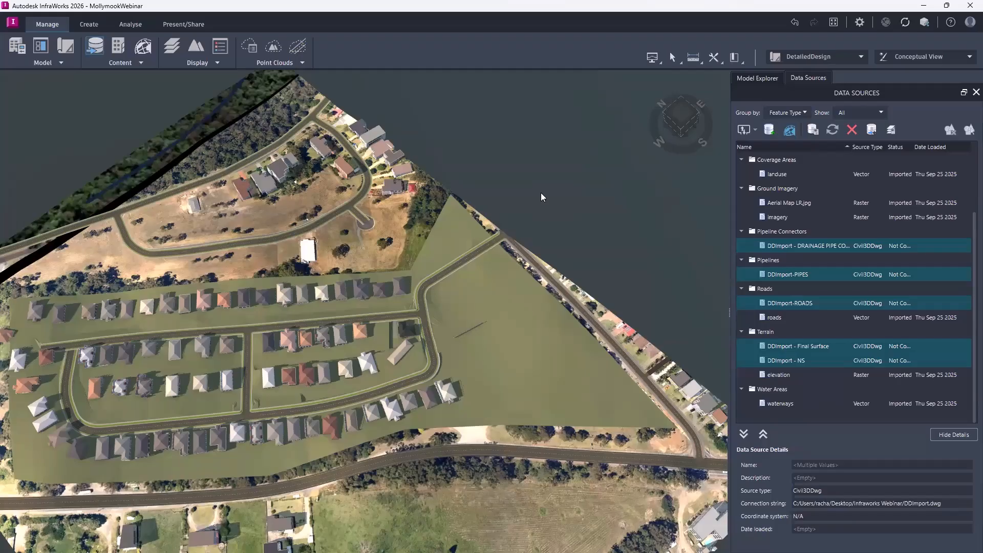
Delete the three concept roads inside the subdivision: the outer loop road, the long middle road and the short connecting road.
{"action": "left_click", "coordinate": [468, 261]}
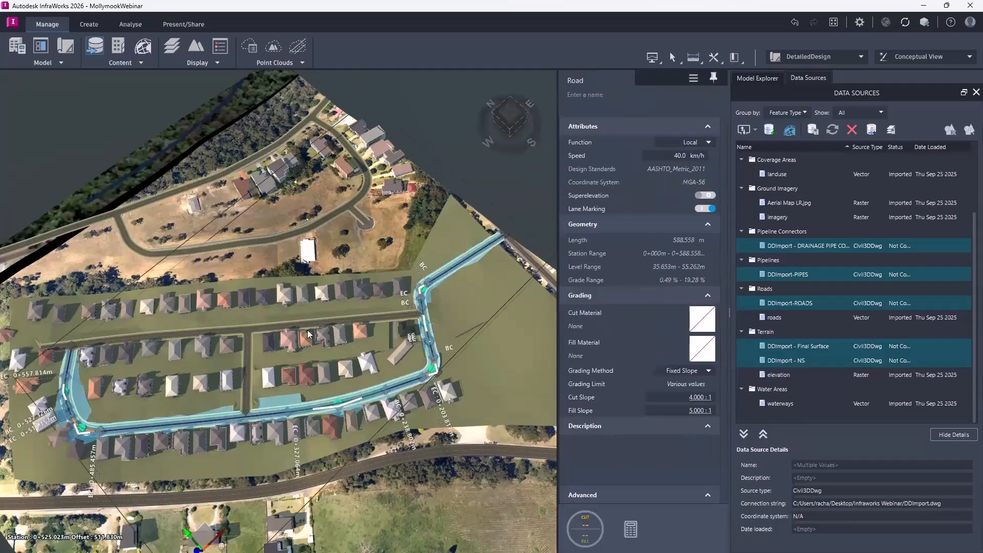
{"action": "key", "text": "Delete"}
{"action": "left_click", "coordinate": [241, 330]}
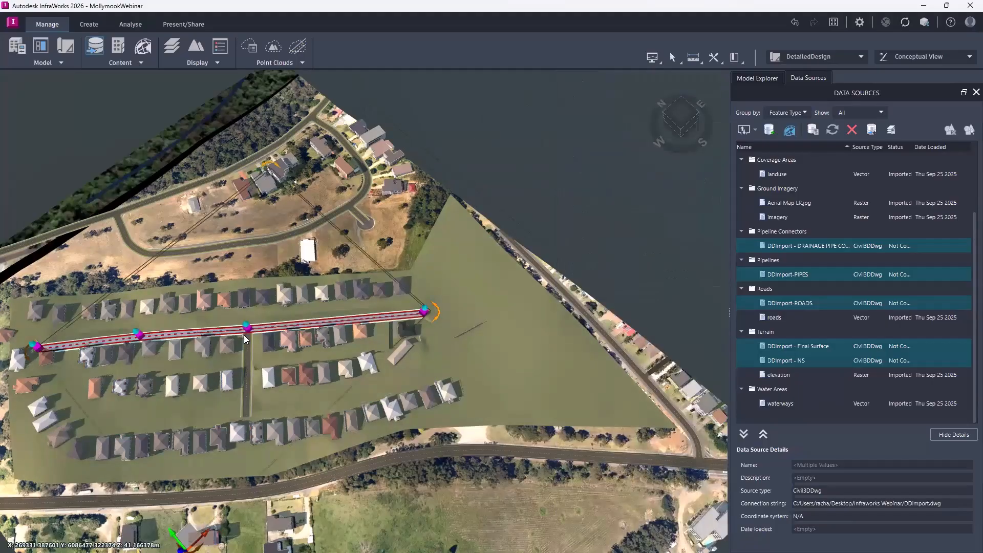
{"action": "key", "text": "Delete"}
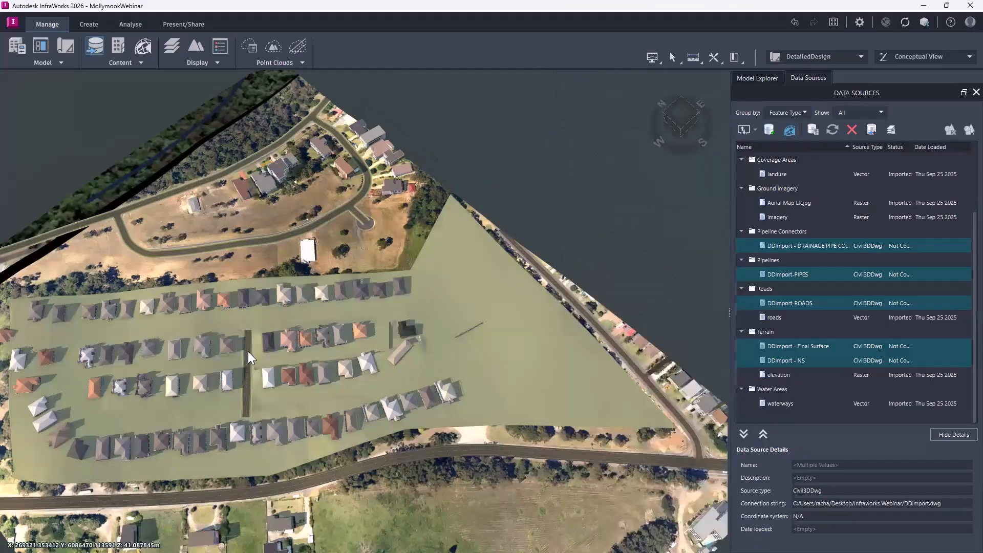
{"action": "left_click", "coordinate": [247, 358]}
{"action": "key", "text": "Delete"}
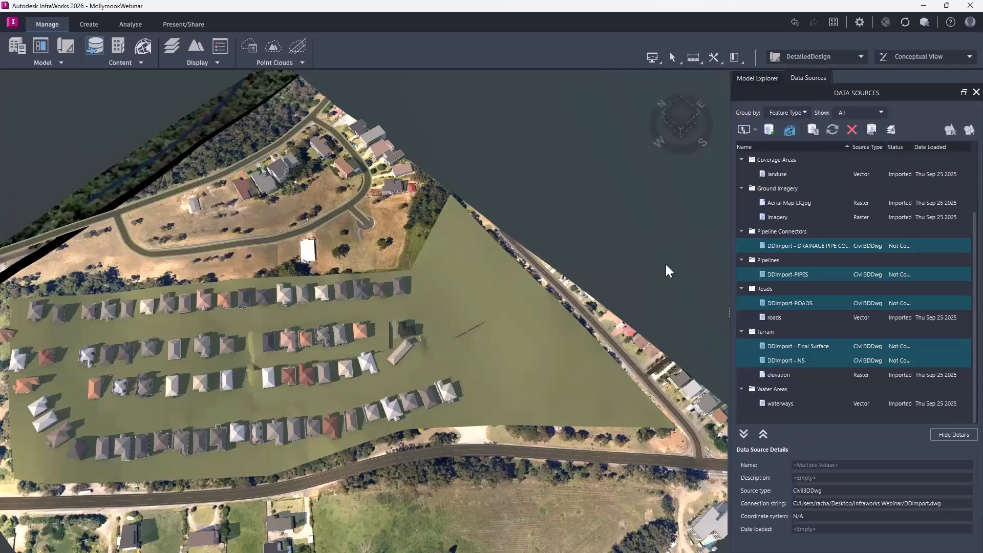
Configure the DDImport - NS terrain with coordinate system MGA-56, refresh it into the model, and decline managing surface layers.
{"action": "left_click", "coordinate": [812, 364]}
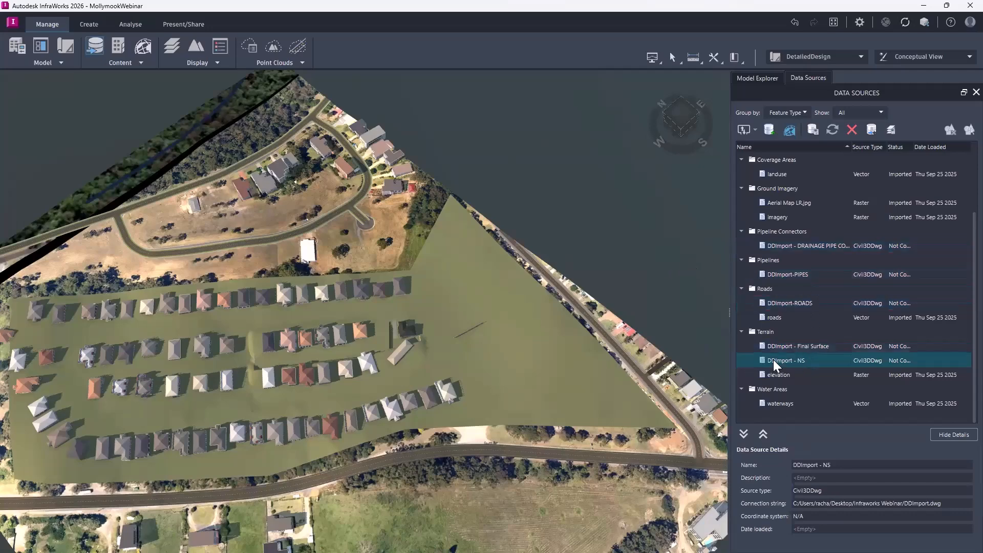
{"action": "double_click", "coordinate": [815, 363]}
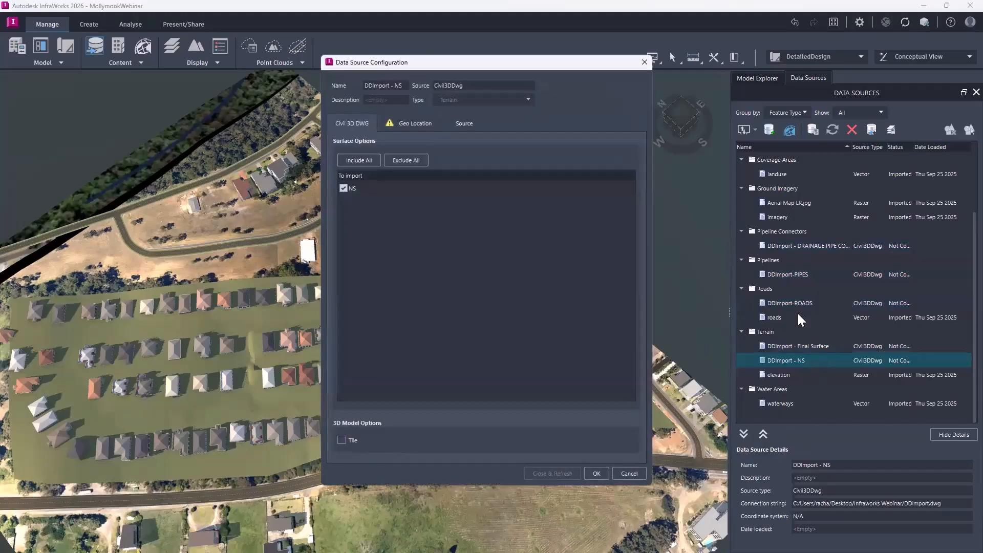
{"action": "left_click", "coordinate": [422, 123]}
{"action": "left_click", "coordinate": [637, 143]}
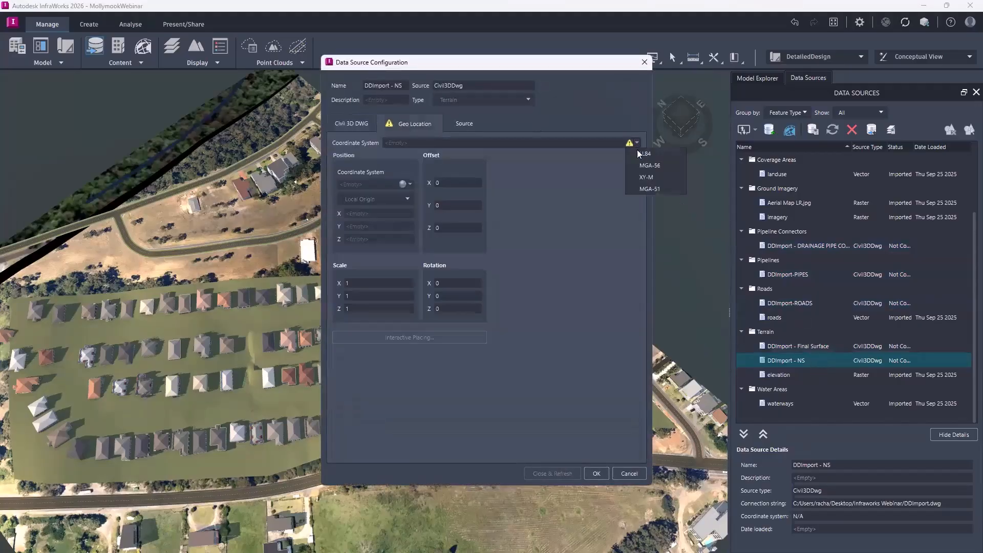
{"action": "left_click", "coordinate": [657, 166]}
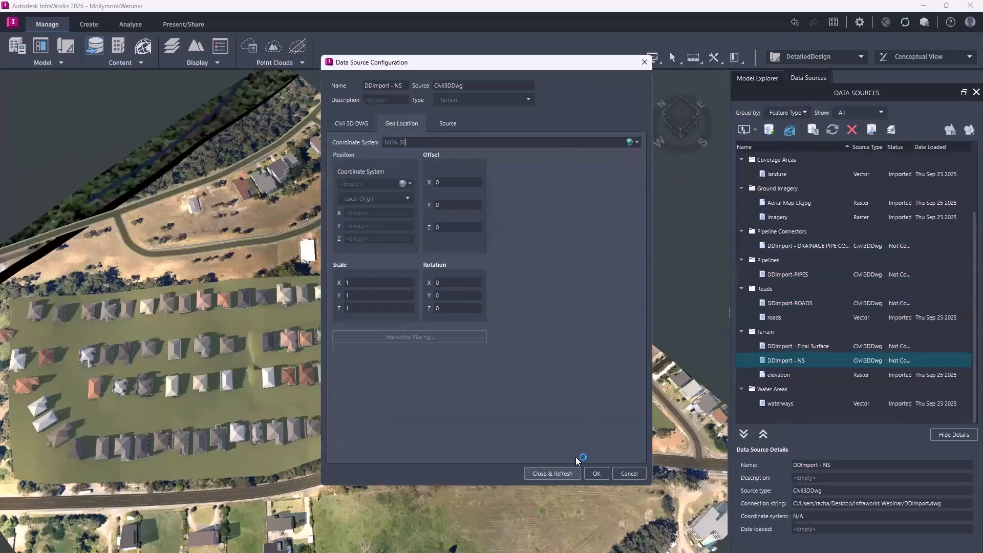
{"action": "left_click", "coordinate": [568, 473]}
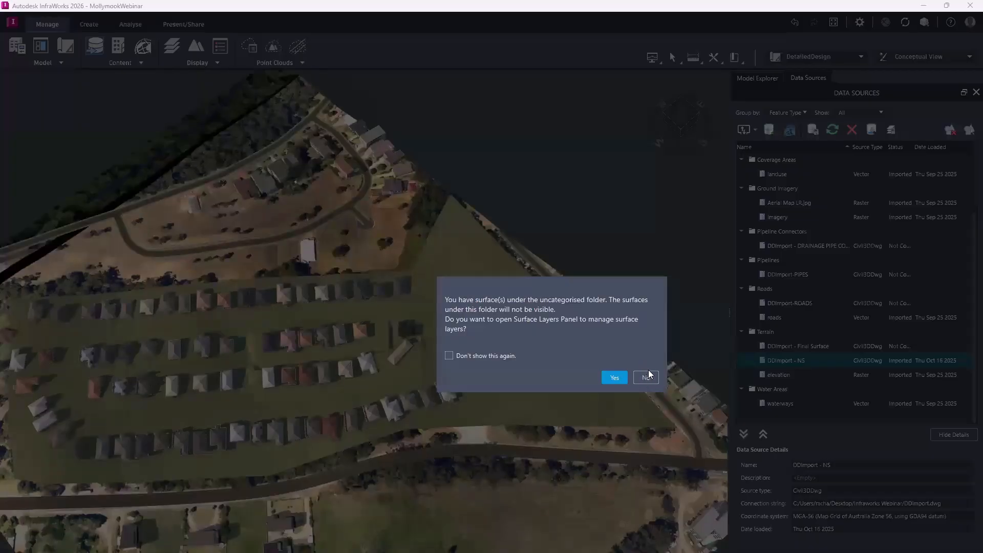
{"action": "left_click", "coordinate": [645, 378]}
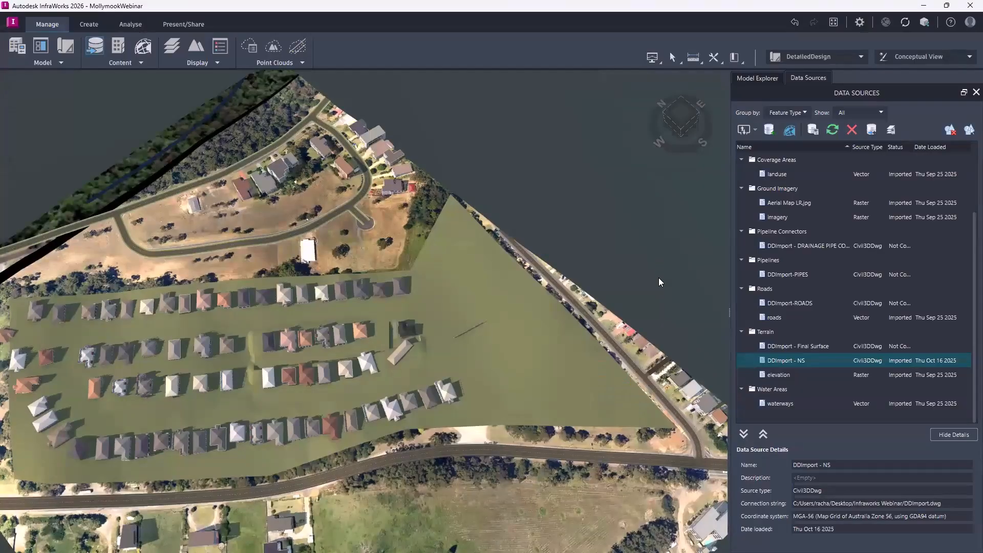
Configure the DDImport - Final Surface terrain with coordinate system MGA-56 and refresh it into the model.
{"action": "left_click", "coordinate": [808, 347]}
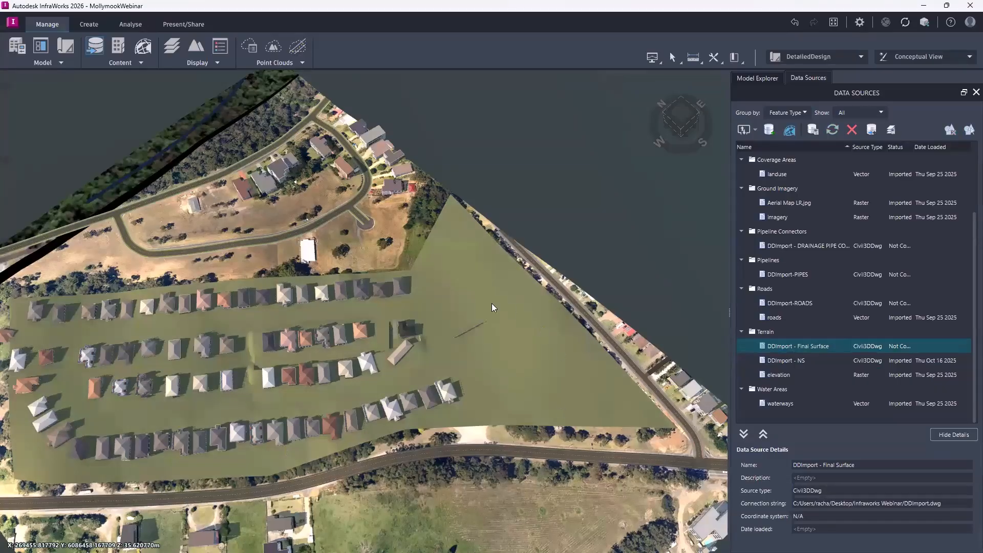
{"action": "double_click", "coordinate": [805, 347]}
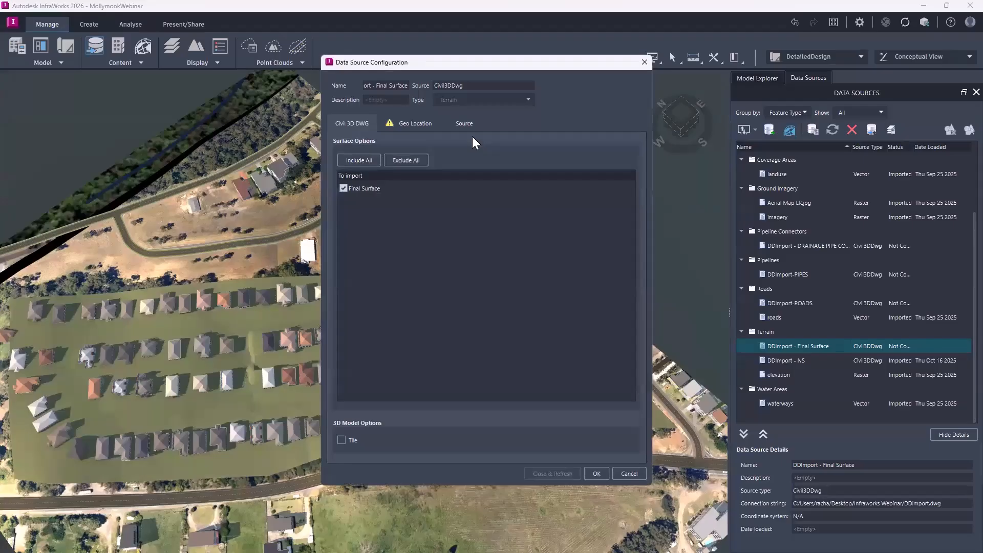
{"action": "left_click", "coordinate": [424, 125]}
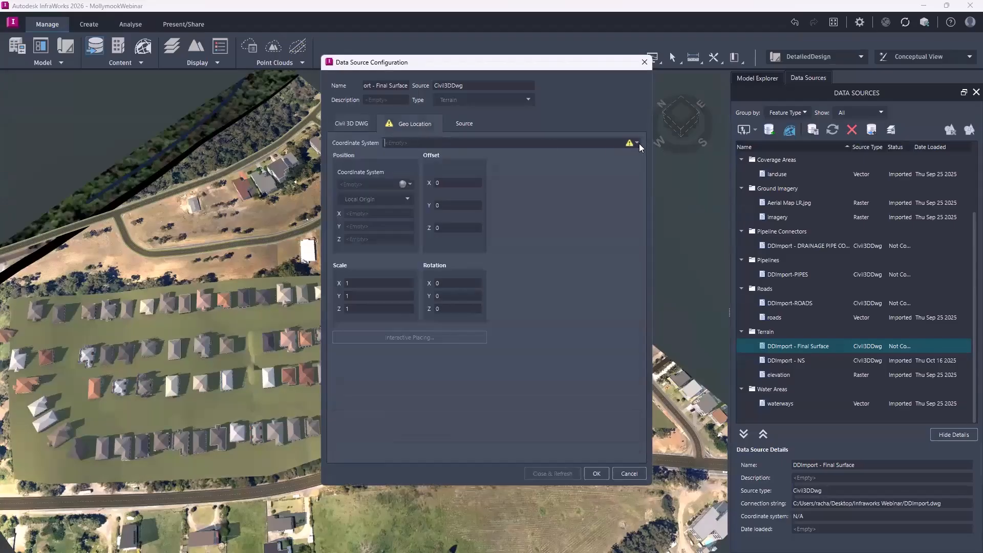
{"action": "left_click", "coordinate": [637, 143]}
{"action": "left_click", "coordinate": [659, 166]}
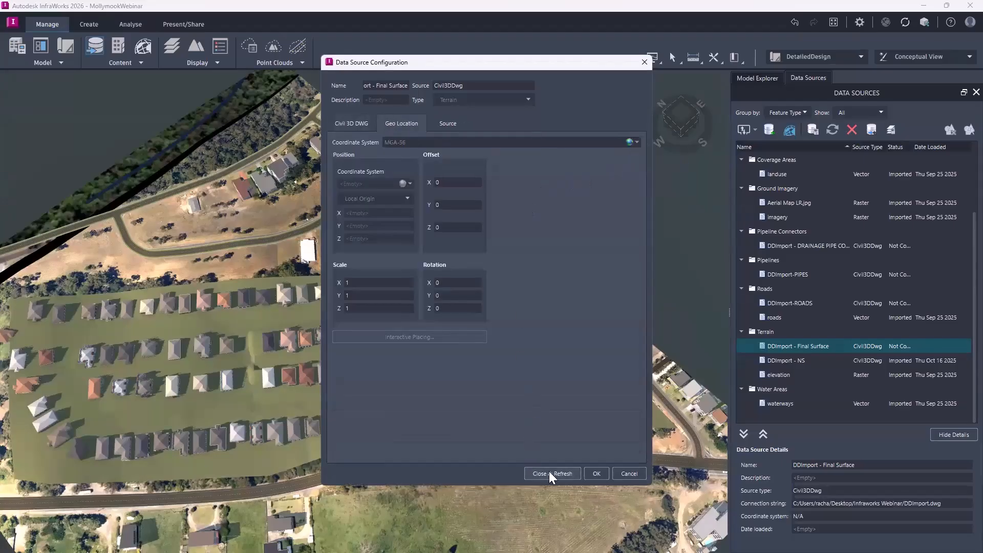
{"action": "left_click", "coordinate": [566, 472]}
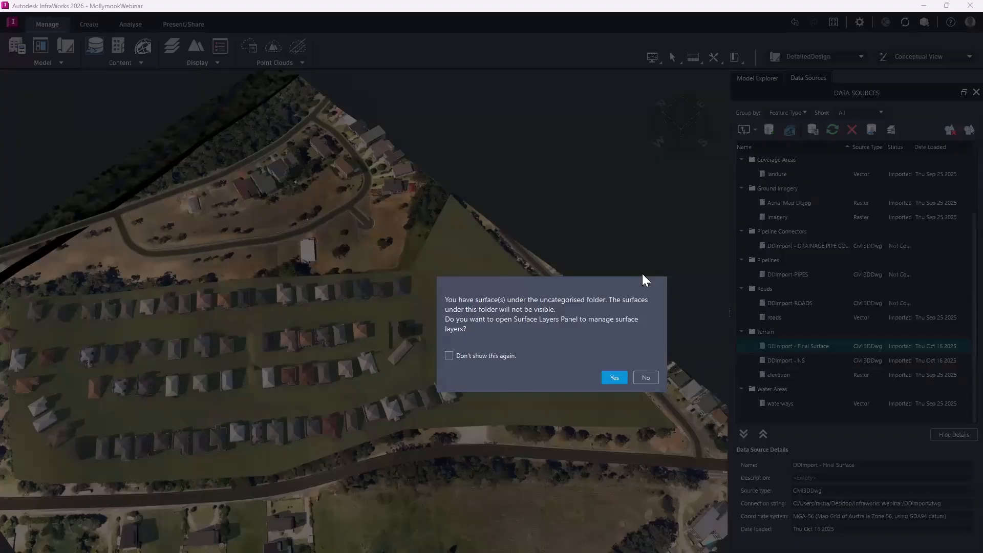
Choose to manage surface layers and move NS and Final Surface from Uncategorised into Ground Surface, with Final Surface first and NS above elevation.
{"action": "left_click", "coordinate": [613, 378]}
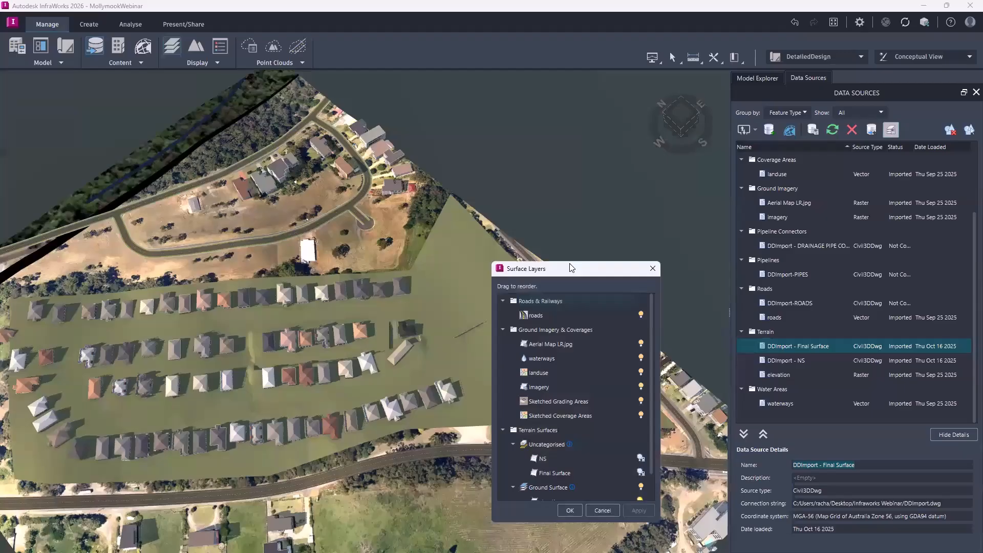
{"action": "left_click_drag", "start_coordinate": [570, 263], "coordinate": [577, 143]}
{"action": "scroll", "coordinate": [571, 310], "scroll_direction": "down", "scroll_amount": 2}
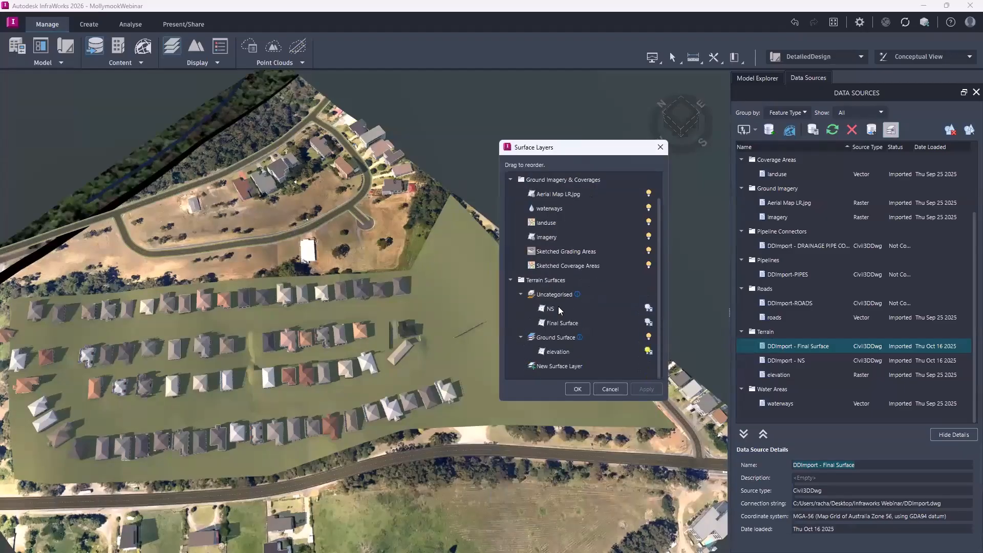
{"action": "left_click", "coordinate": [582, 323]}
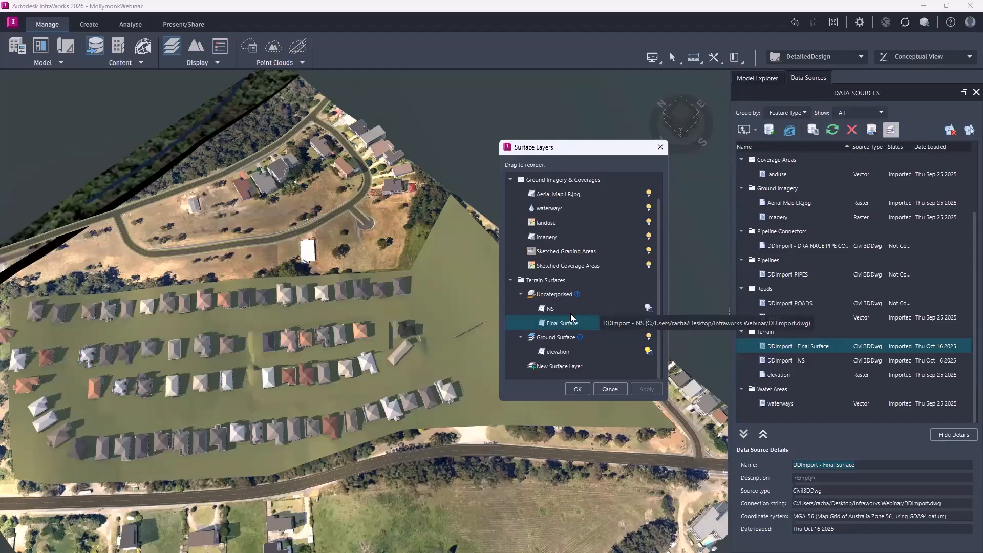
{"action": "left_click_drag", "start_coordinate": [569, 323], "coordinate": [567, 340]}
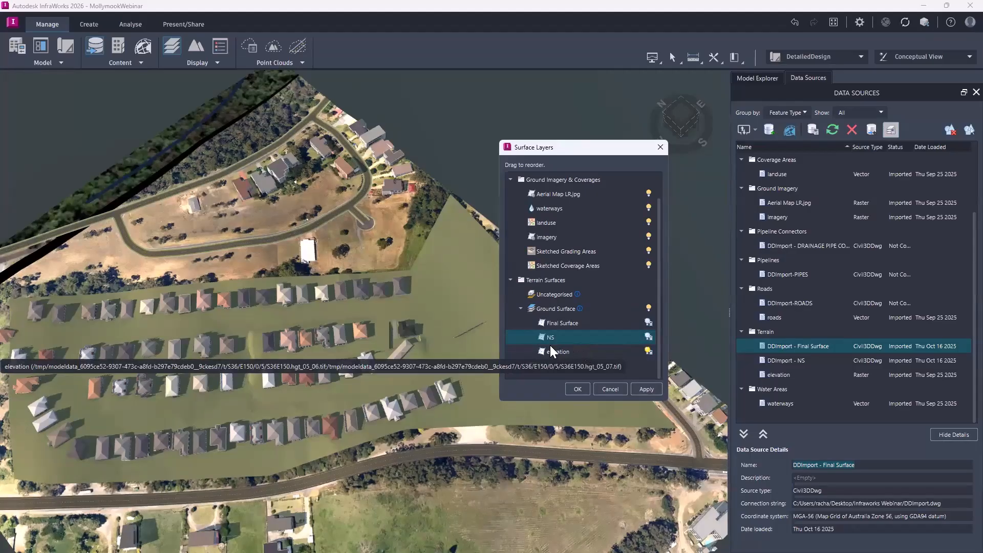
Turn on the NS and Final Surface layers under Ground Surface and accept the surface layer changes.
{"action": "left_click", "coordinate": [648, 337]}
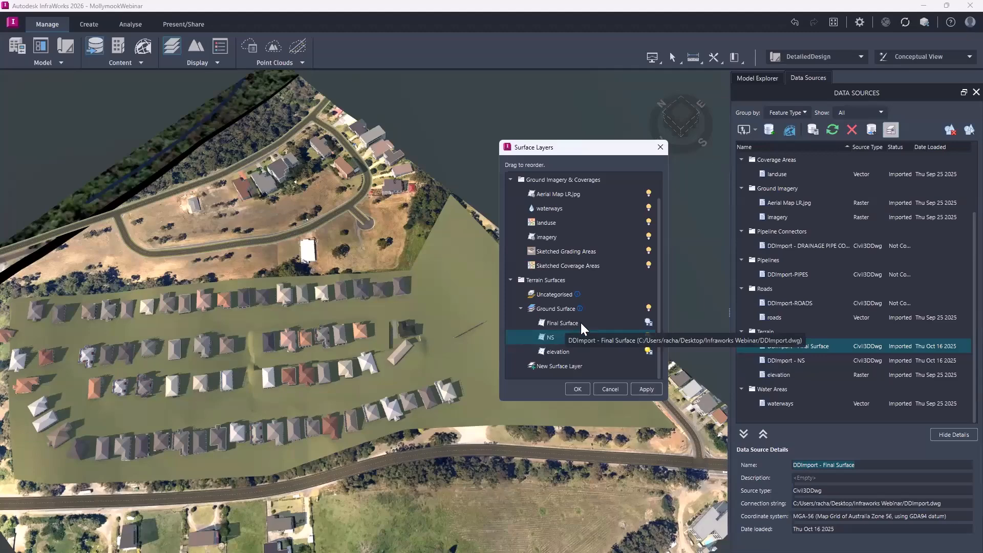
{"action": "left_click", "coordinate": [648, 321]}
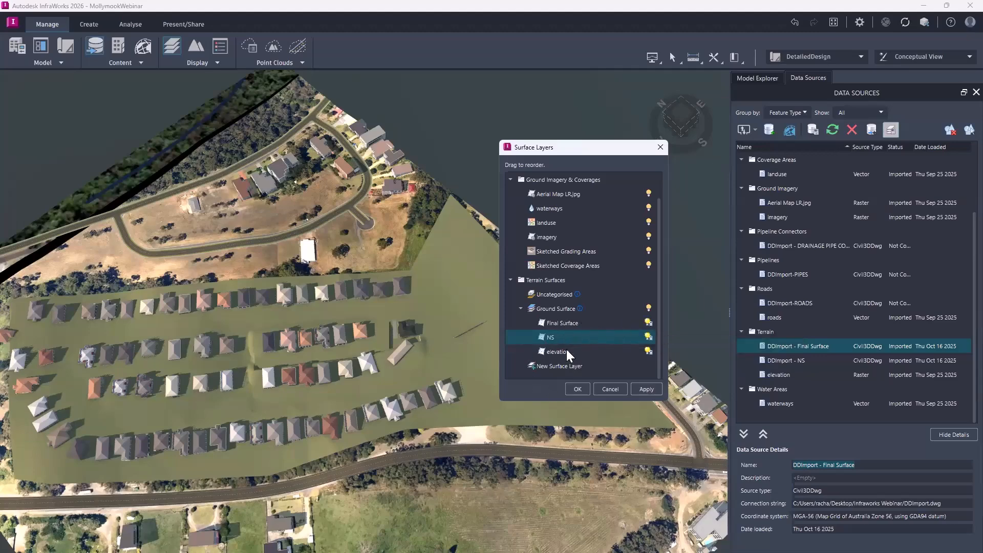
{"action": "left_click", "coordinate": [578, 390]}
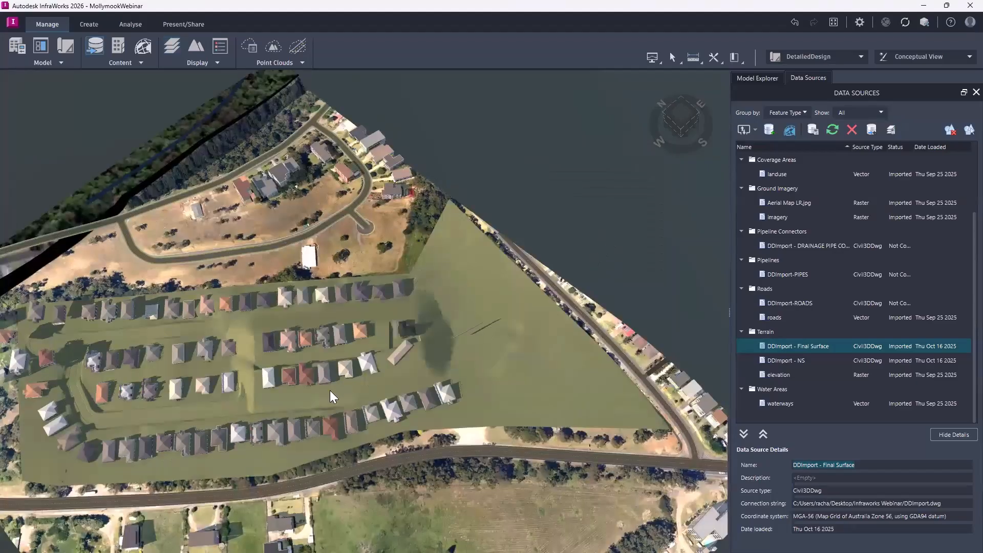
Turn off the Sketched Grading Areas surface layer, accept the change, and inspect the terrain among the subdivision's houses.
{"action": "scroll", "coordinate": [242, 359], "scroll_direction": "up", "scroll_amount": 2}
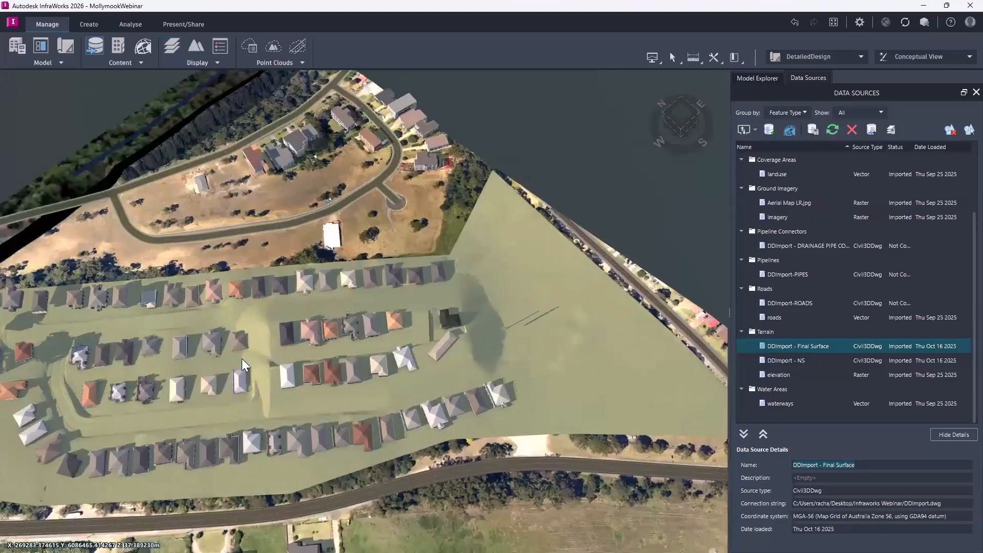
{"action": "scroll", "coordinate": [241, 358], "scroll_direction": "up", "scroll_amount": 5}
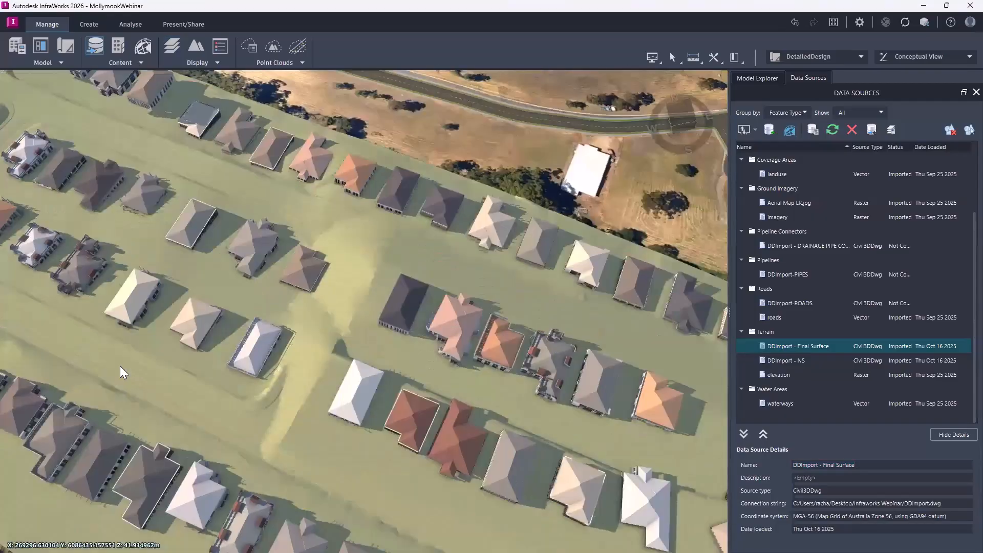
{"action": "left_click_drag", "start_coordinate": [44, 332], "coordinate": [482, 414]}
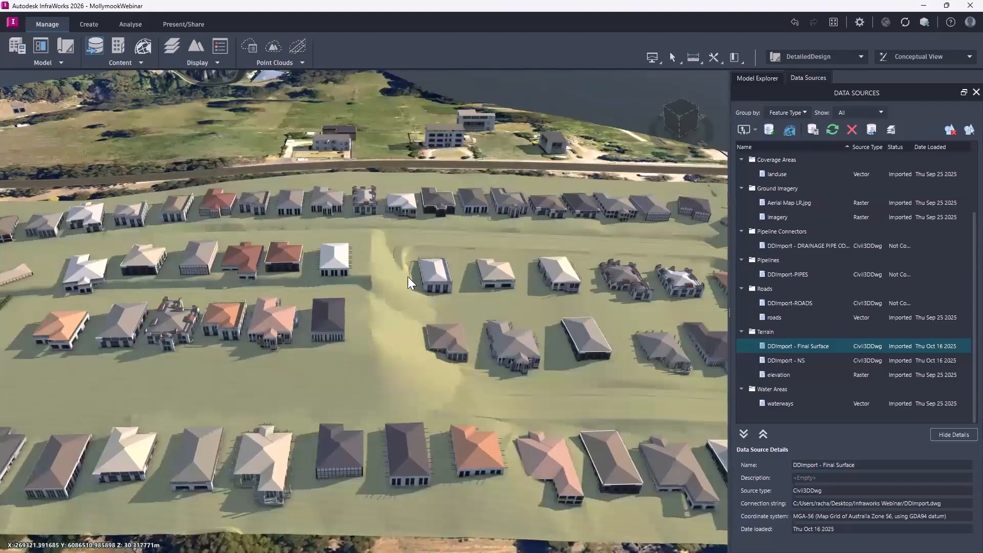
{"action": "scroll", "coordinate": [147, 293], "scroll_direction": "up", "scroll_amount": 4}
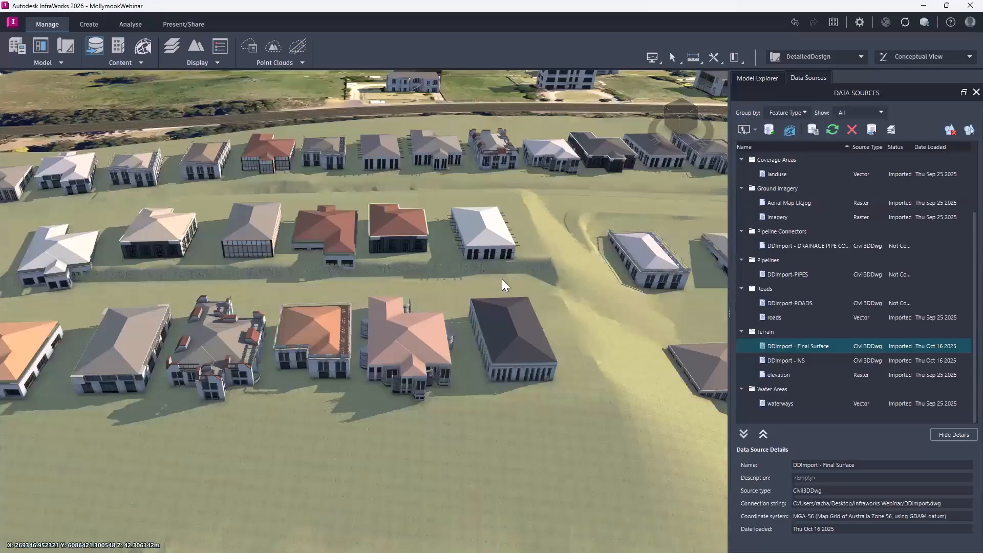
{"action": "left_click_drag", "start_coordinate": [639, 409], "coordinate": [637, 400]}
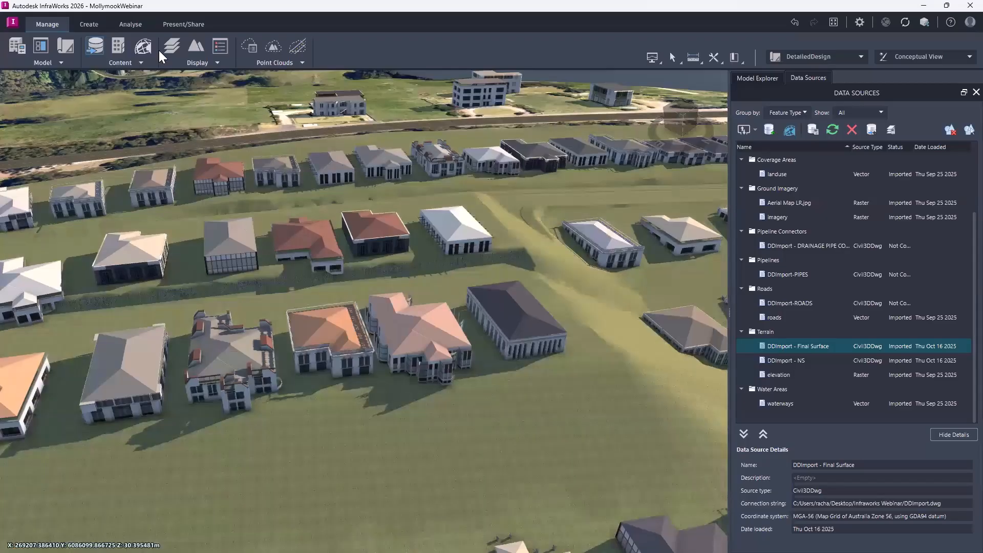
{"action": "left_click", "coordinate": [172, 46]}
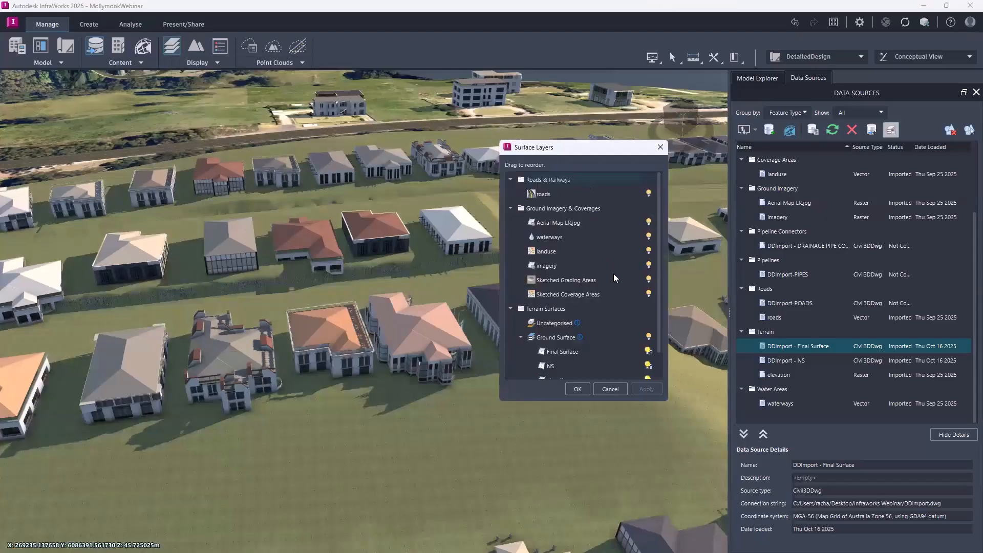
{"action": "left_click", "coordinate": [569, 279]}
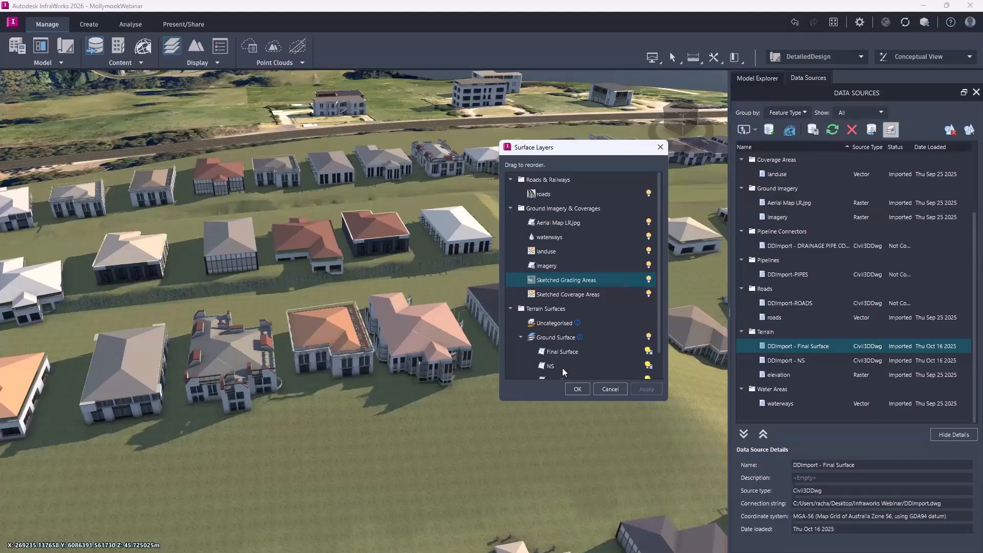
{"action": "left_click", "coordinate": [649, 279]}
{"action": "left_click", "coordinate": [647, 389]}
{"action": "left_click", "coordinate": [578, 389]}
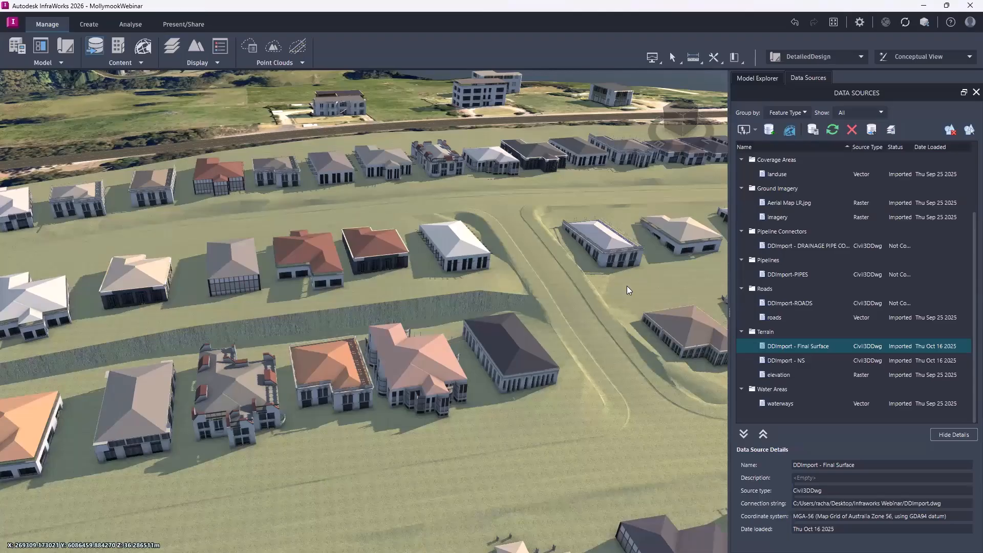
{"action": "left_click_drag", "start_coordinate": [563, 312], "coordinate": [549, 256]}
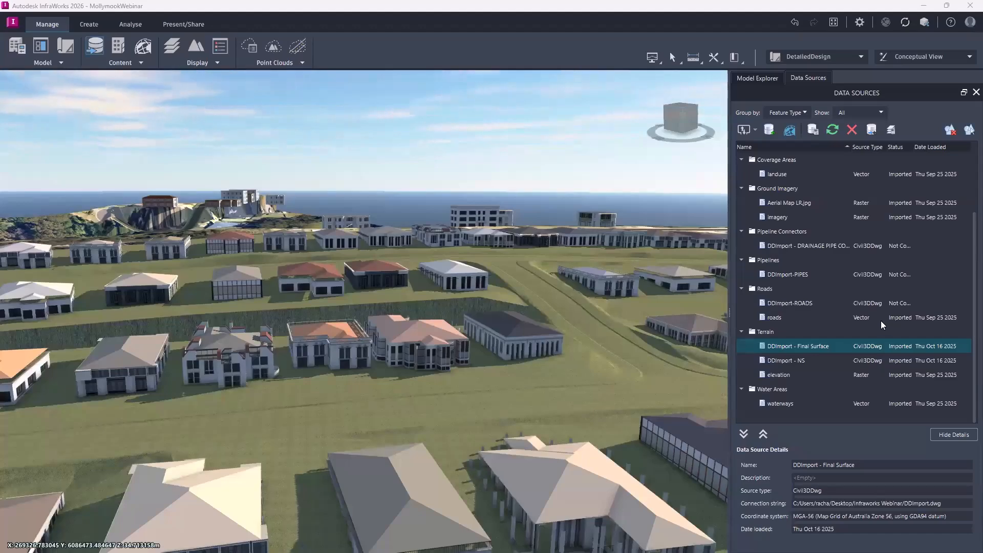
Open the configuration of the DDImport-ROADS data source and set its coordinate system to MGA-56.
{"action": "left_click", "coordinate": [793, 316]}
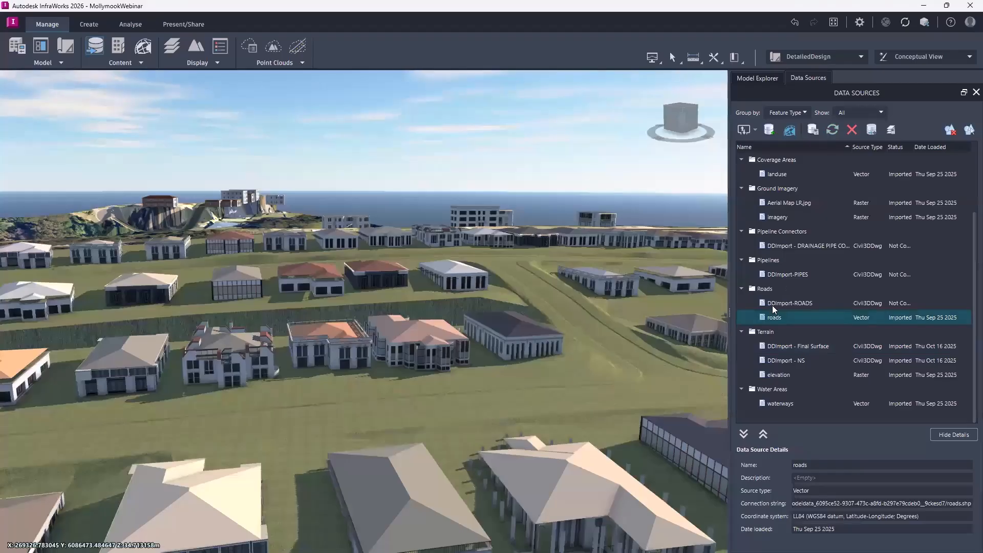
{"action": "left_click", "coordinate": [774, 304]}
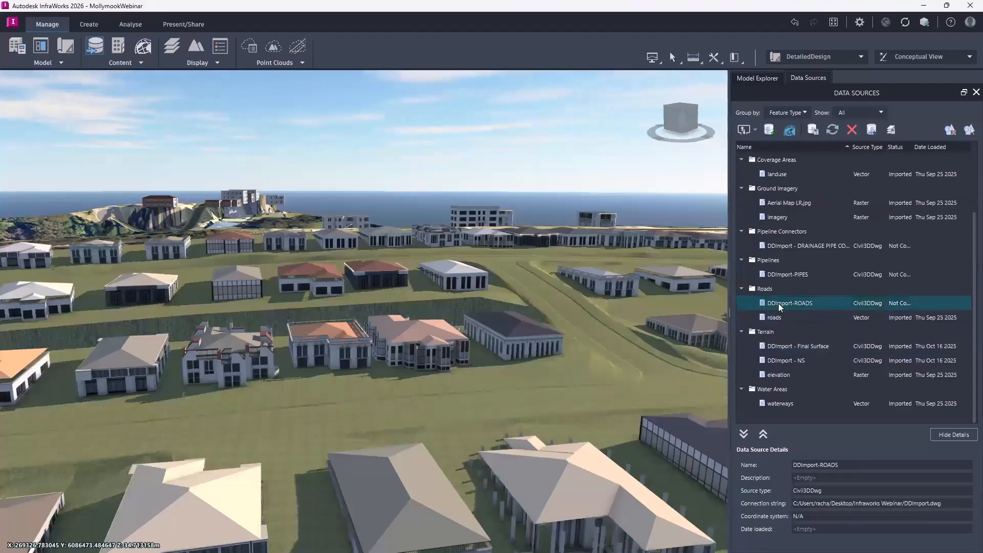
{"action": "double_click", "coordinate": [778, 303]}
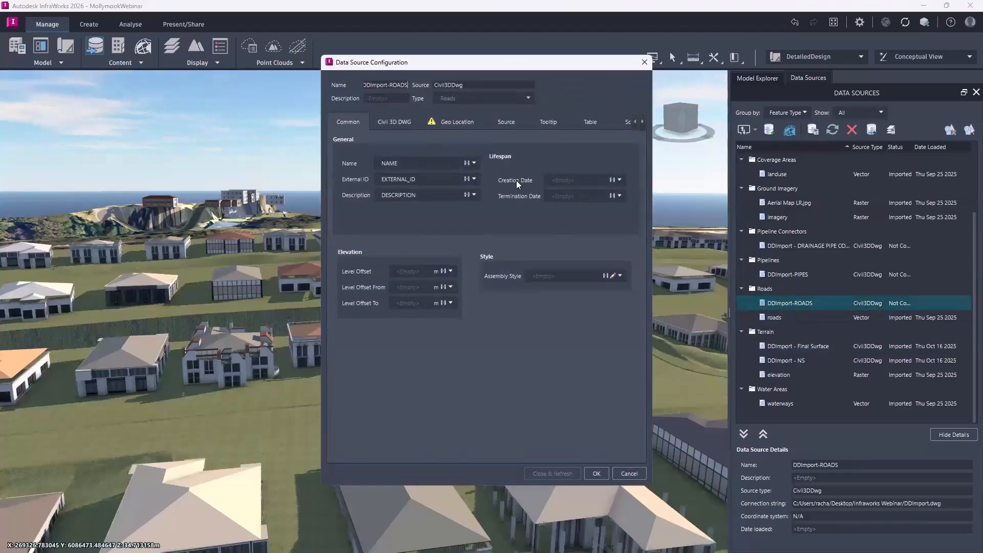
{"action": "left_click", "coordinate": [448, 121]}
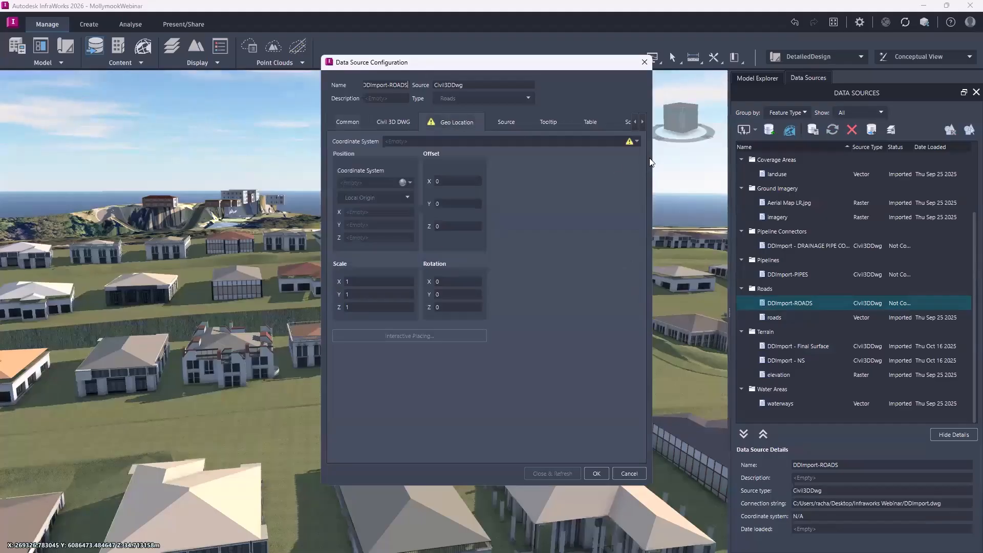
{"action": "left_click", "coordinate": [637, 141]}
{"action": "left_click", "coordinate": [666, 164]}
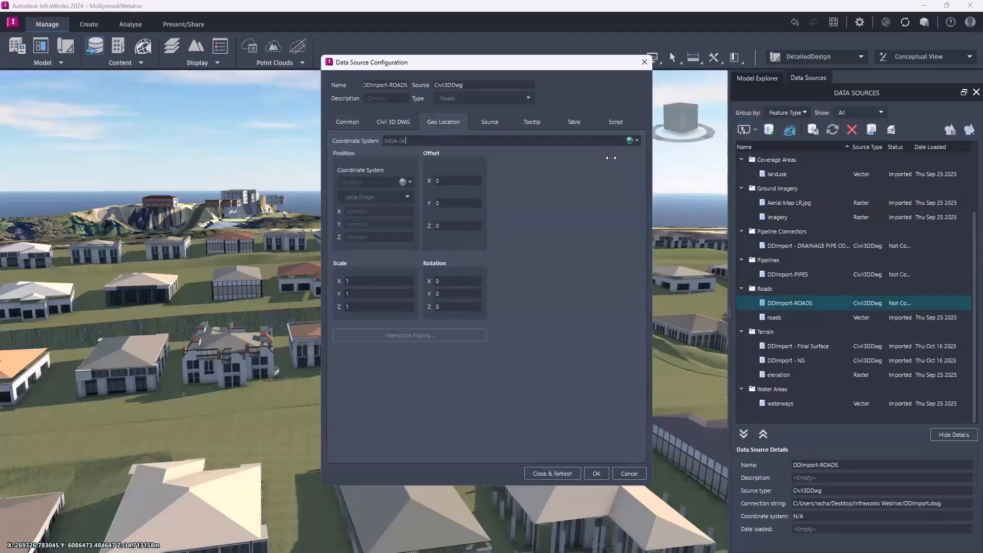
Sort the component road options by corridor and disable all alignments that have no corridor, from Batter Offset through Splitter Island.
{"action": "left_click", "coordinate": [405, 121]}
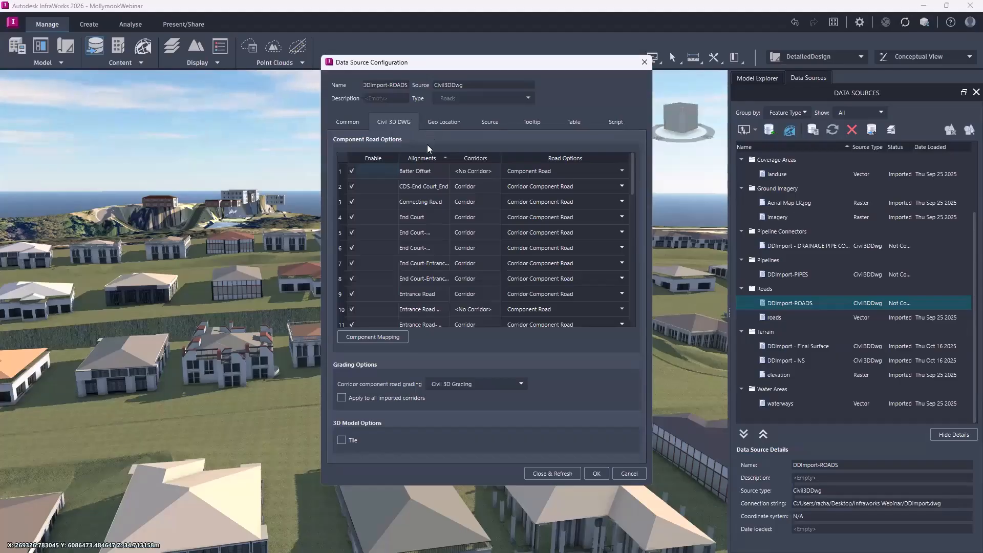
{"action": "left_click", "coordinate": [480, 158]}
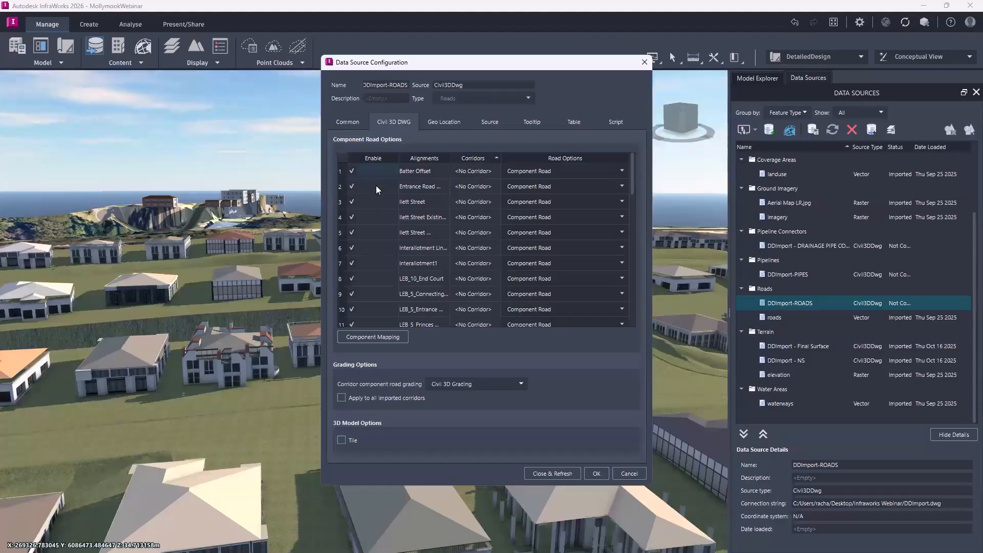
{"action": "scroll", "coordinate": [394, 228], "scroll_direction": "down", "scroll_amount": 3}
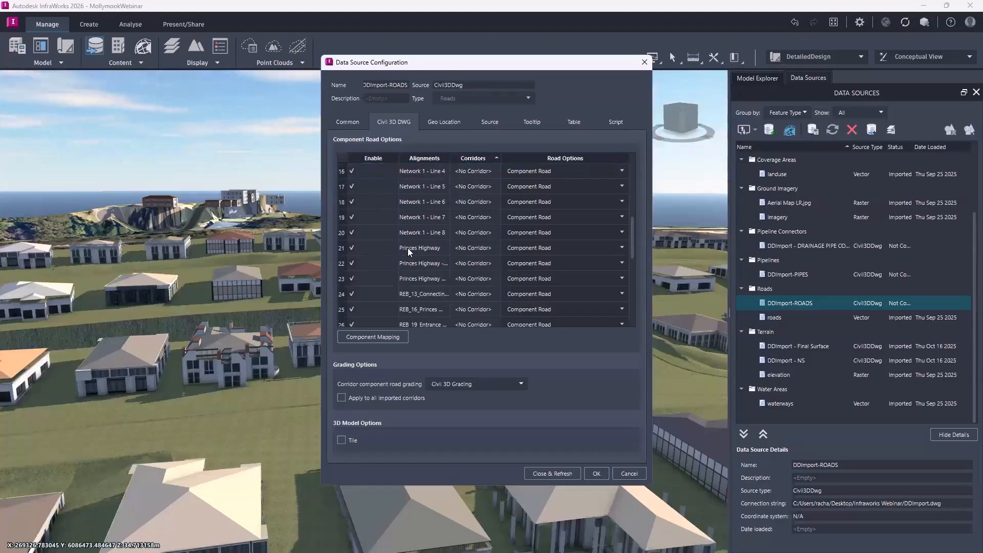
{"action": "scroll", "coordinate": [408, 249], "scroll_direction": "down", "scroll_amount": 4}
{"action": "left_click", "coordinate": [378, 275], "text": "shift"}
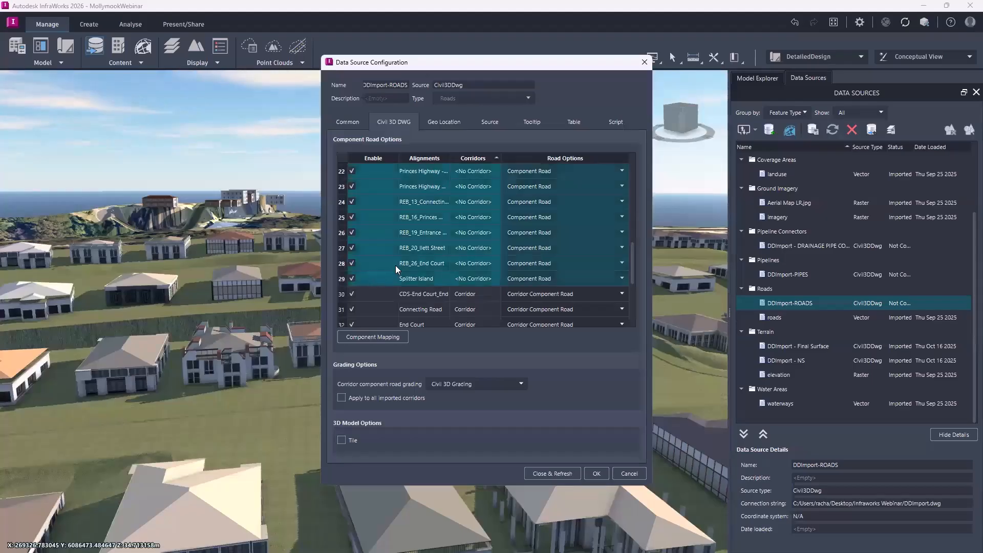
{"action": "left_click", "coordinate": [352, 280]}
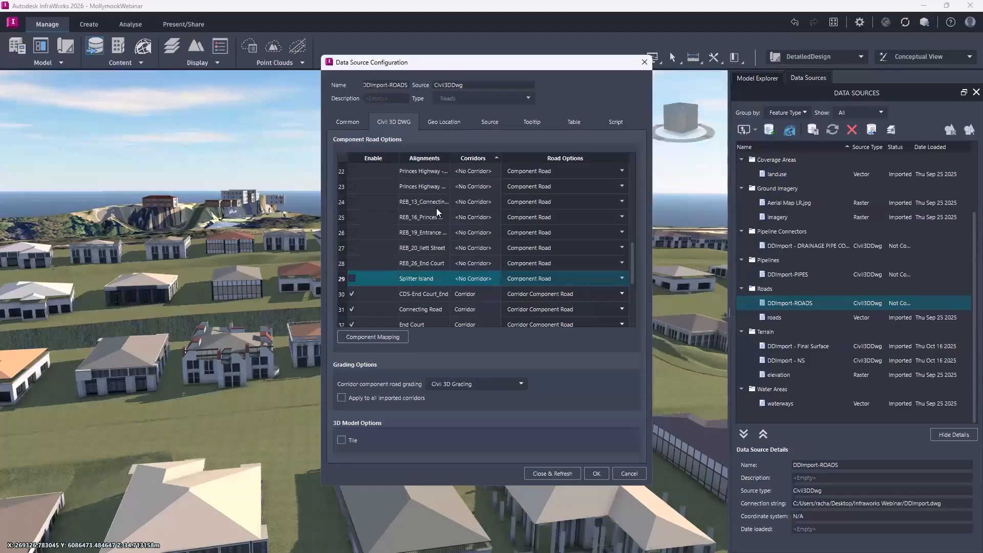
Widen the Alignments column to show full names and review the enabled corridor alignments.
{"action": "scroll", "coordinate": [436, 208], "scroll_direction": "down", "scroll_amount": 2}
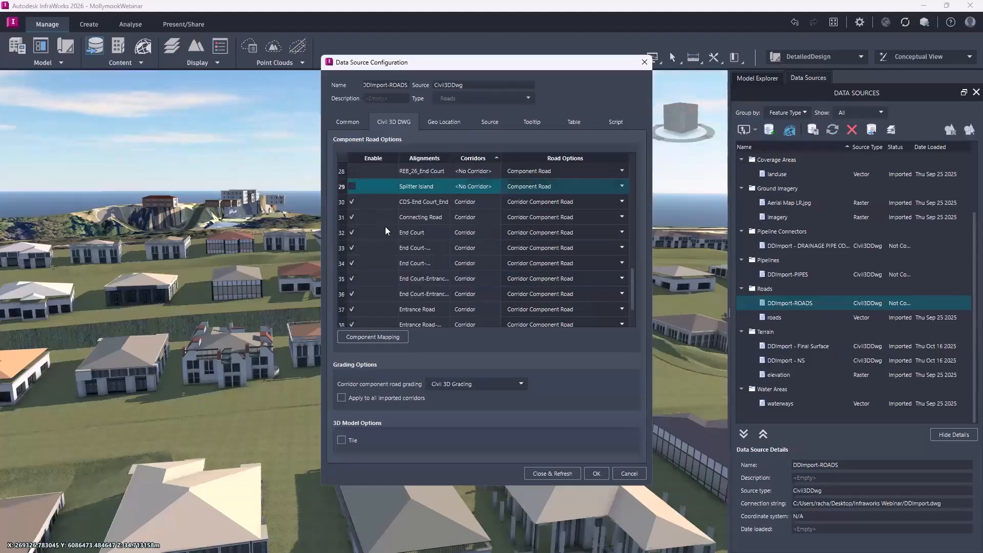
{"action": "scroll", "coordinate": [385, 247], "scroll_direction": "down", "scroll_amount": 1}
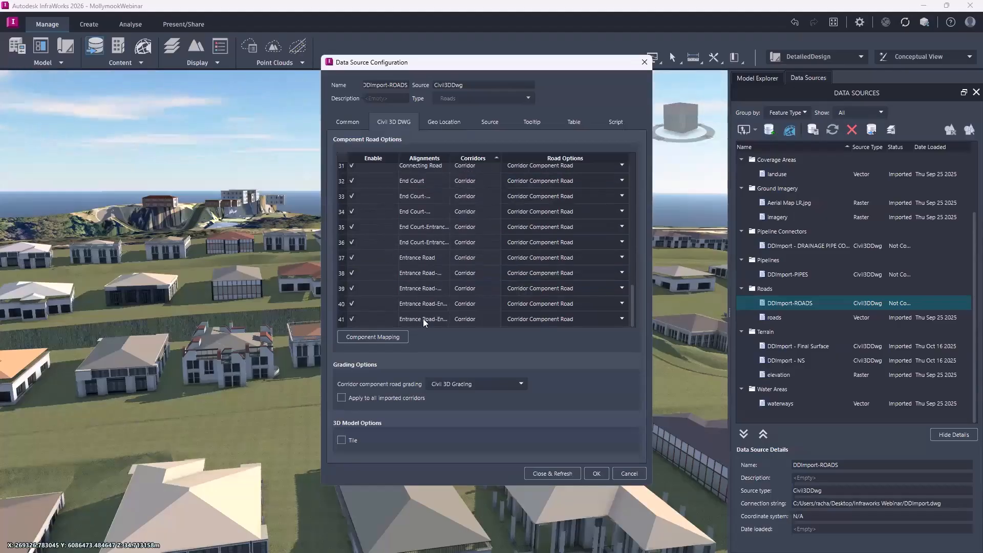
{"action": "scroll", "coordinate": [430, 210], "scroll_direction": "up", "scroll_amount": 1}
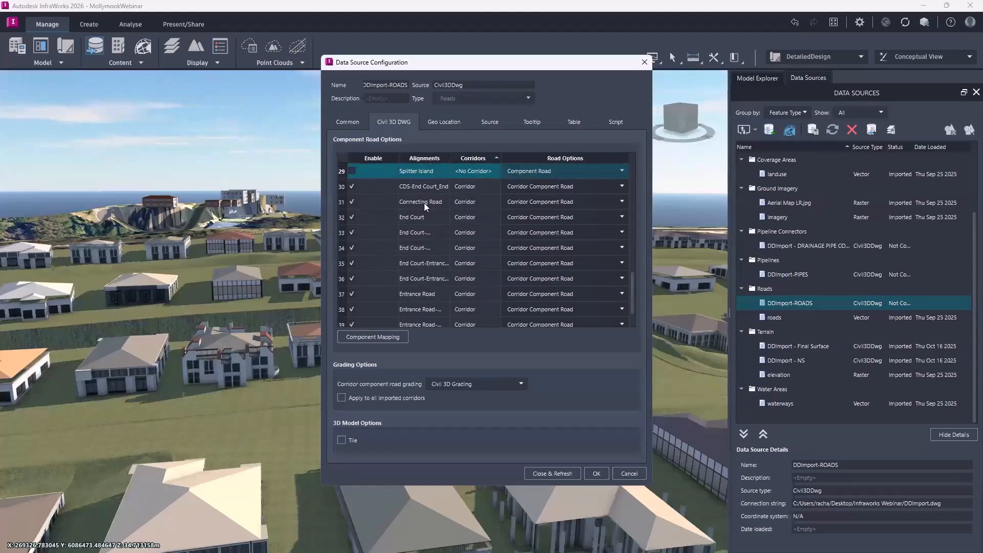
{"action": "left_click", "coordinate": [443, 263]}
{"action": "double_click", "coordinate": [450, 157]}
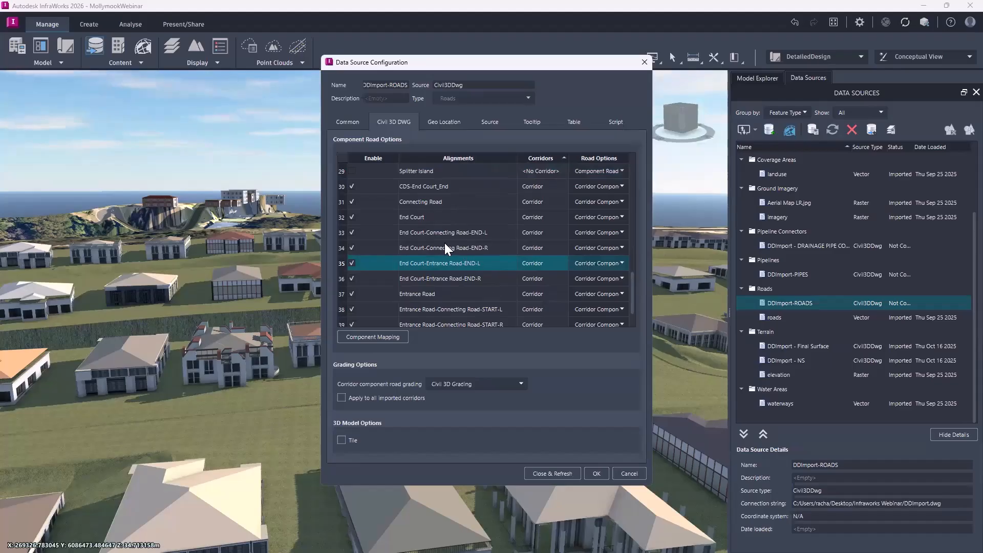
{"action": "scroll", "coordinate": [446, 248], "scroll_direction": "down", "scroll_amount": 1}
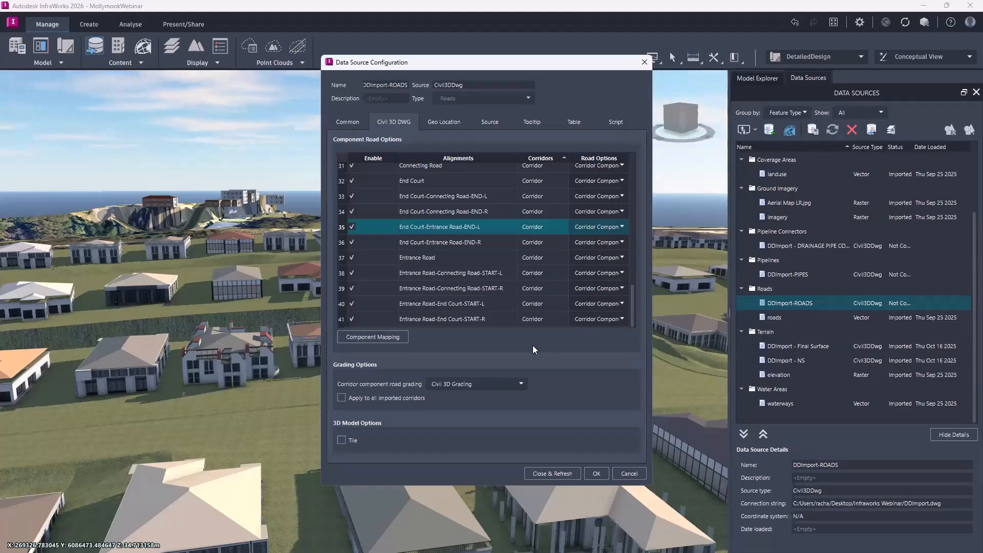
Open the component mapping and set the material of the link subassembly to Field Grass from the Land Cover materials.
{"action": "left_click", "coordinate": [380, 337]}
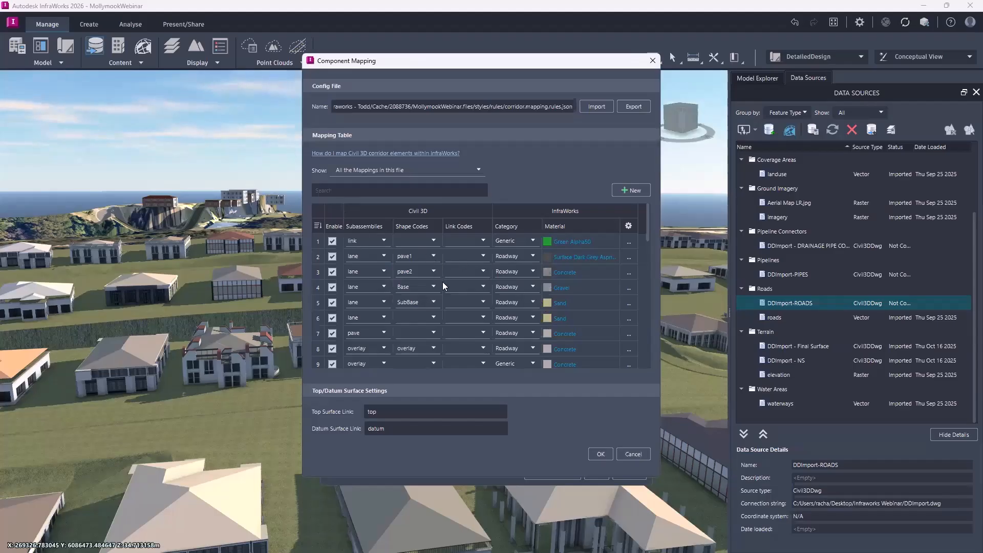
{"action": "left_click", "coordinate": [431, 320]}
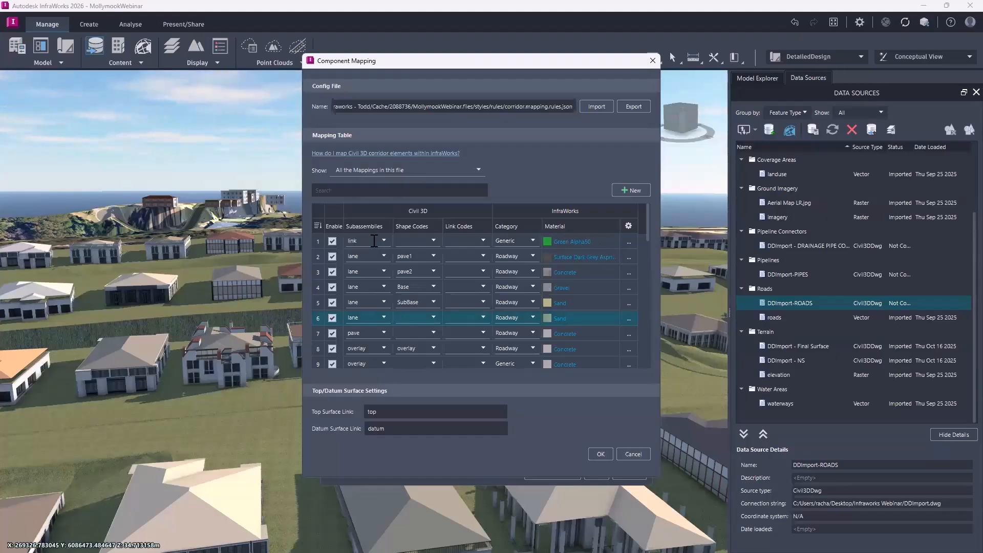
{"action": "left_click", "coordinate": [582, 243]}
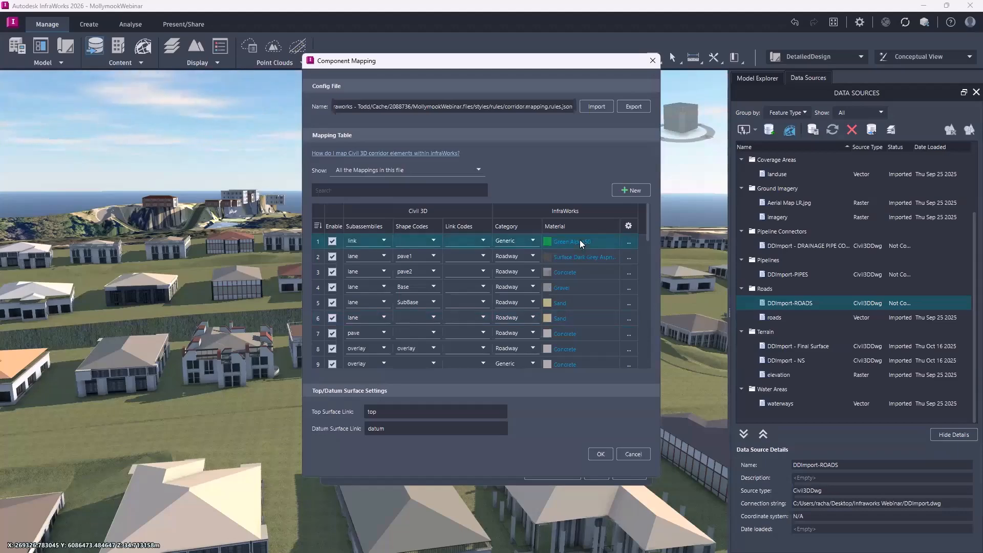
{"action": "left_click", "coordinate": [549, 241]}
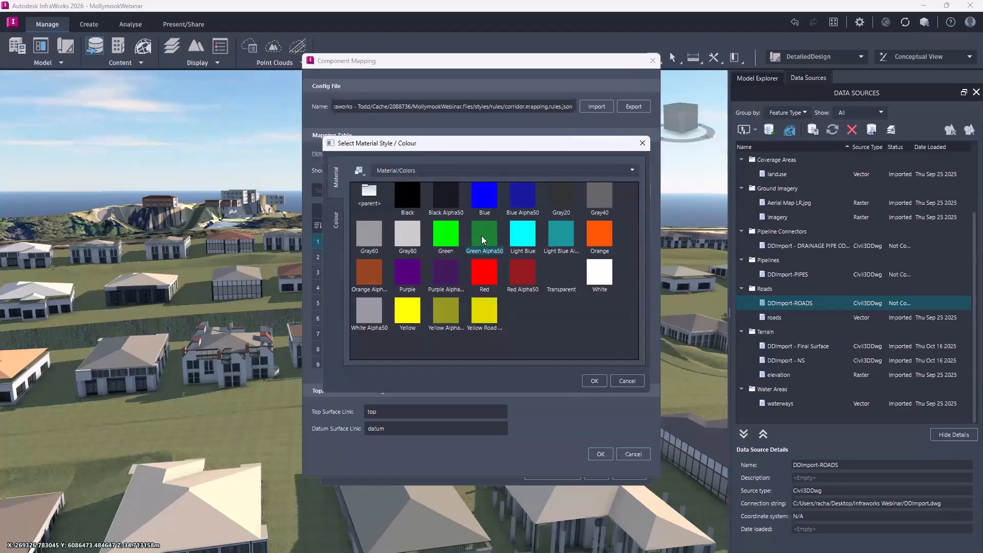
{"action": "left_click", "coordinate": [427, 171]}
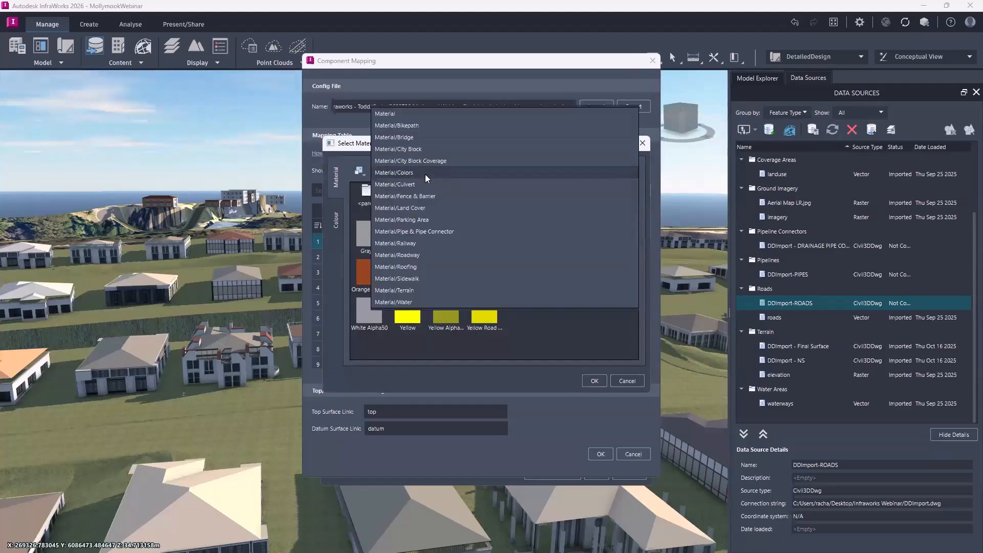
{"action": "left_click", "coordinate": [361, 194]}
{"action": "double_click", "coordinate": [365, 193]}
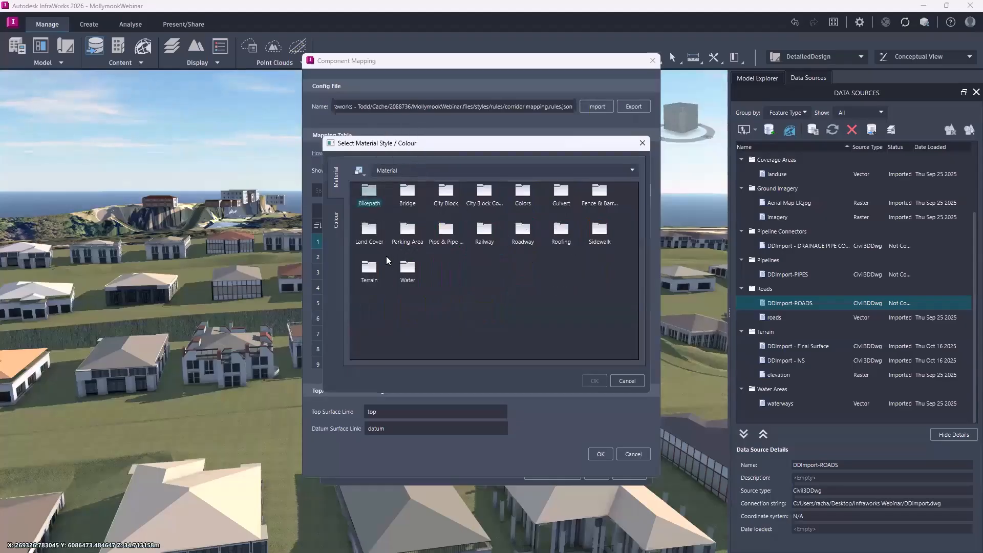
{"action": "double_click", "coordinate": [373, 235]}
{"action": "double_click", "coordinate": [561, 196]}
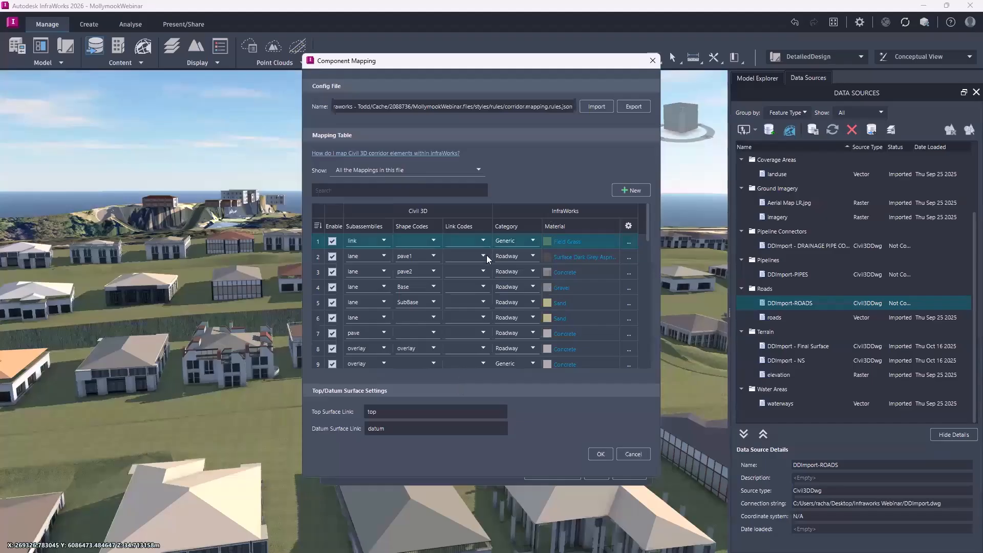
Review the other subassembly mappings, close the component mapping, and refresh the DDImport-ROADS data source to import the roads.
{"action": "left_click", "coordinate": [455, 289]}
{"action": "scroll", "coordinate": [461, 303], "scroll_direction": "down", "scroll_amount": 1}
{"action": "left_click", "coordinate": [462, 303]}
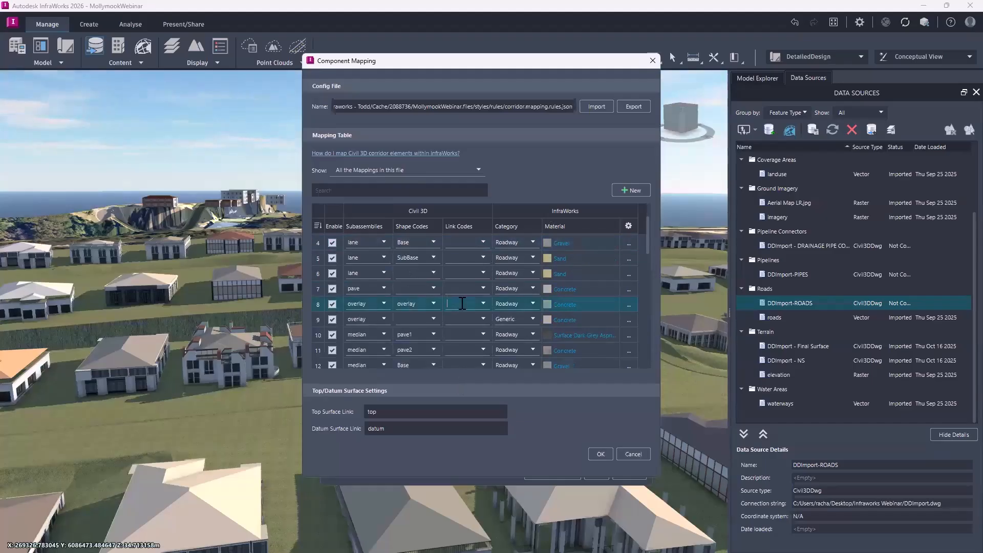
{"action": "scroll", "coordinate": [463, 303], "scroll_direction": "up", "scroll_amount": 1}
{"action": "left_click", "coordinate": [468, 272]}
{"action": "left_click", "coordinate": [476, 257]}
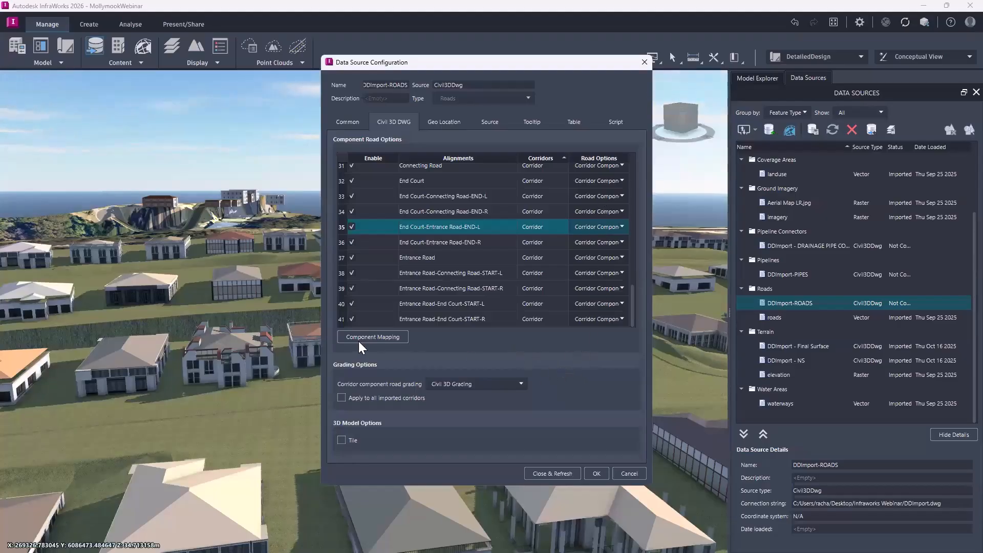
{"action": "left_click", "coordinate": [544, 474]}
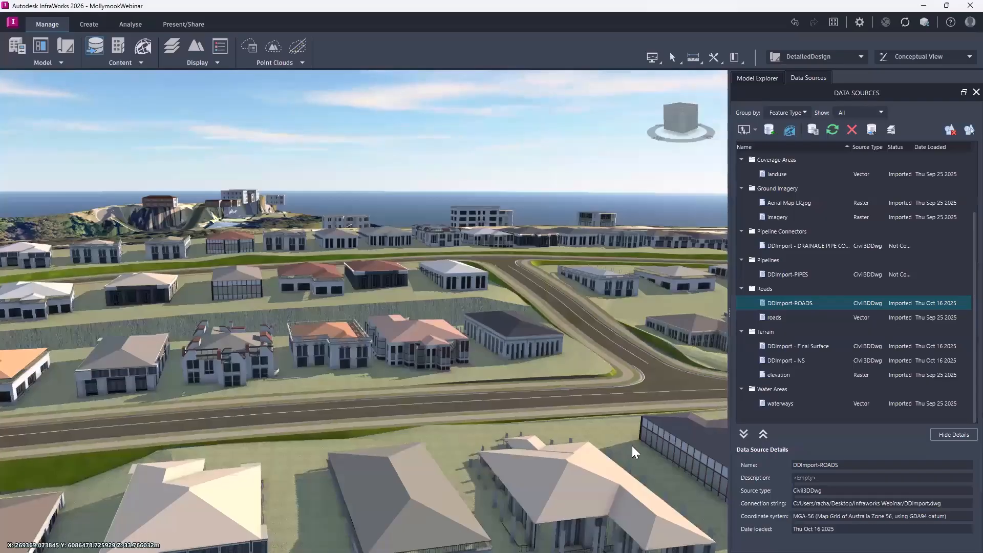
Delete the Linear Decoration 1 tree row beside the dark-roofed house and the grey barrier in the open field.
{"action": "left_click_drag", "start_coordinate": [631, 446], "coordinate": [486, 520]}
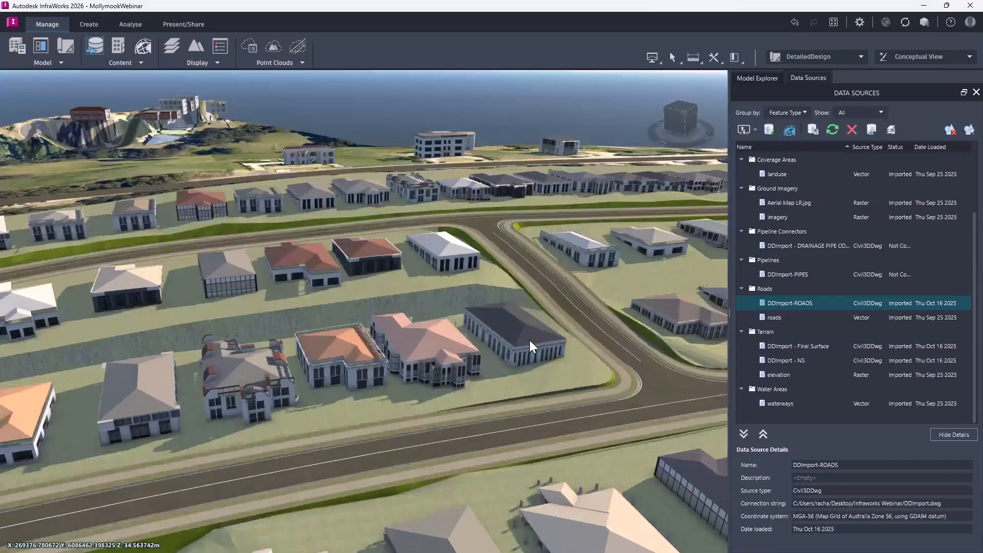
{"action": "left_click_drag", "start_coordinate": [533, 312], "coordinate": [528, 383]}
{"action": "scroll", "coordinate": [201, 391], "scroll_direction": "down", "scroll_amount": 6}
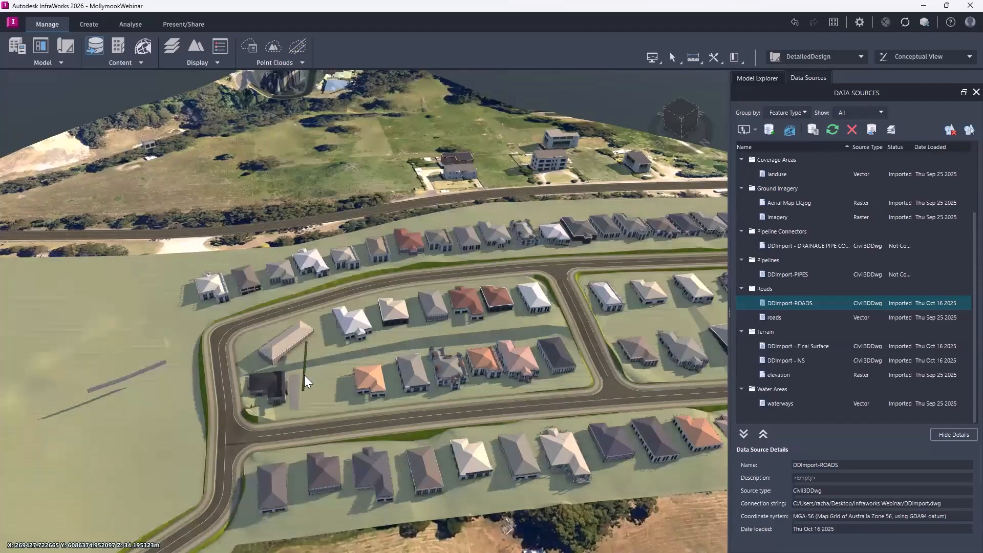
{"action": "left_click", "coordinate": [304, 375]}
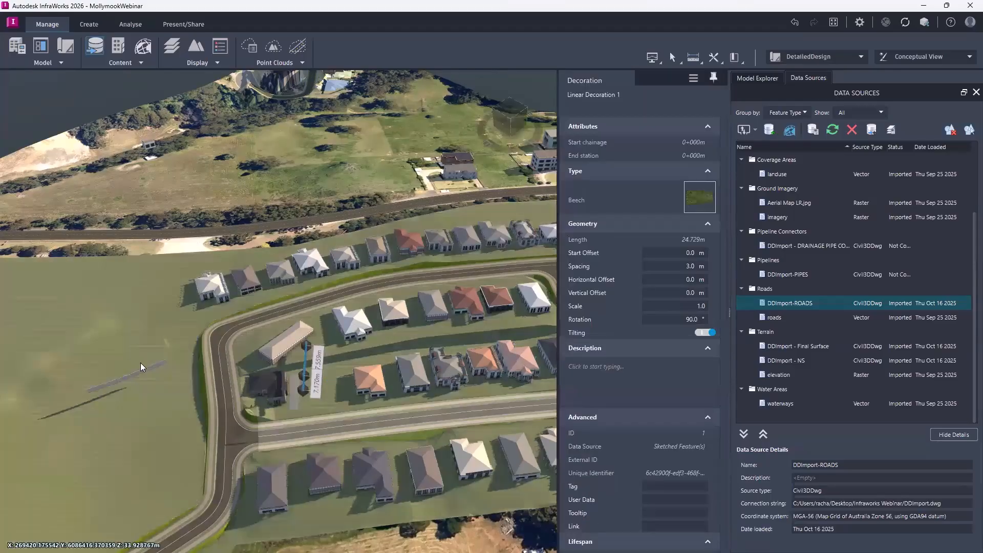
{"action": "left_click", "coordinate": [155, 415]}
{"action": "scroll", "coordinate": [157, 426], "scroll_direction": "up", "scroll_amount": 5}
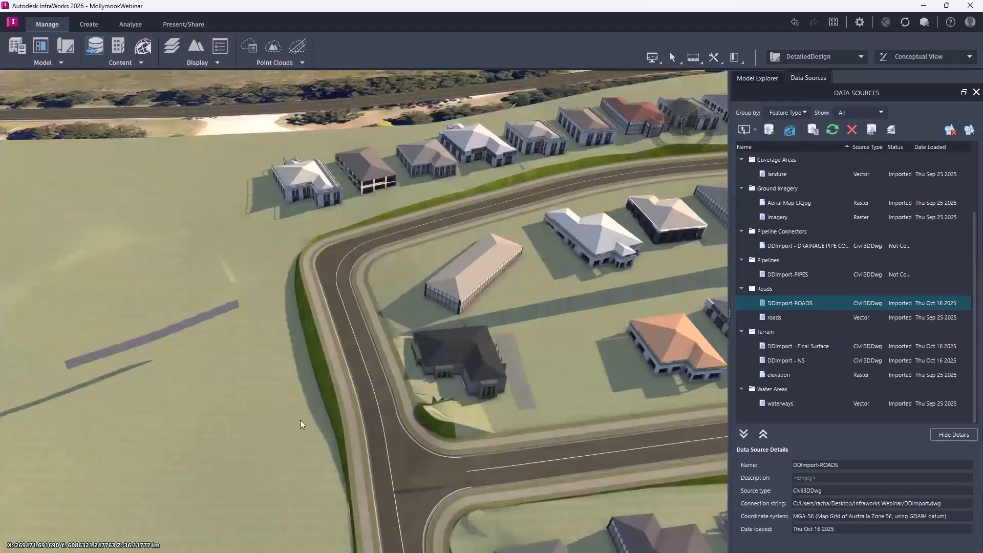
{"action": "left_click_drag", "start_coordinate": [300, 420], "coordinate": [325, 443]}
{"action": "left_click", "coordinate": [169, 345]}
{"action": "key", "text": "Delete"}
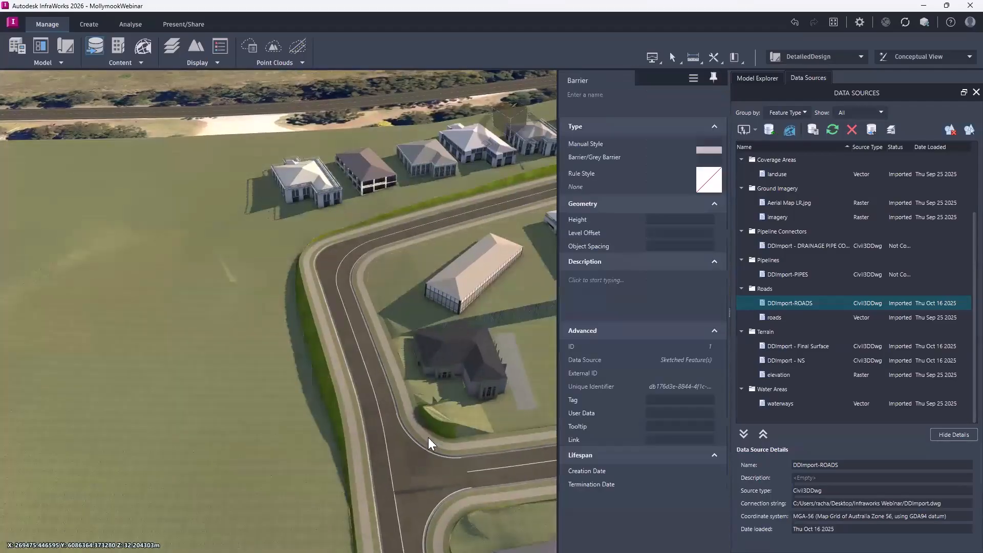
Inspect the imported roads, footpaths and batters from the bend near the dark-roofed house through to the cul-de-sac.
{"action": "left_click_drag", "start_coordinate": [428, 437], "coordinate": [520, 445]}
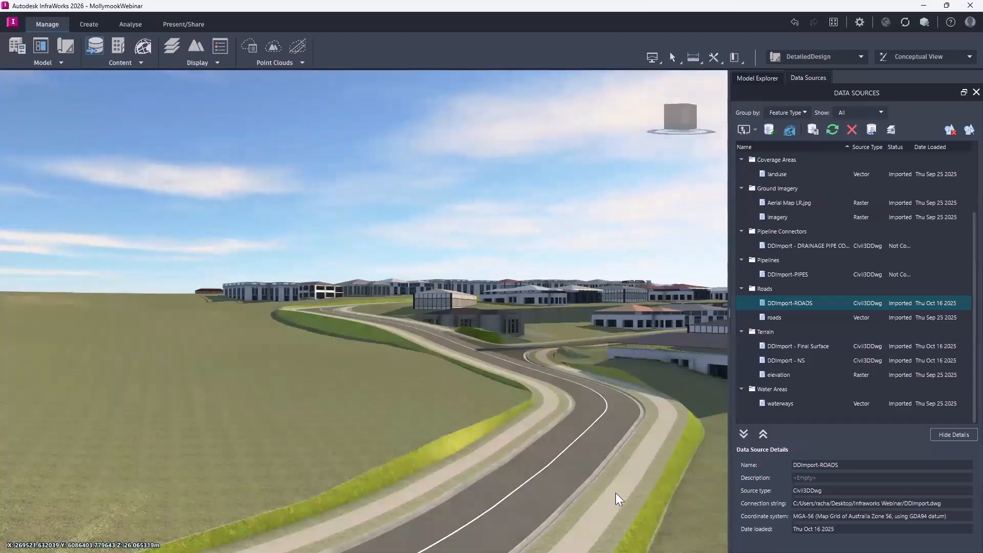
{"action": "left_click_drag", "start_coordinate": [630, 493], "coordinate": [495, 453]}
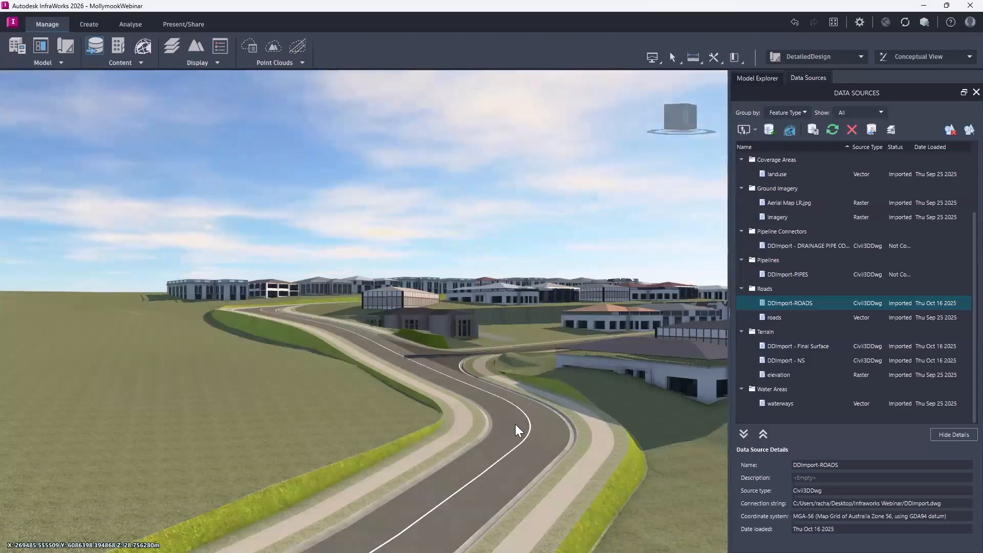
{"action": "left_click_drag", "start_coordinate": [515, 424], "coordinate": [400, 465]}
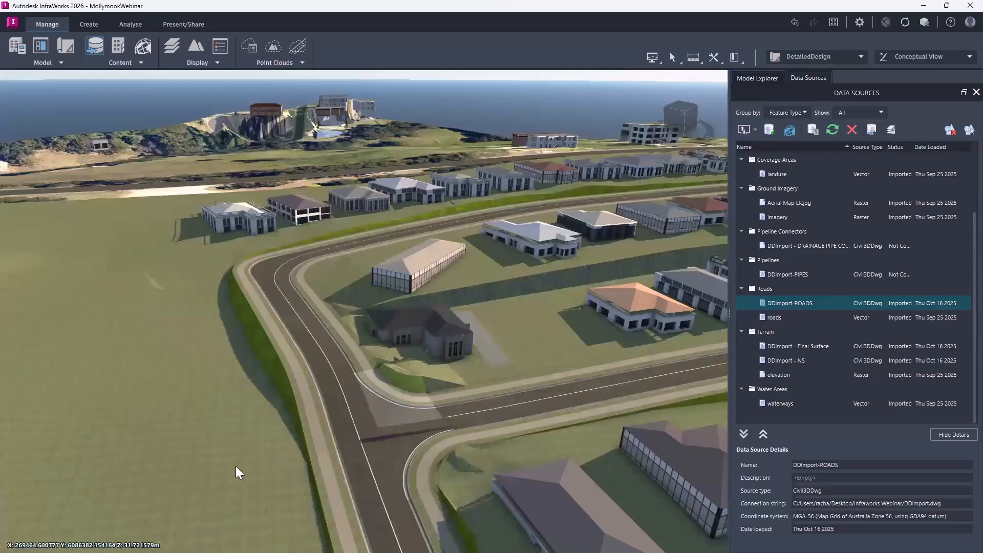
{"action": "scroll", "coordinate": [163, 472], "scroll_direction": "down", "scroll_amount": 4}
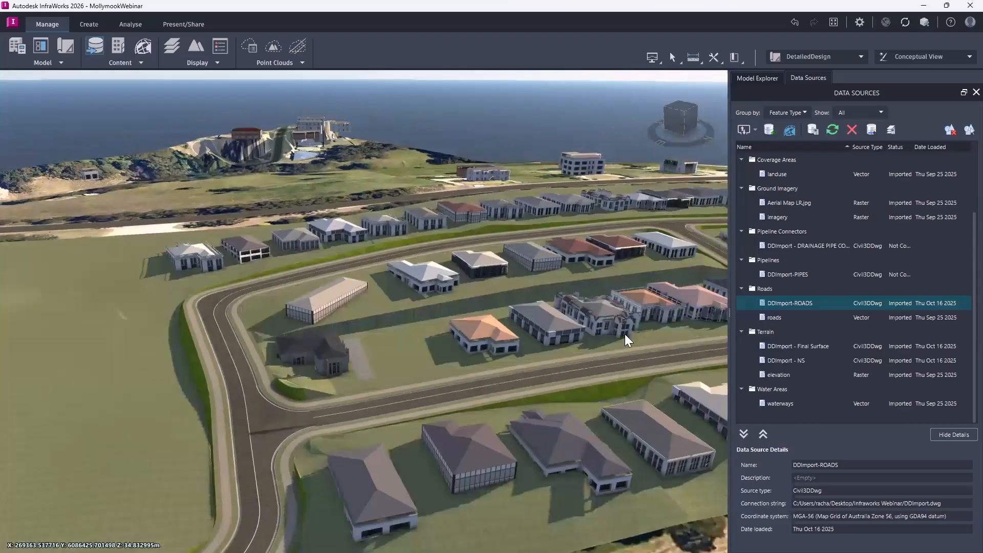
{"action": "middle_click_drag", "start_coordinate": [649, 343], "coordinate": [276, 403]}
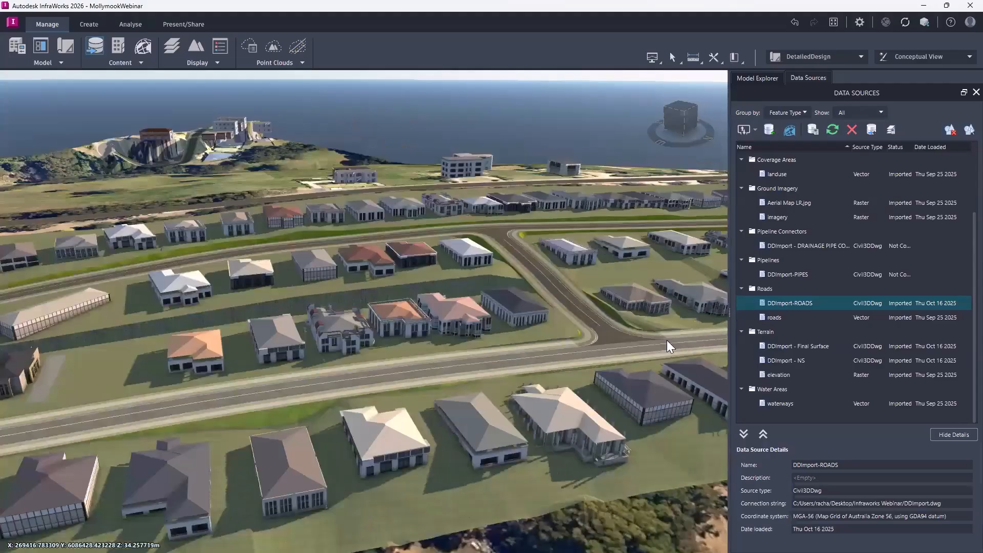
{"action": "middle_click_drag", "start_coordinate": [667, 340], "coordinate": [410, 410]}
{"action": "middle_click_drag", "start_coordinate": [678, 341], "coordinate": [421, 406]}
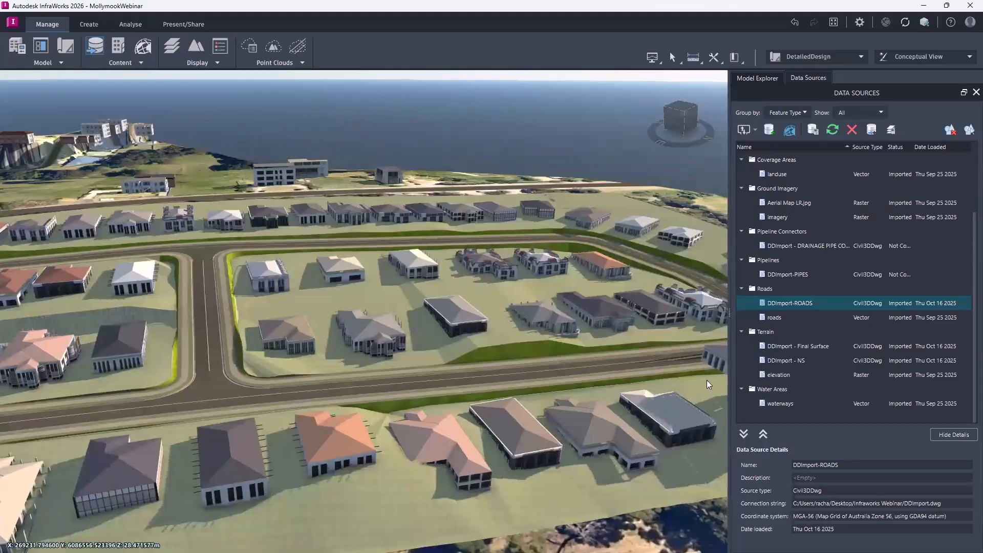
{"action": "middle_click_drag", "start_coordinate": [707, 380], "coordinate": [579, 392]}
{"action": "middle_click_drag", "start_coordinate": [651, 343], "coordinate": [435, 374]}
{"action": "left_click", "coordinate": [593, 359]}
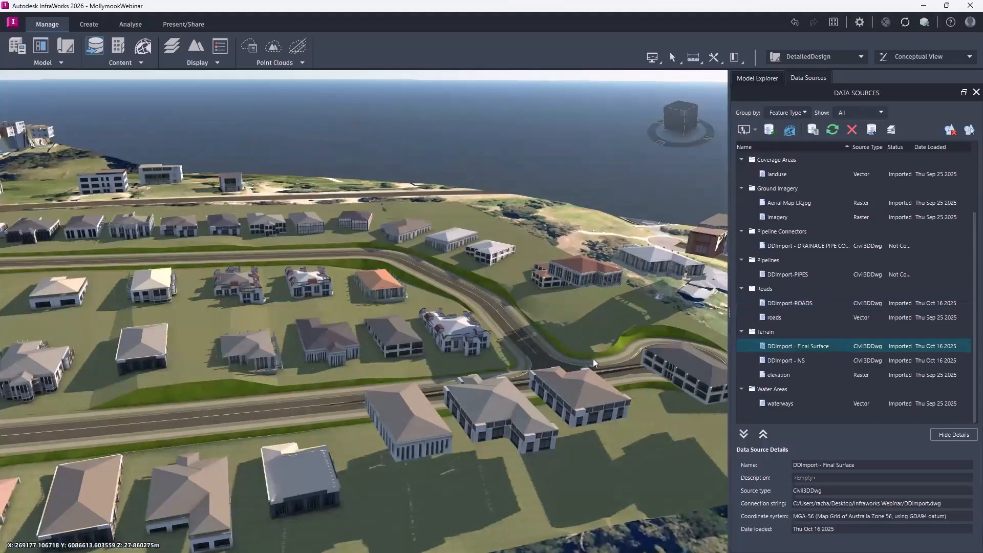
{"action": "middle_click_drag", "start_coordinate": [640, 374], "coordinate": [512, 333]}
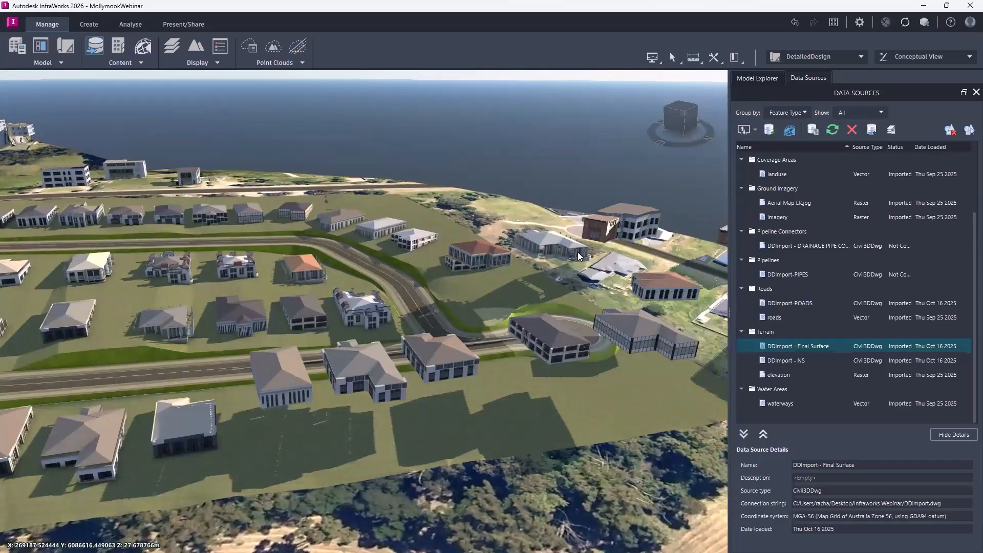
{"action": "left_click_drag", "start_coordinate": [577, 252], "coordinate": [806, 222]}
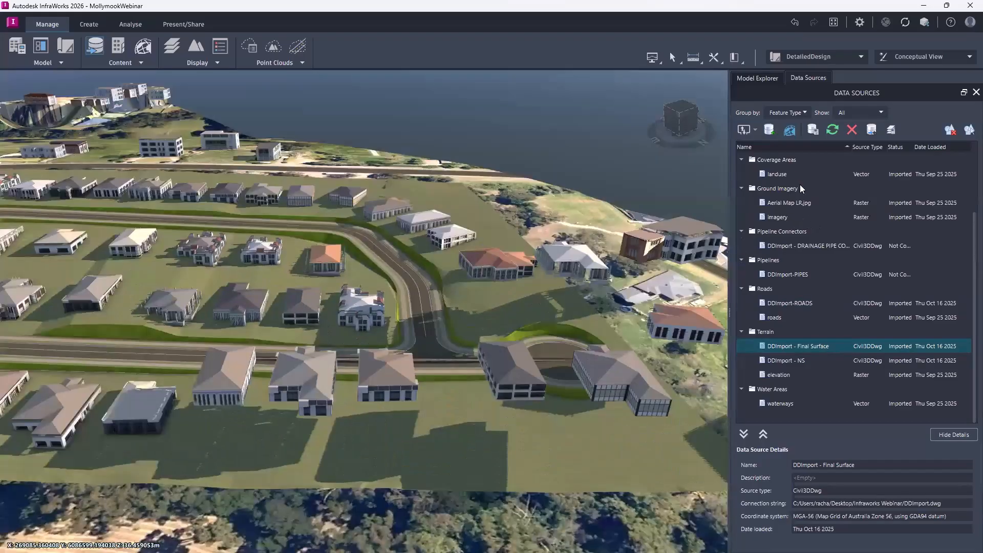
Open the configuration of the upper Buildings data source and refresh it so the houses are regenerated.
{"action": "scroll", "coordinate": [802, 225], "scroll_direction": "up", "scroll_amount": 2}
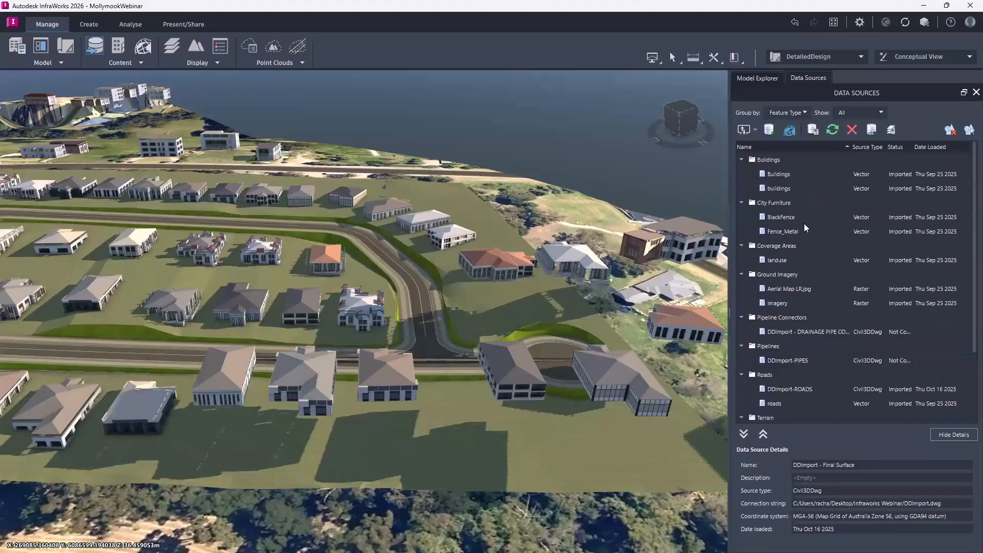
{"action": "left_click", "coordinate": [786, 175]}
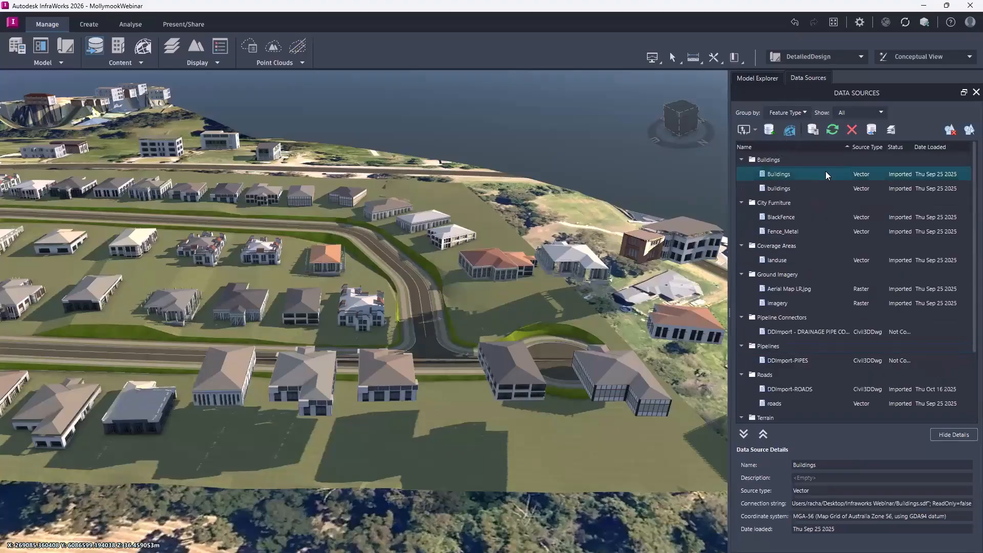
{"action": "double_click", "coordinate": [781, 173]}
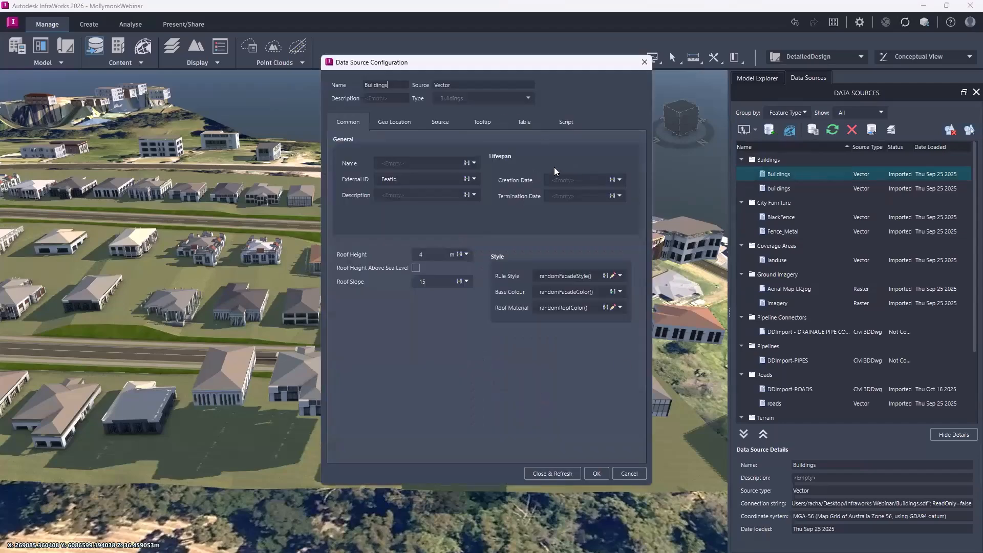
{"action": "left_click", "coordinate": [549, 474]}
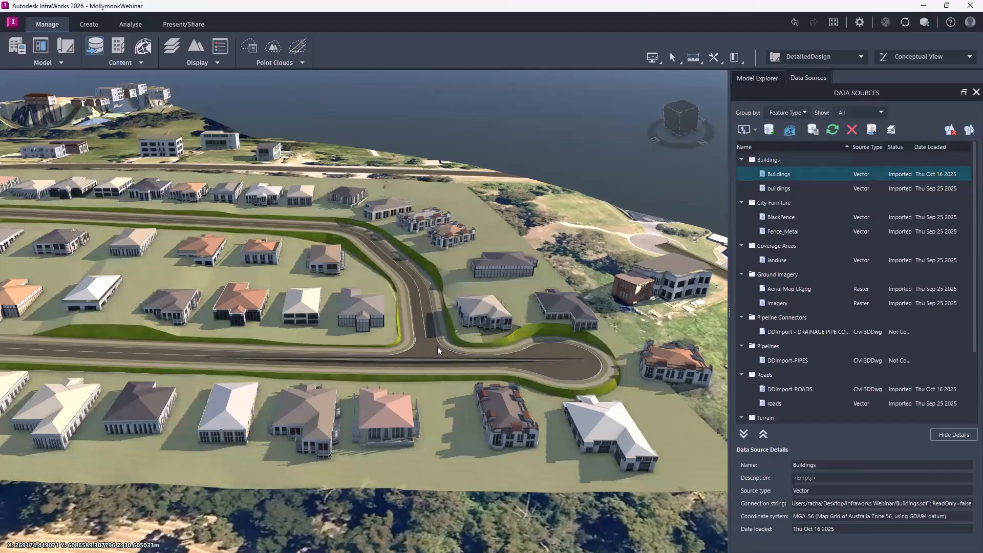
Turn off lane marking for Entrance Road and examine the road's profile view before deselecting it.
{"action": "left_click", "coordinate": [409, 285]}
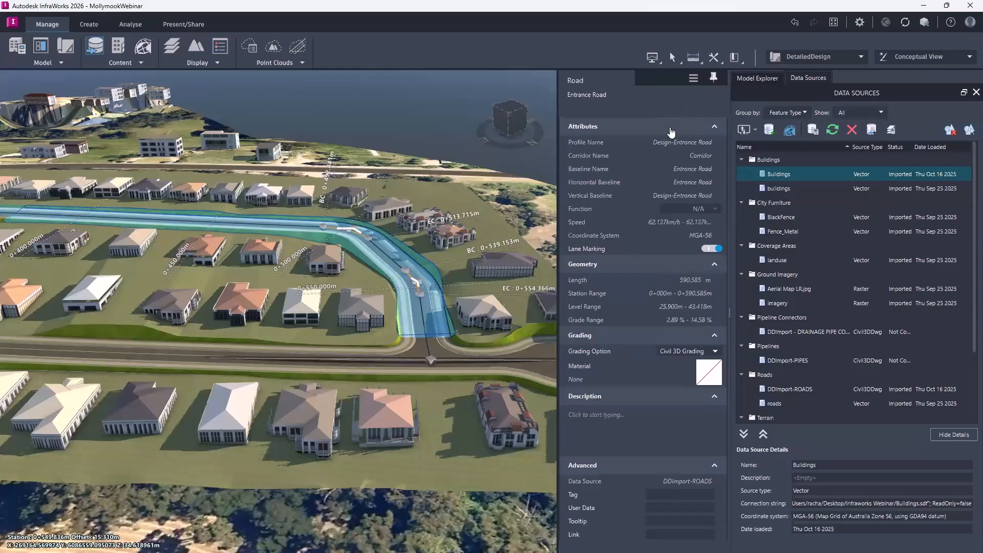
{"action": "left_click", "coordinate": [712, 249]}
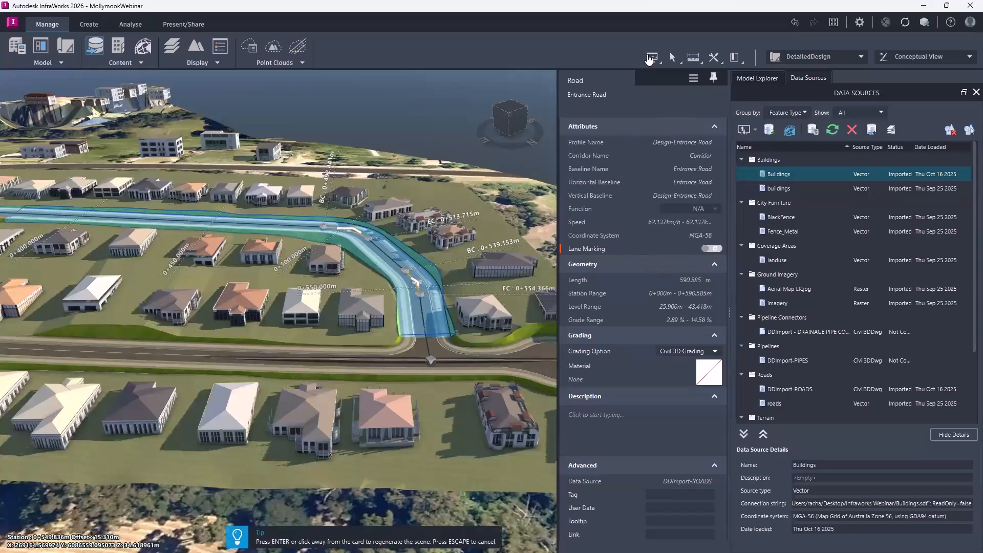
{"action": "left_click", "coordinate": [656, 60]}
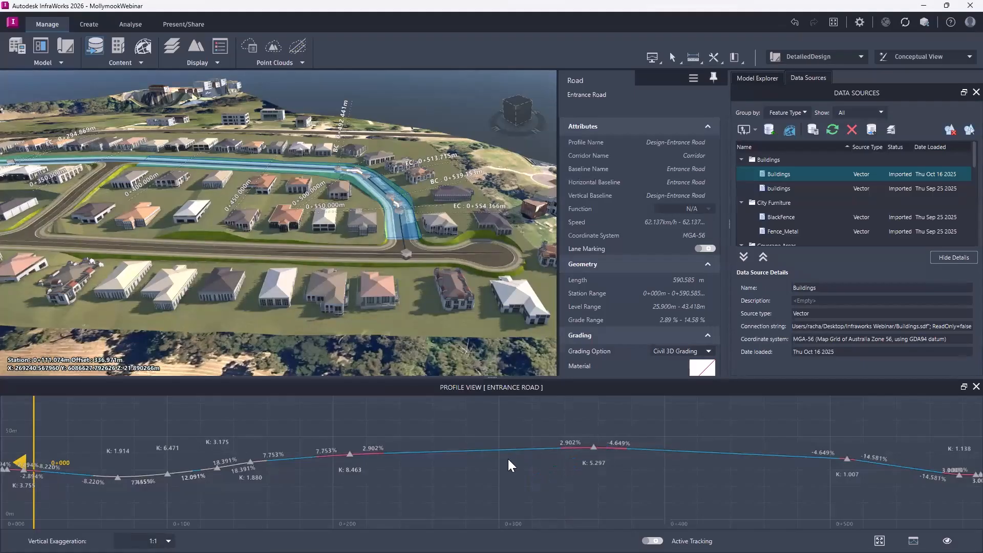
{"action": "left_click_drag", "start_coordinate": [550, 453], "coordinate": [472, 459]}
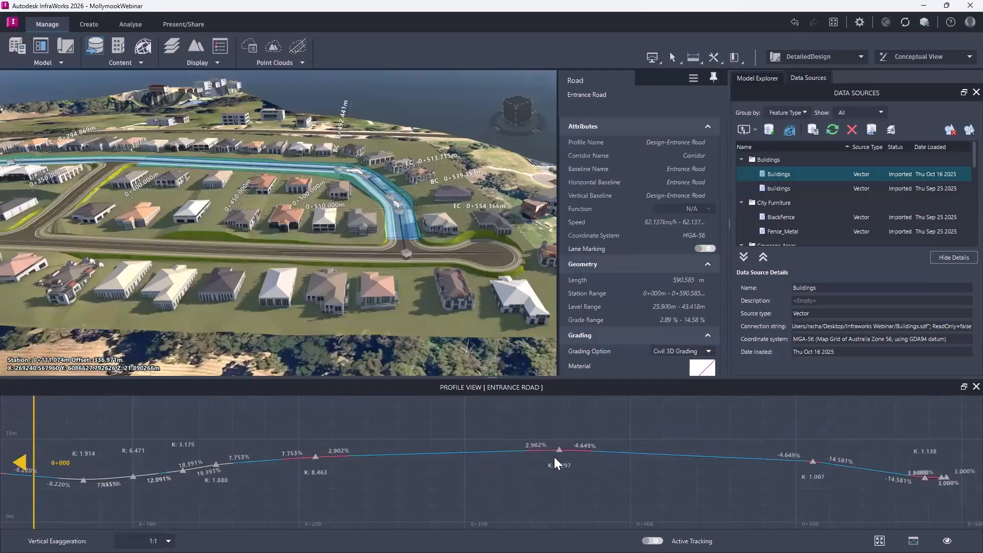
{"action": "left_click", "coordinate": [976, 387]}
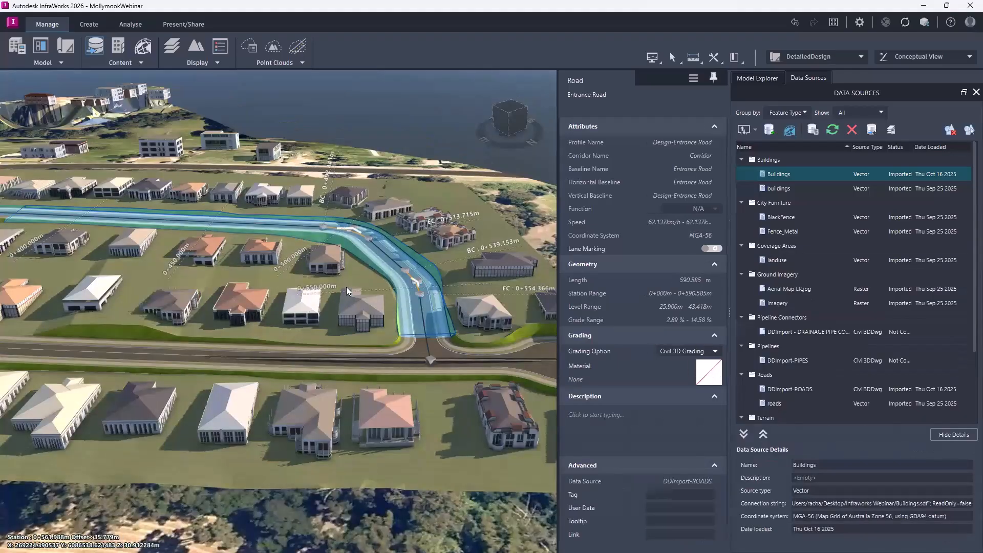
{"action": "left_click", "coordinate": [403, 356]}
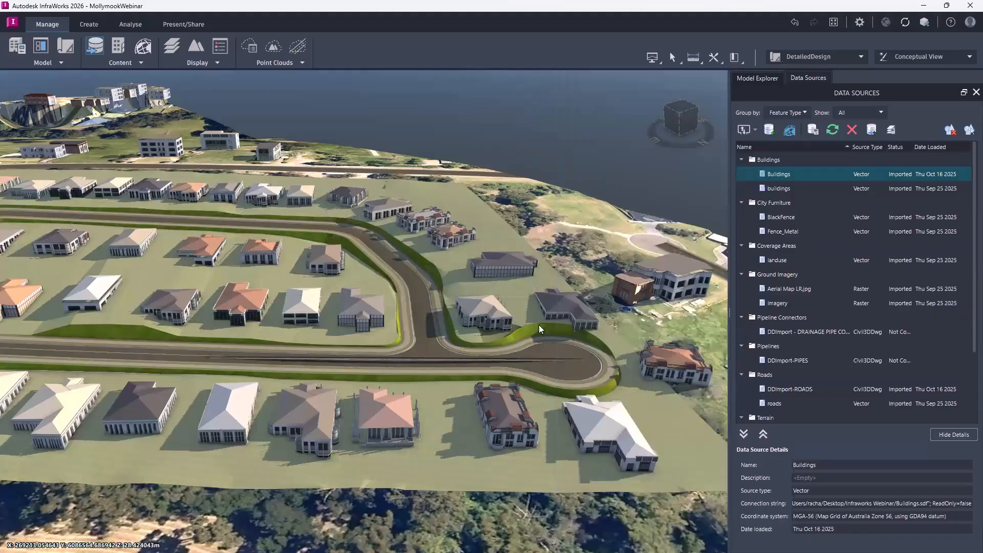
{"action": "scroll", "coordinate": [526, 316], "scroll_direction": "up", "scroll_amount": 2}
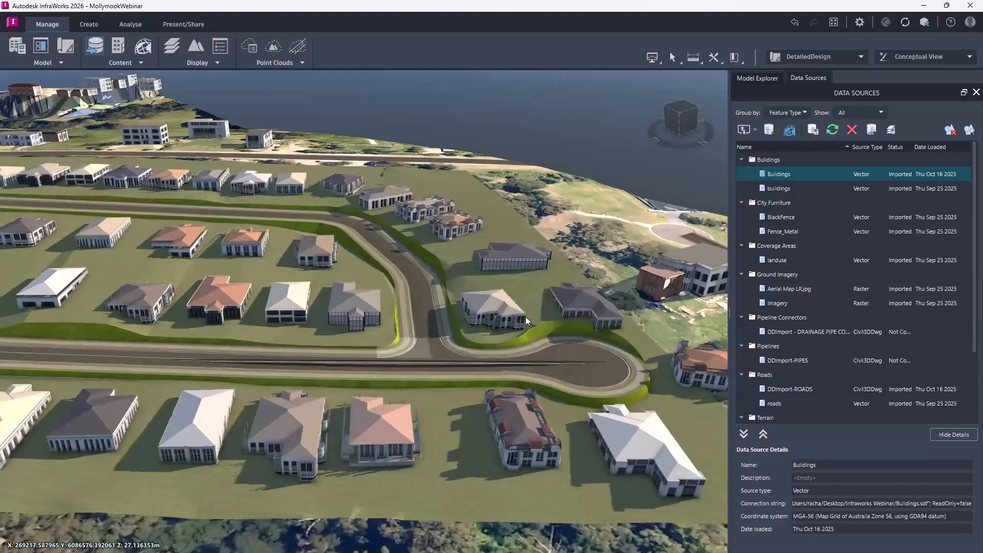
Examine the road junction beside the cul-de-sac up close, including its kerbs, footpaths and batters.
{"action": "scroll", "coordinate": [549, 434], "scroll_direction": "up", "scroll_amount": 1}
{"action": "scroll", "coordinate": [543, 425], "scroll_direction": "up", "scroll_amount": 1}
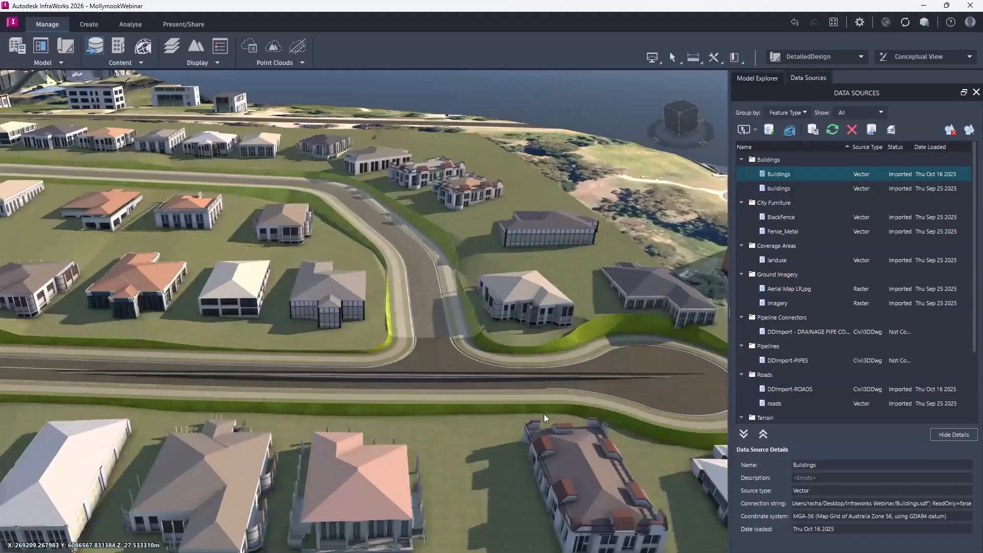
{"action": "scroll", "coordinate": [474, 339], "scroll_direction": "up", "scroll_amount": 2}
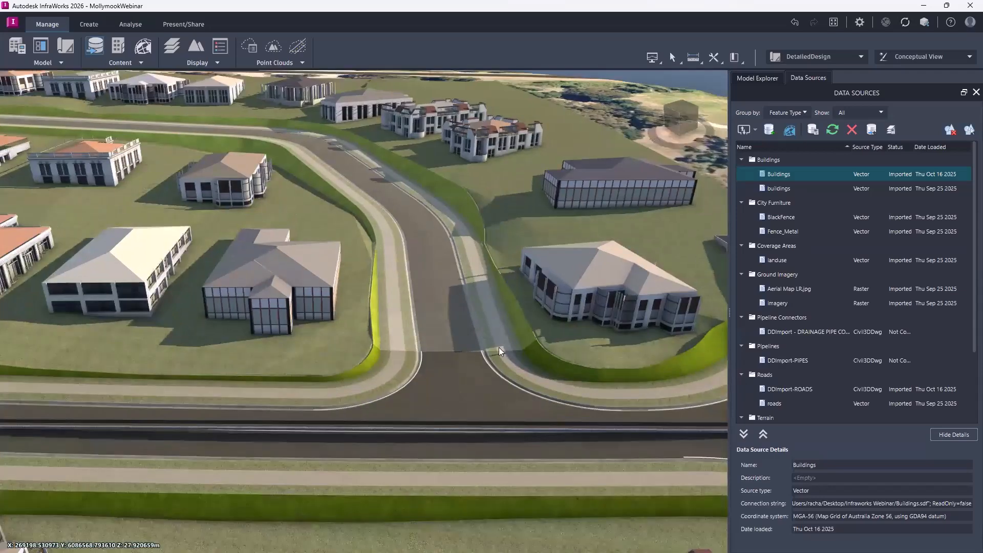
{"action": "scroll", "coordinate": [527, 331], "scroll_direction": "down", "scroll_amount": 2}
{"action": "scroll", "coordinate": [539, 275], "scroll_direction": "up", "scroll_amount": 2}
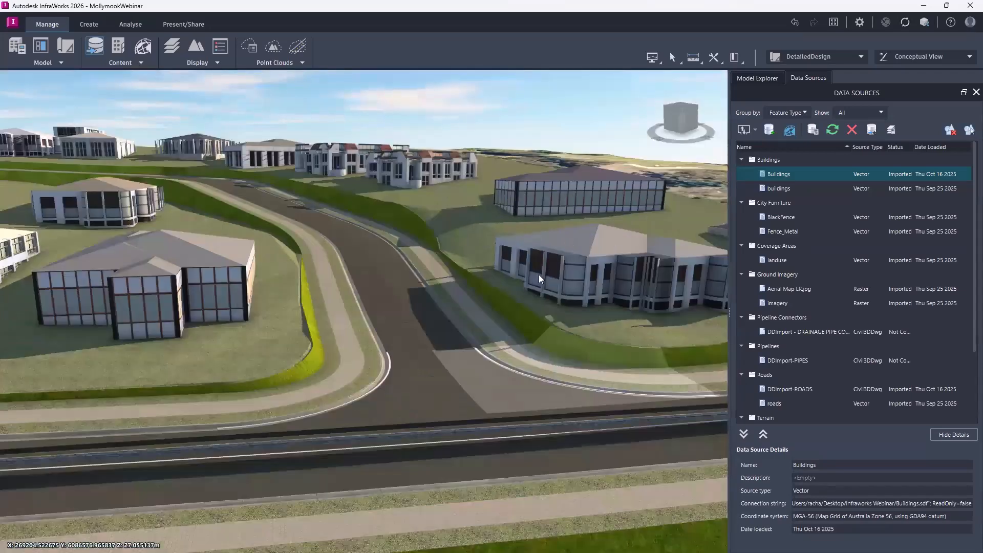
{"action": "left_click_drag", "start_coordinate": [539, 275], "coordinate": [683, 89]}
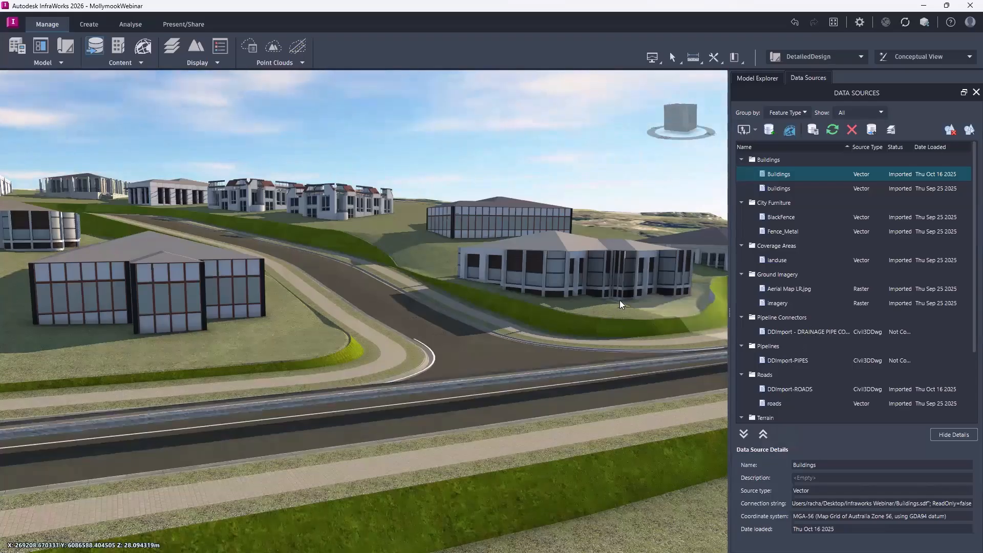
Open the configuration of the DDImport-PIPES data source and assign its coordinate system.
{"action": "left_click", "coordinate": [791, 358]}
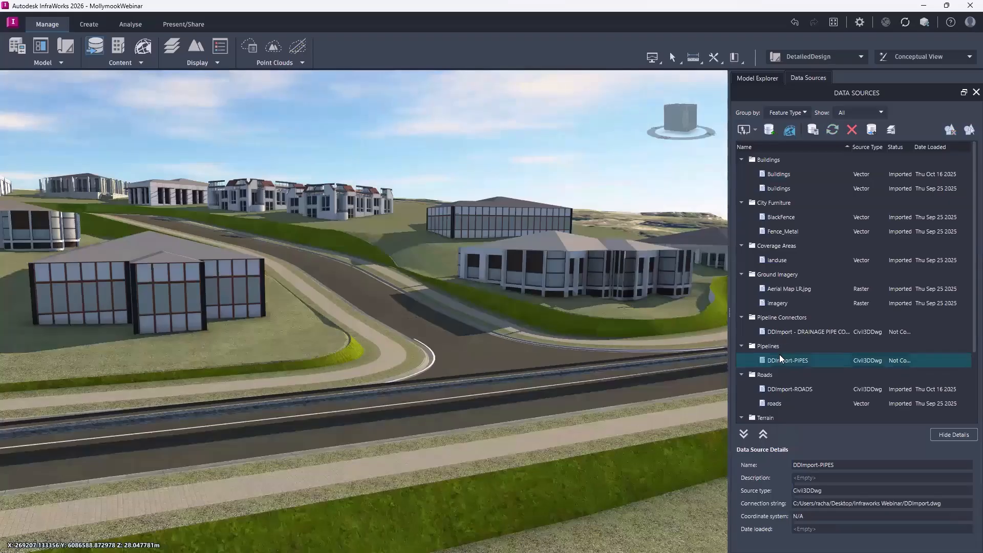
{"action": "double_click", "coordinate": [779, 360]}
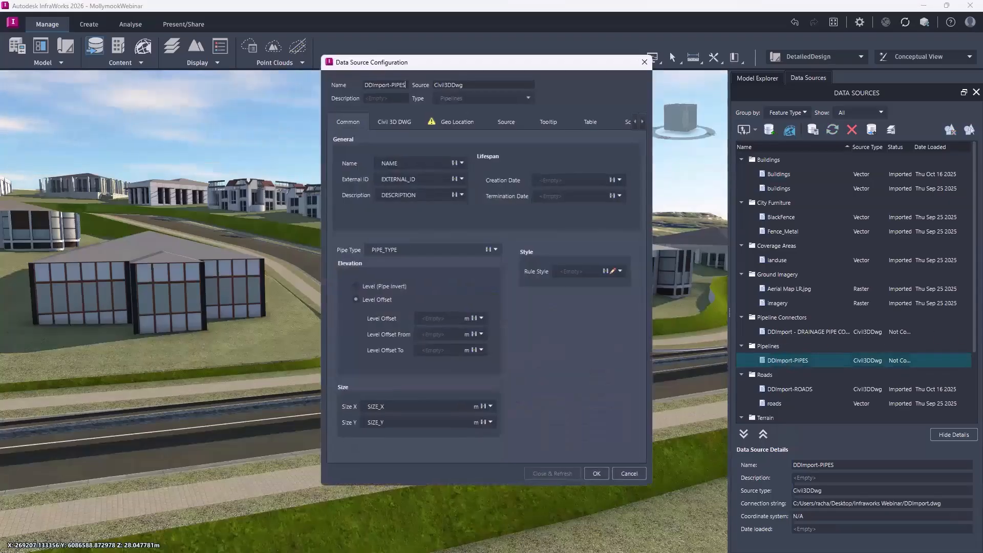
{"action": "left_click", "coordinate": [451, 121]}
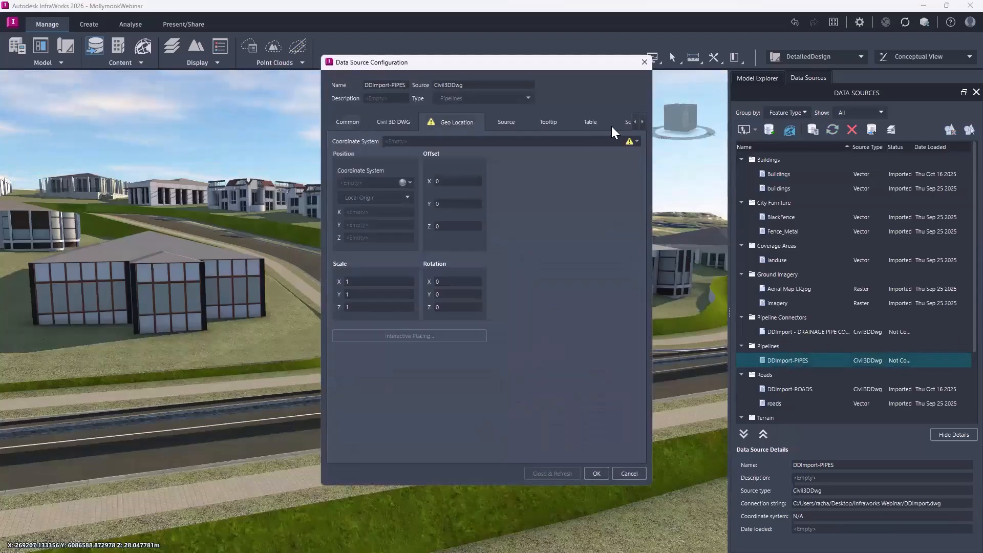
{"action": "left_click", "coordinate": [635, 141]}
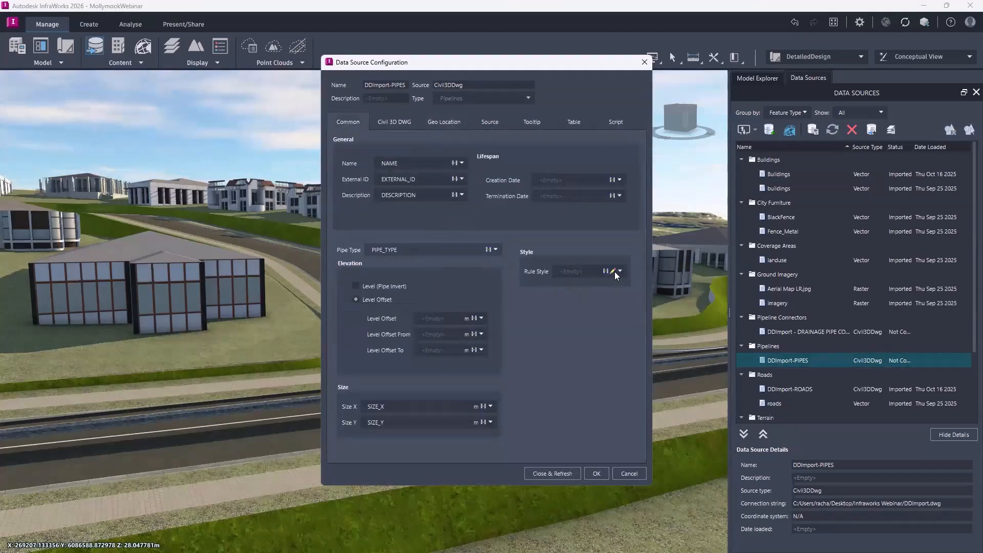
Set the pipelines' rule style to Concrete Pipe and refresh the DDImport-PIPES data source.
{"action": "left_click", "coordinate": [612, 272]}
{"action": "left_click", "coordinate": [468, 212]}
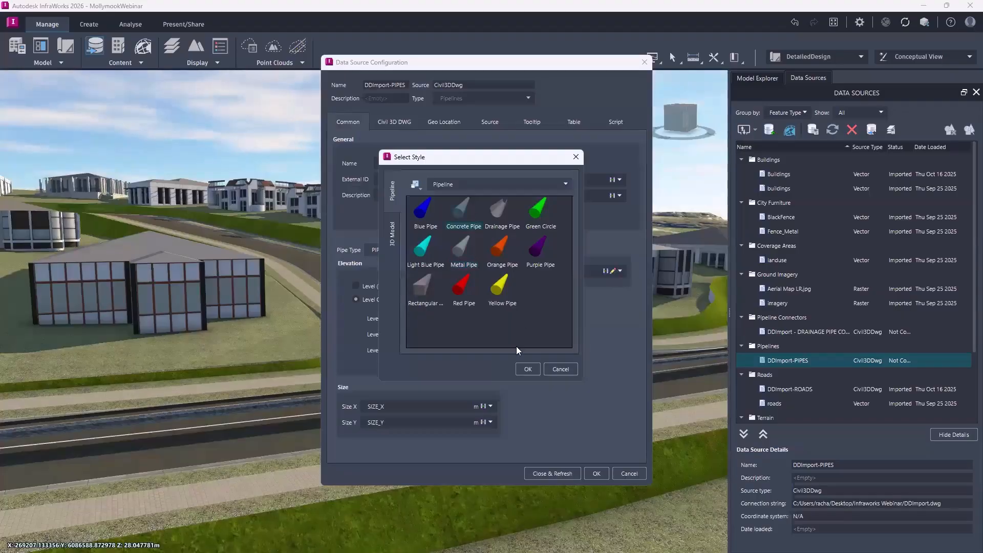
{"action": "left_click", "coordinate": [527, 369]}
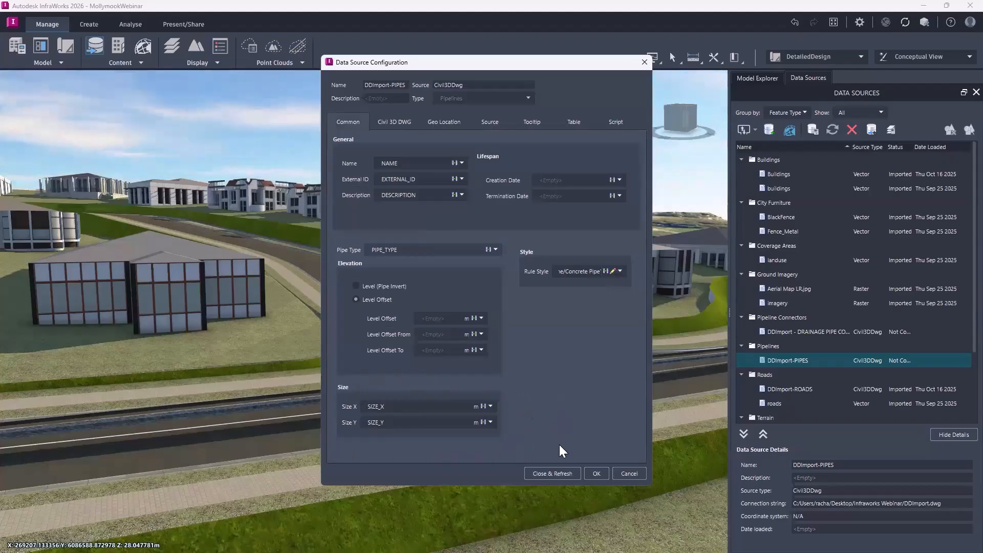
{"action": "left_click", "coordinate": [560, 473]}
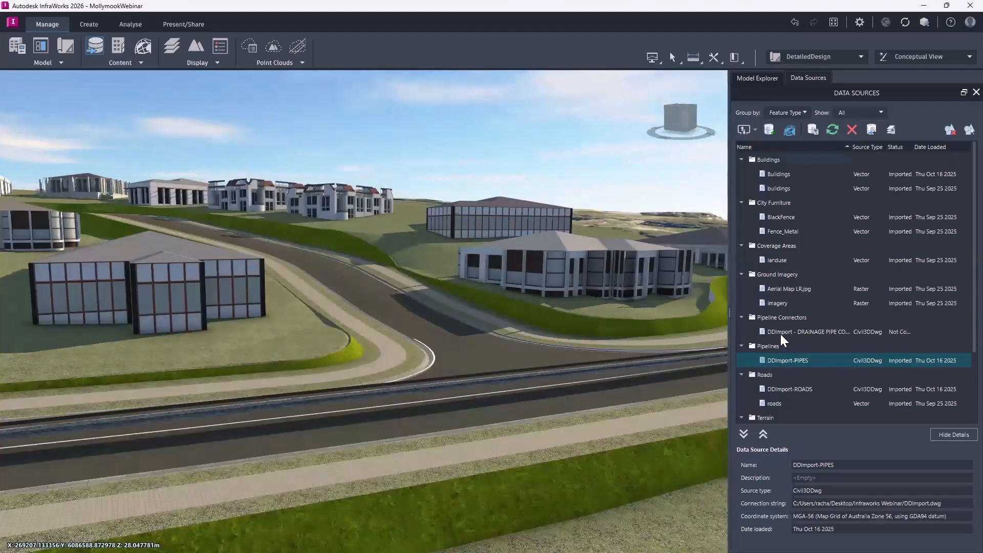
Configure the DDImport - DRAINAGE PIPE CONNECTOR source with coordinate system MGA-56 and manhole type Rectangular Access Structure M01.
{"action": "left_click", "coordinate": [804, 332]}
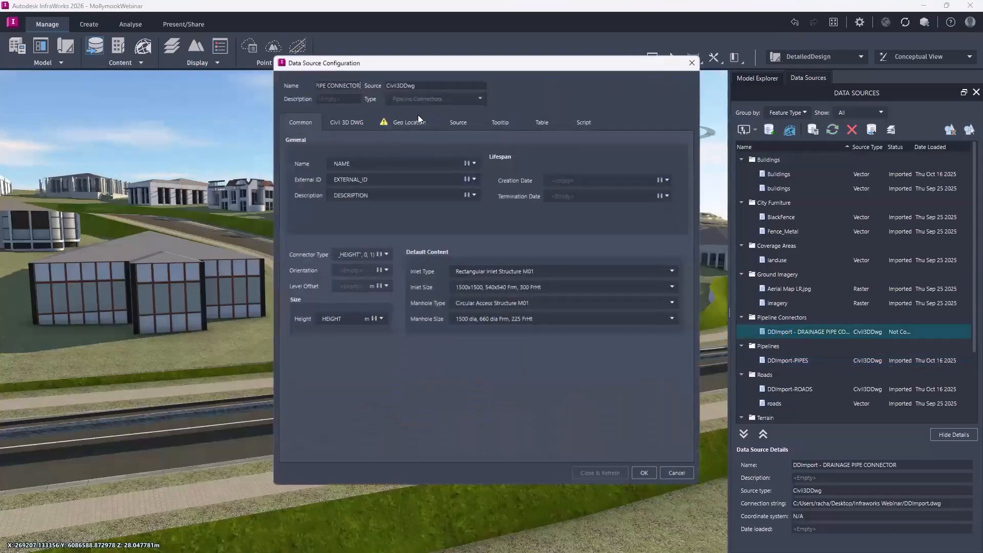
{"action": "left_click", "coordinate": [409, 122]}
{"action": "left_click", "coordinate": [686, 140]}
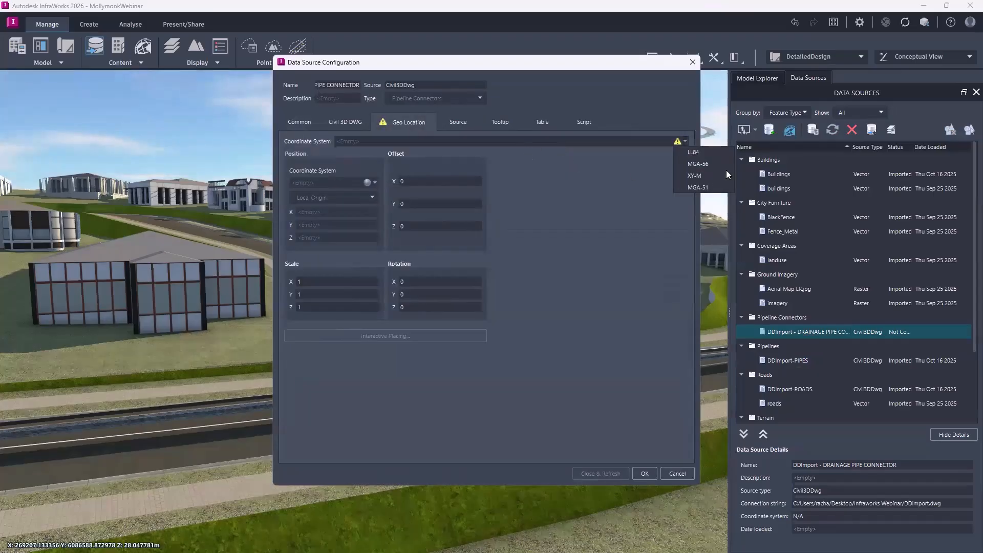
{"action": "left_click", "coordinate": [704, 165]}
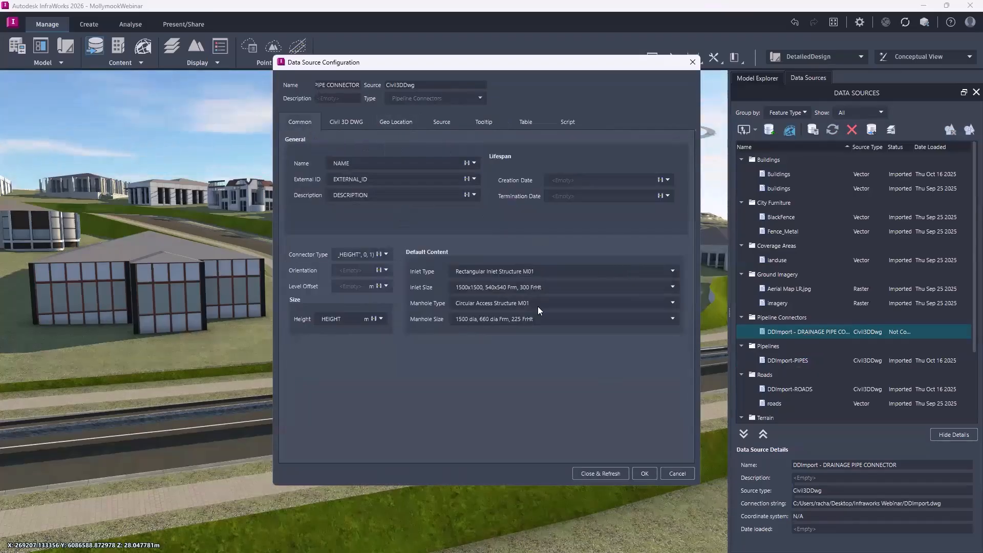
{"action": "left_click", "coordinate": [671, 303]}
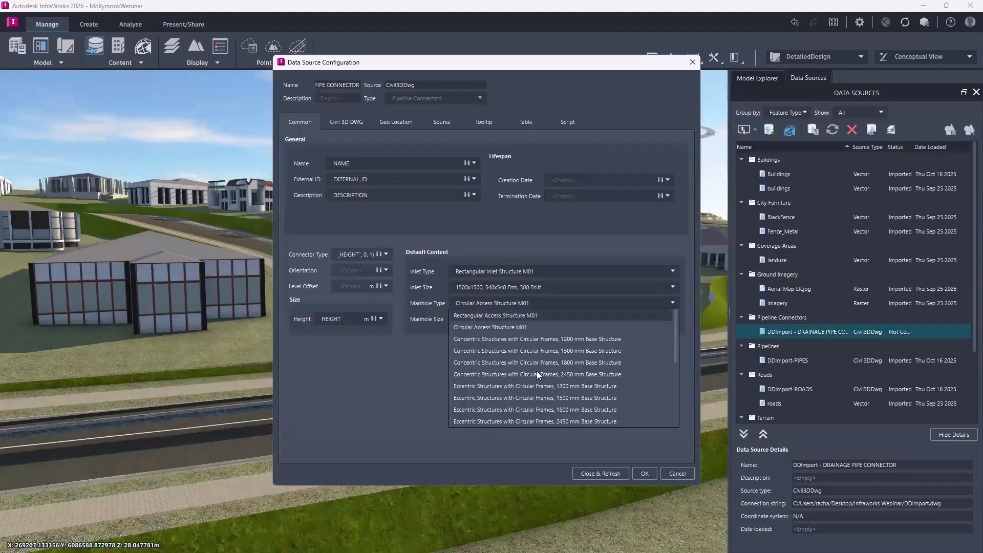
{"action": "left_click", "coordinate": [529, 316]}
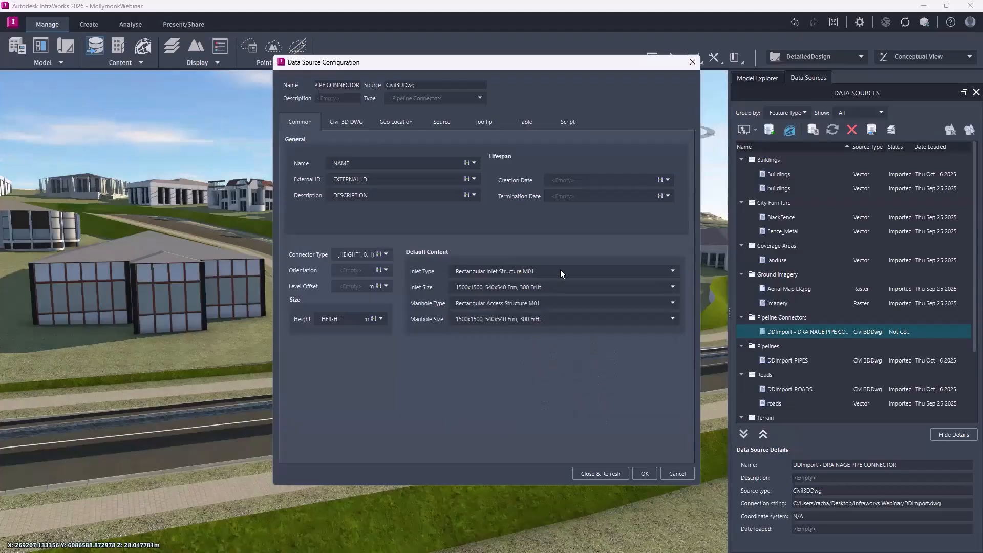
Review the Civil 3D drainage connectors selected for import, keep them all included, and refresh the connector data source.
{"action": "left_click", "coordinate": [342, 123]}
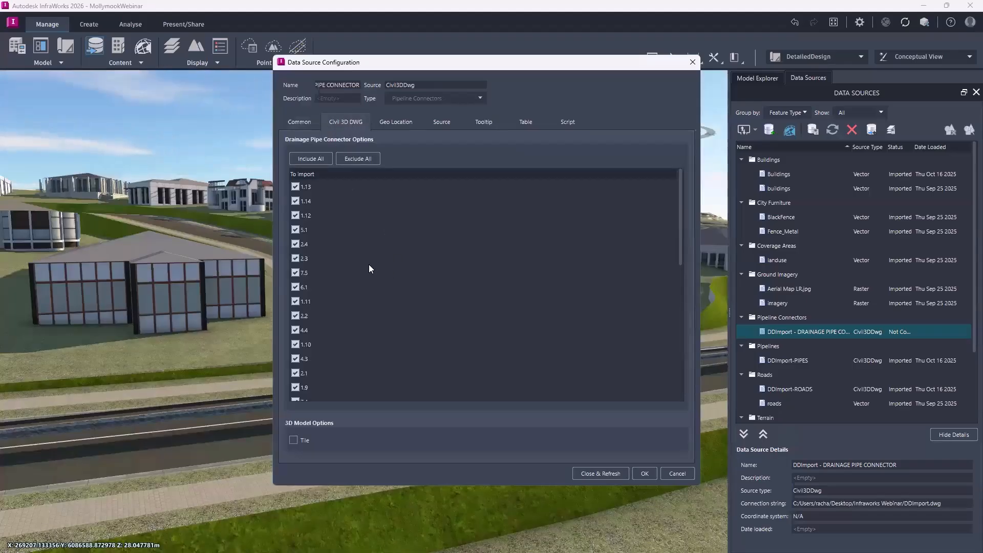
{"action": "scroll", "coordinate": [370, 280], "scroll_direction": "down", "scroll_amount": 5}
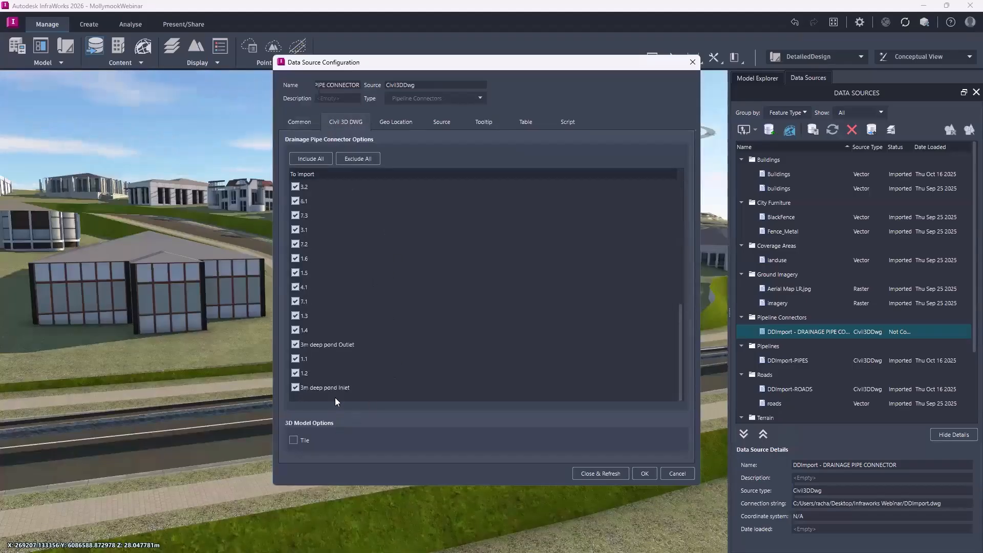
{"action": "scroll", "coordinate": [381, 286], "scroll_direction": "up", "scroll_amount": 5}
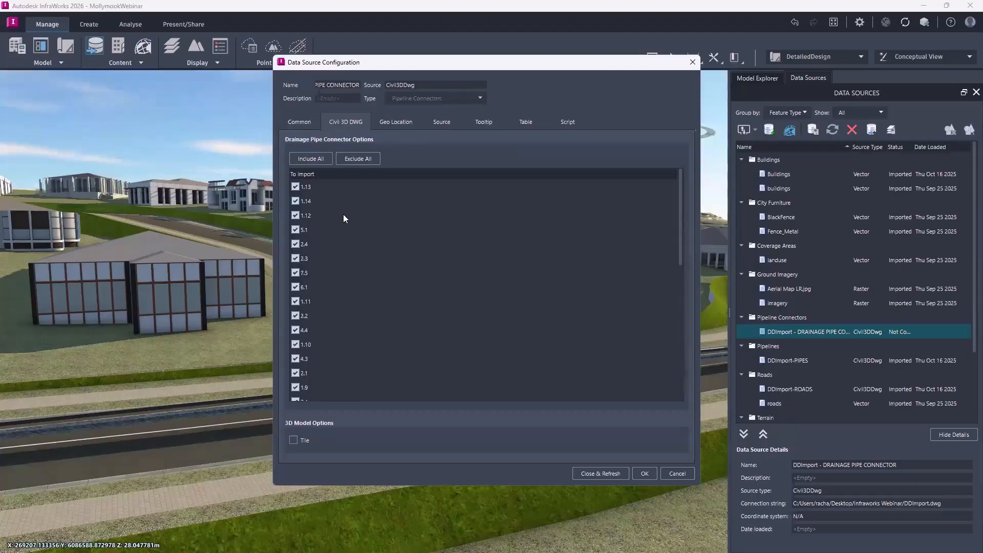
{"action": "scroll", "coordinate": [338, 225], "scroll_direction": "down", "scroll_amount": 5}
{"action": "scroll", "coordinate": [371, 287], "scroll_direction": "up", "scroll_amount": 5}
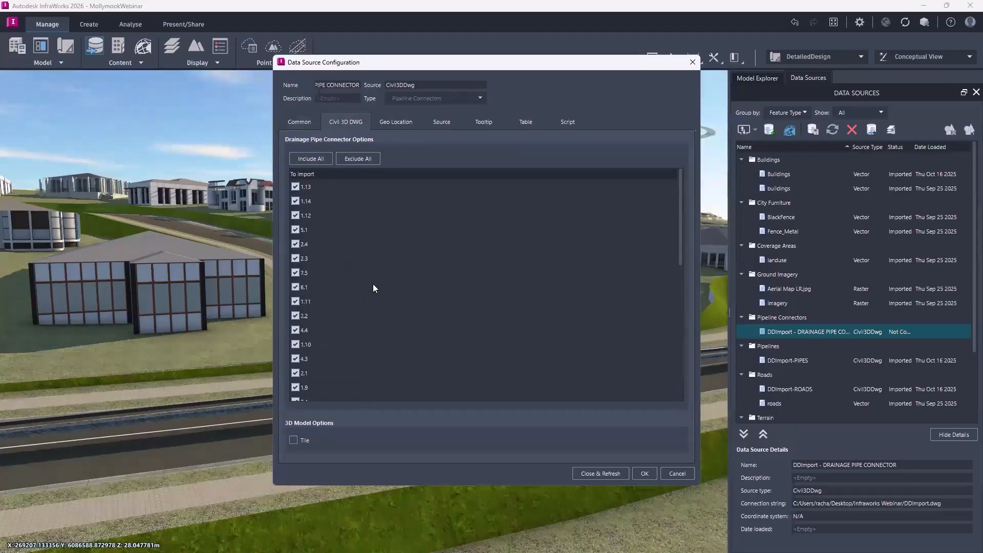
{"action": "left_click", "coordinate": [610, 472]}
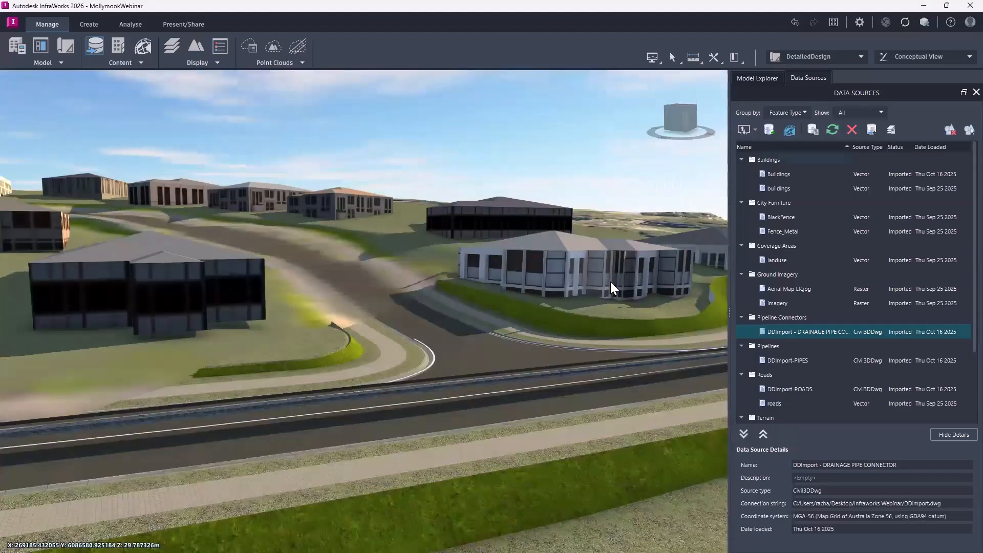
Look over the regenerating model from the junction across to the road bend near the dark-roofed house.
{"action": "scroll", "coordinate": [610, 282], "scroll_direction": "down", "scroll_amount": 1}
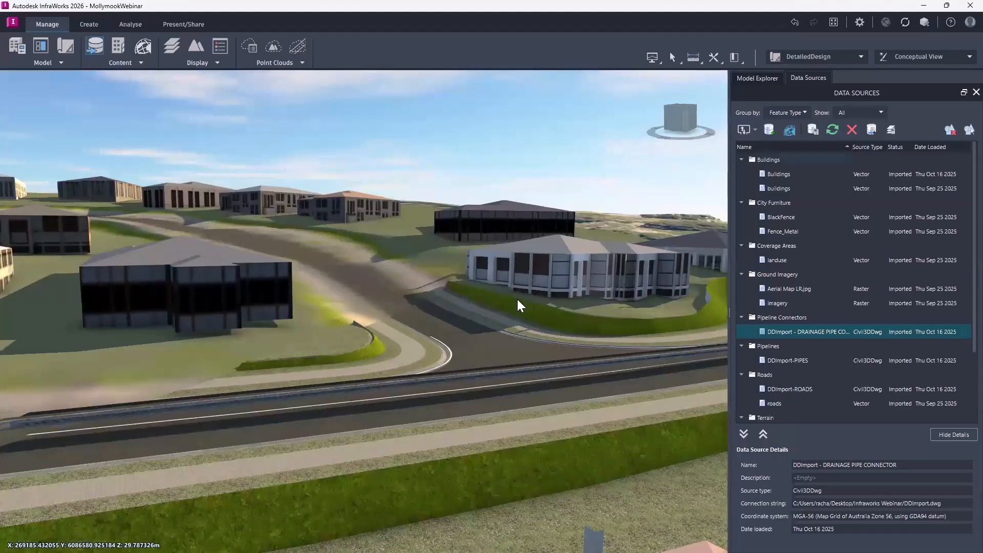
{"action": "scroll", "coordinate": [505, 332], "scroll_direction": "up", "scroll_amount": 1}
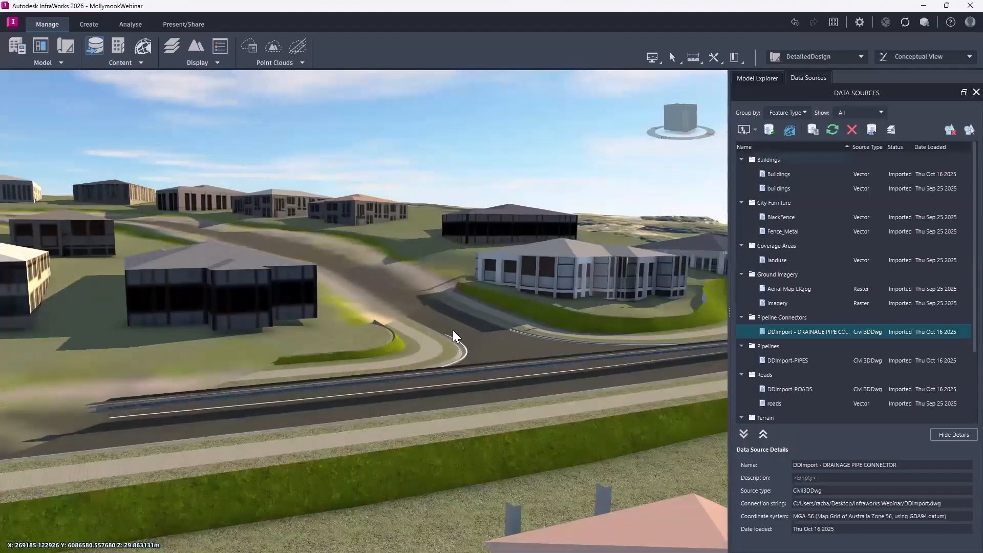
{"action": "scroll", "coordinate": [461, 313], "scroll_direction": "up", "scroll_amount": 1}
{"action": "scroll", "coordinate": [473, 330], "scroll_direction": "down", "scroll_amount": 2}
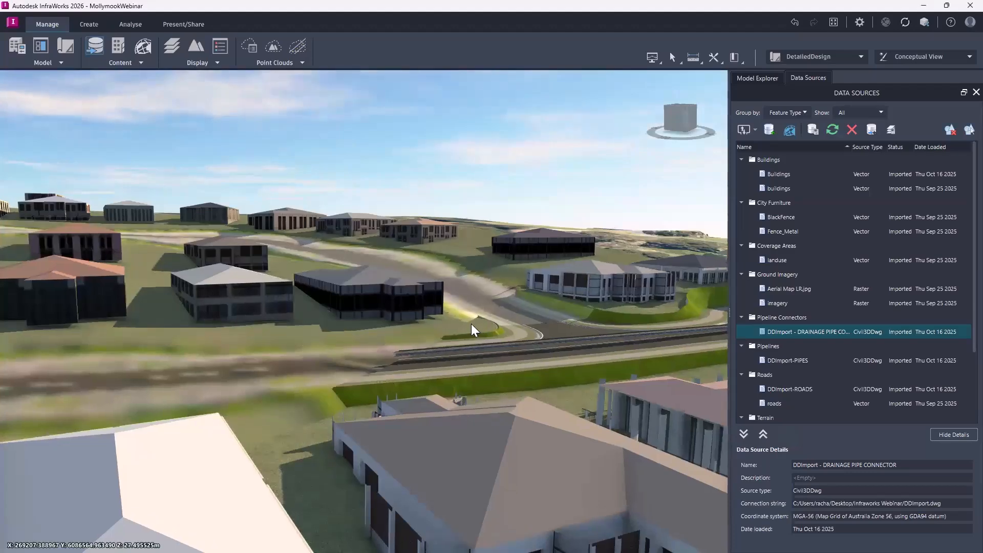
{"action": "scroll", "coordinate": [471, 323], "scroll_direction": "up", "scroll_amount": 1}
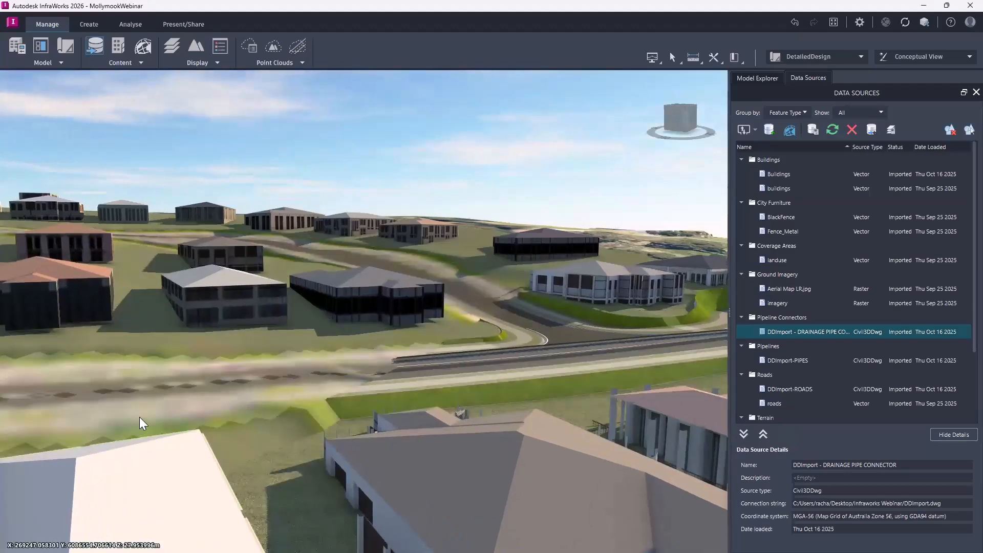
{"action": "scroll", "coordinate": [83, 434], "scroll_direction": "up", "scroll_amount": 1}
{"action": "left_click_drag", "start_coordinate": [72, 414], "coordinate": [465, 422]}
Inspect the imported drainage pits along both kerbs at the road bend beside the dark-roofed house.
{"action": "scroll", "coordinate": [465, 422], "scroll_direction": "up", "scroll_amount": 8}
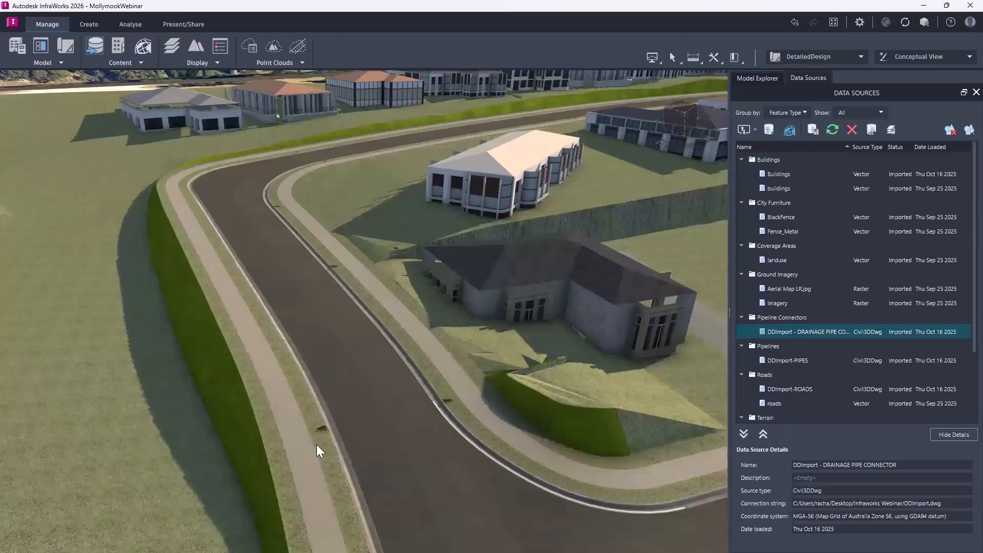
{"action": "scroll", "coordinate": [328, 452], "scroll_direction": "up", "scroll_amount": 3}
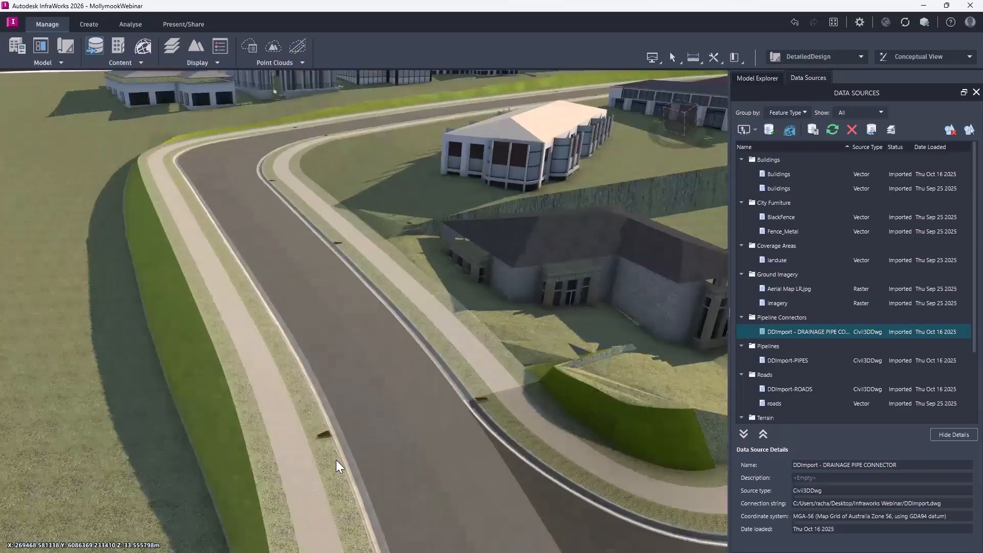
{"action": "scroll", "coordinate": [335, 459], "scroll_direction": "up", "scroll_amount": 2}
{"action": "scroll", "coordinate": [597, 390], "scroll_direction": "up", "scroll_amount": 2}
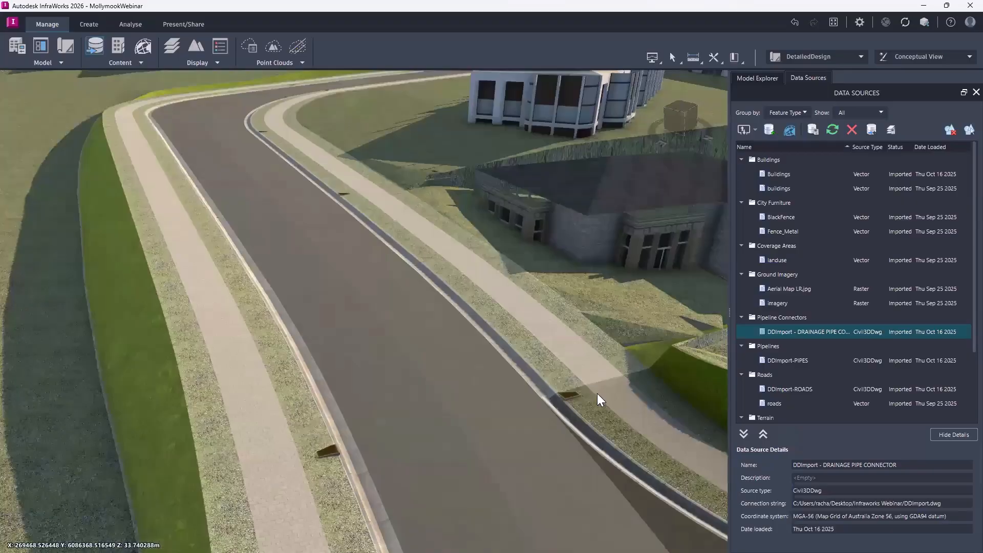
{"action": "scroll", "coordinate": [597, 393], "scroll_direction": "down", "scroll_amount": 1}
{"action": "scroll", "coordinate": [480, 416], "scroll_direction": "up", "scroll_amount": 1}
{"action": "scroll", "coordinate": [492, 458], "scroll_direction": "down", "scroll_amount": 1}
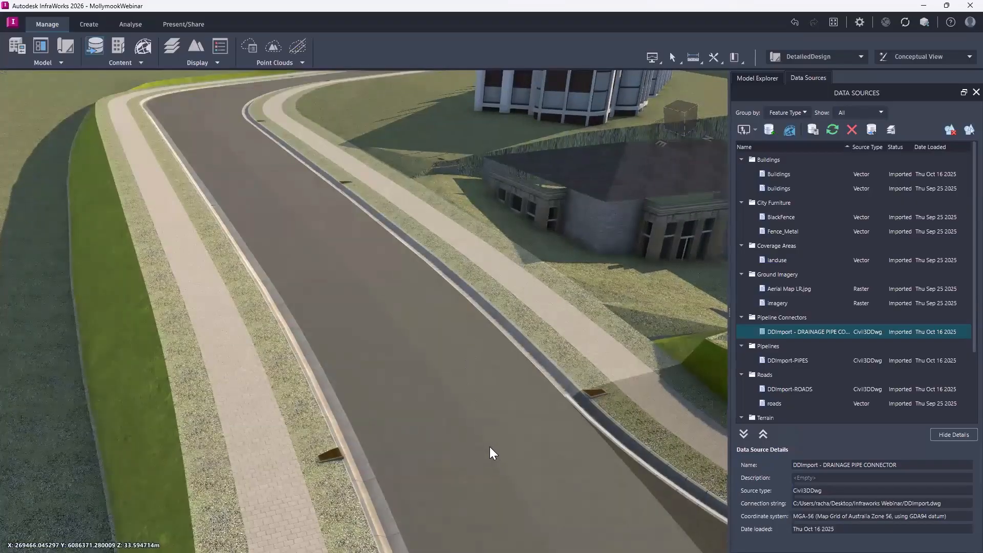
{"action": "scroll", "coordinate": [490, 421], "scroll_direction": "down", "scroll_amount": 4}
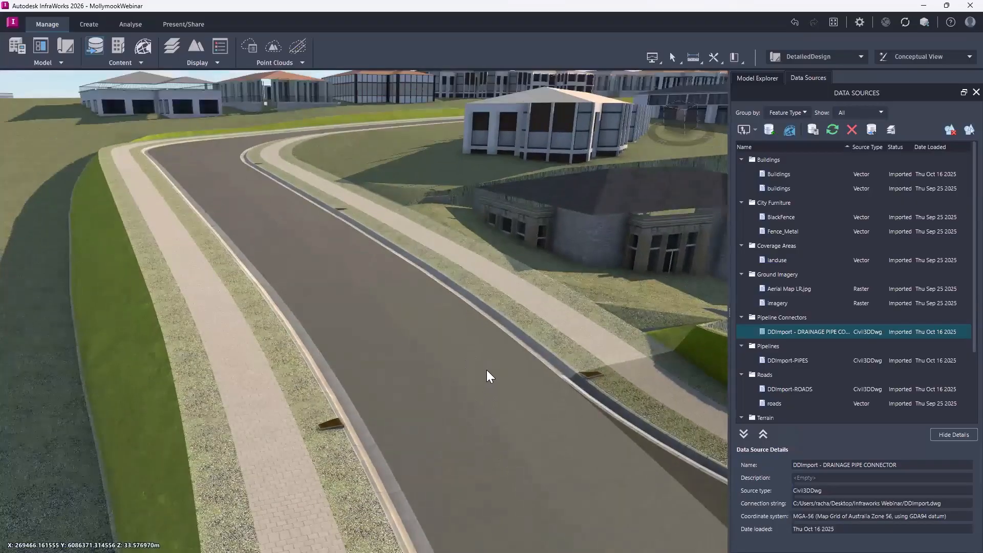
Examine the drainage pits and connecting pipes from beneath the road, and return to the view above the bend.
{"action": "left_click_drag", "start_coordinate": [553, 366], "coordinate": [479, 395]}
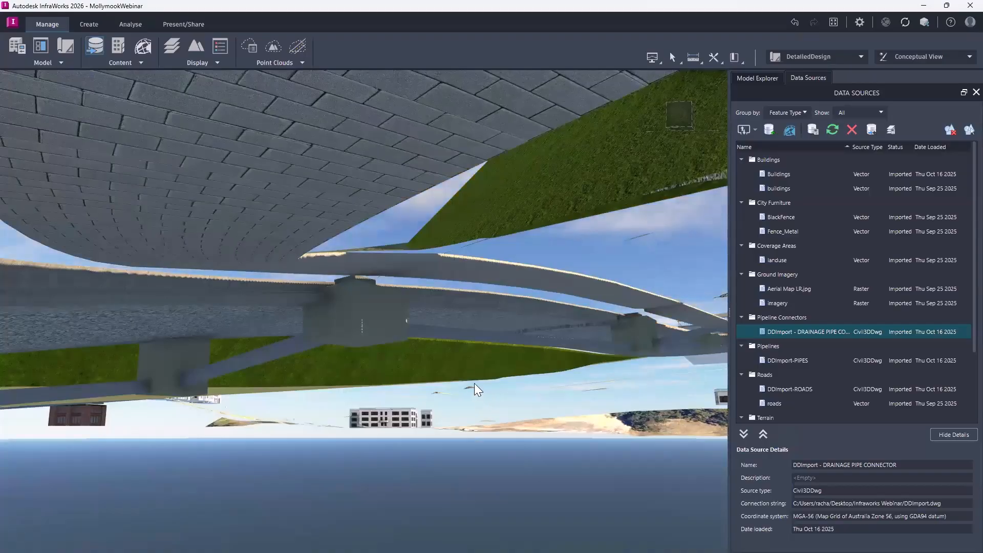
{"action": "left_click_drag", "start_coordinate": [474, 383], "coordinate": [501, 352]}
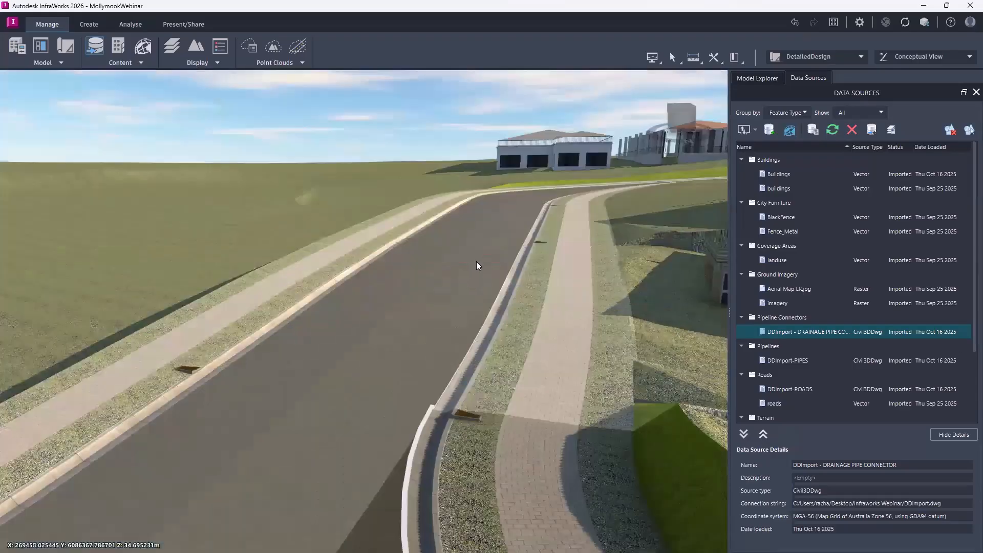
{"action": "left_click_drag", "start_coordinate": [476, 261], "coordinate": [430, 292]}
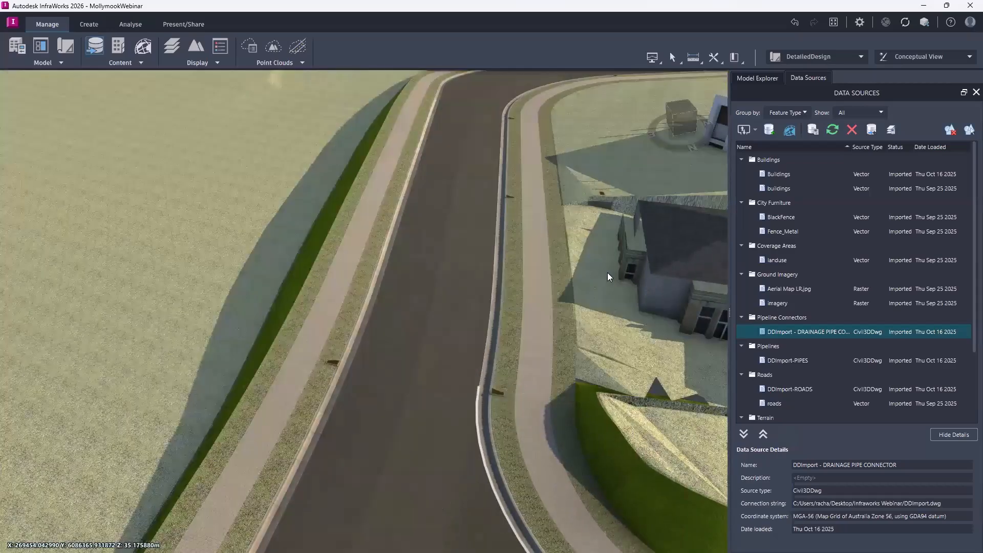
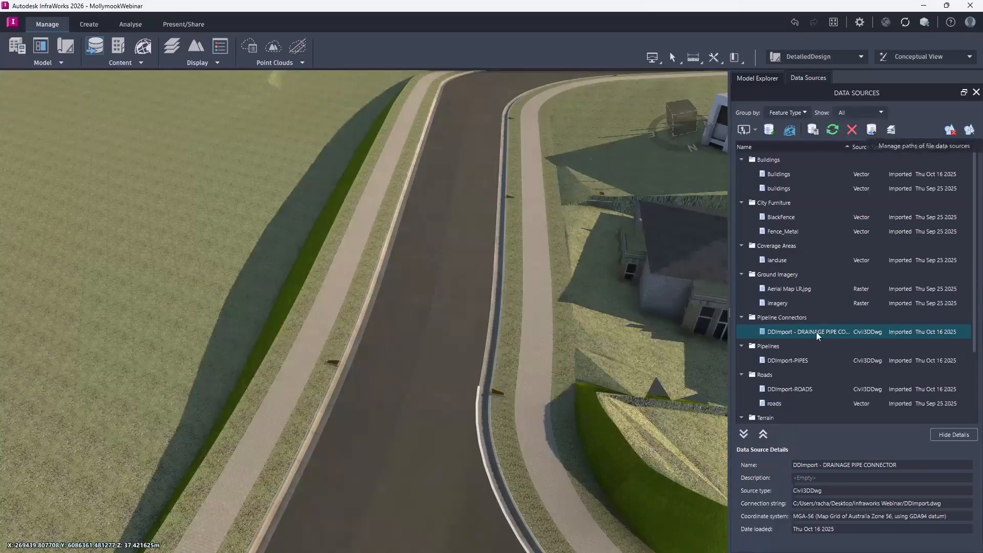
Check the update options available for the drainage pipe connector data source, and close the data source list.
{"action": "right_click", "coordinate": [803, 333]}
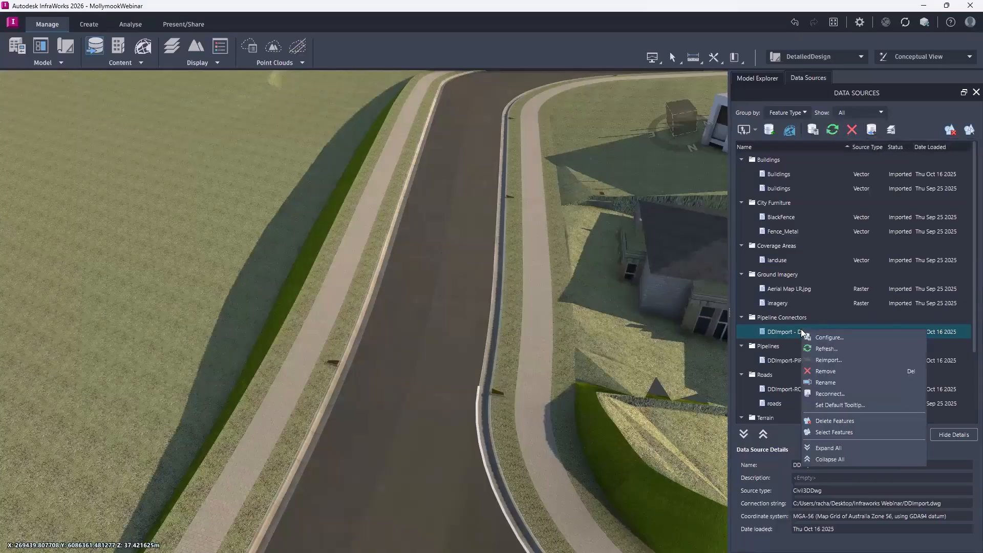
{"action": "left_click", "coordinate": [839, 360]}
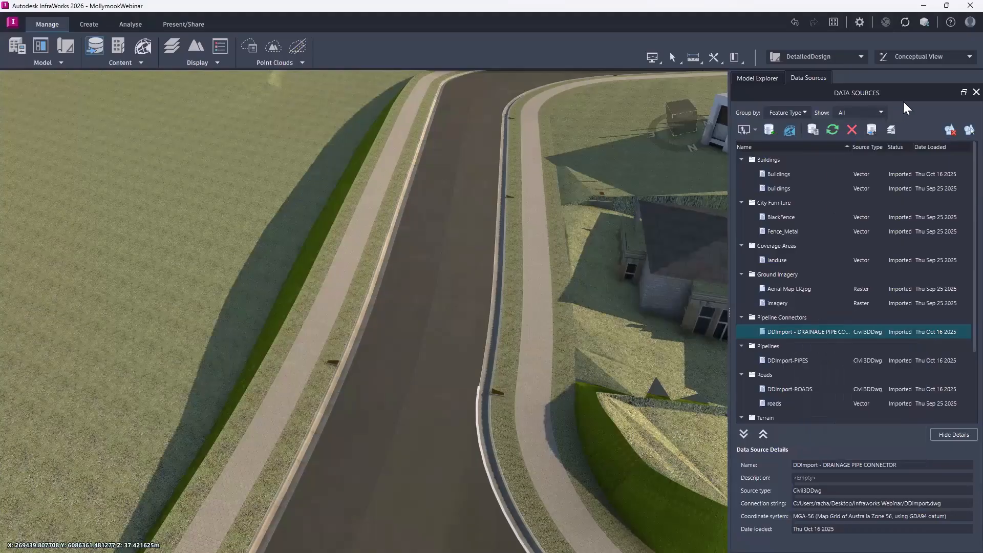
{"action": "left_click", "coordinate": [959, 91]}
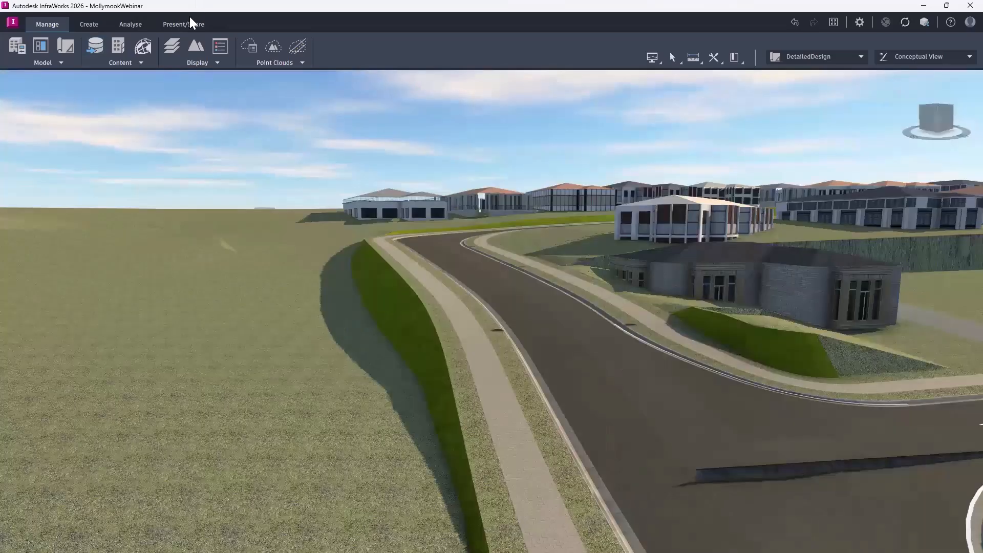
Review the camera snapshot's file name and resolution options, and close them without saving an image.
{"action": "left_click", "coordinate": [167, 24]}
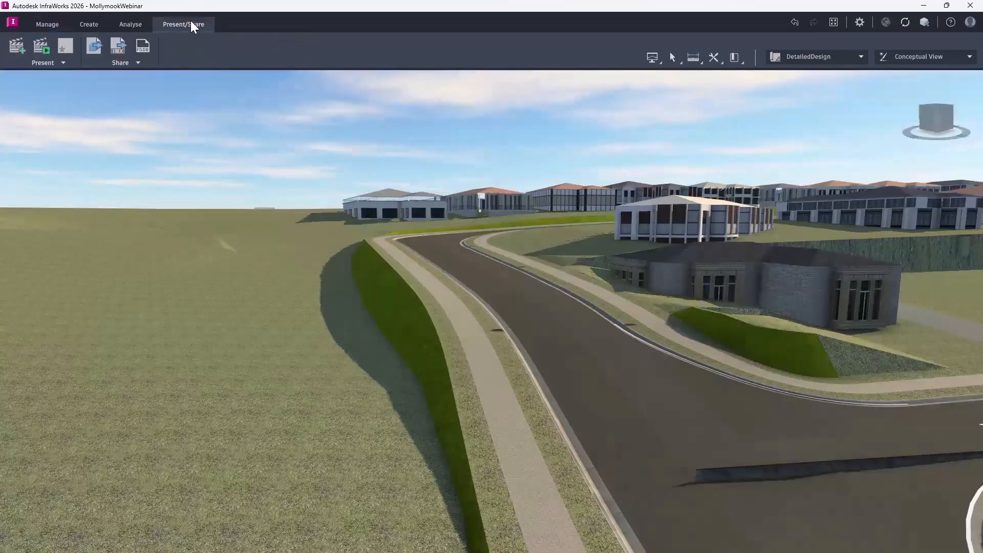
{"action": "left_click", "coordinate": [63, 63]}
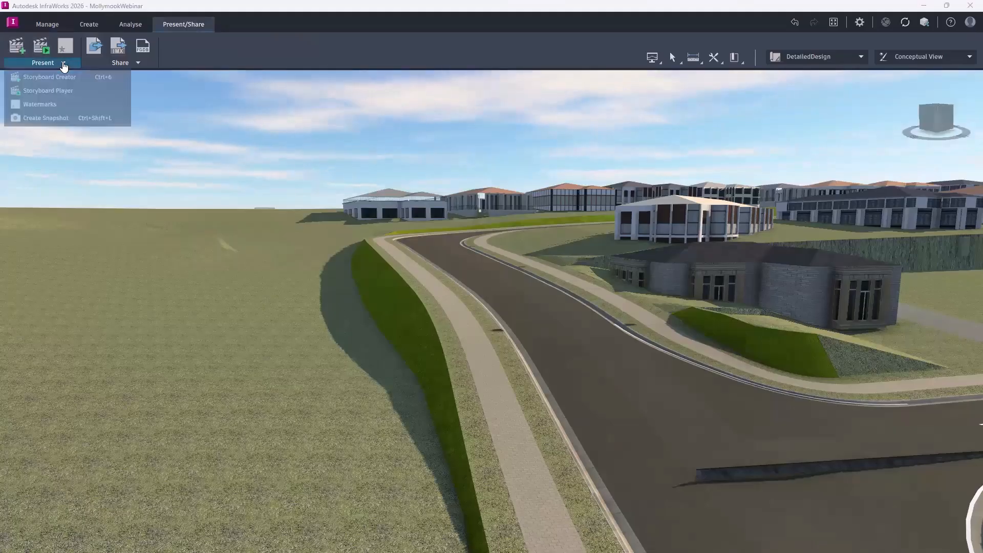
{"action": "left_click", "coordinate": [46, 120]}
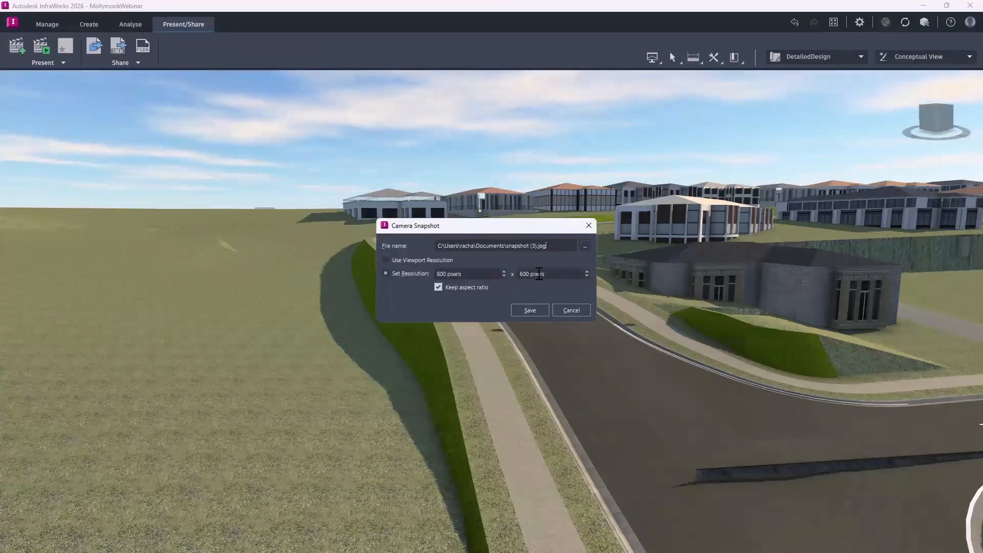
{"action": "left_click", "coordinate": [570, 310]}
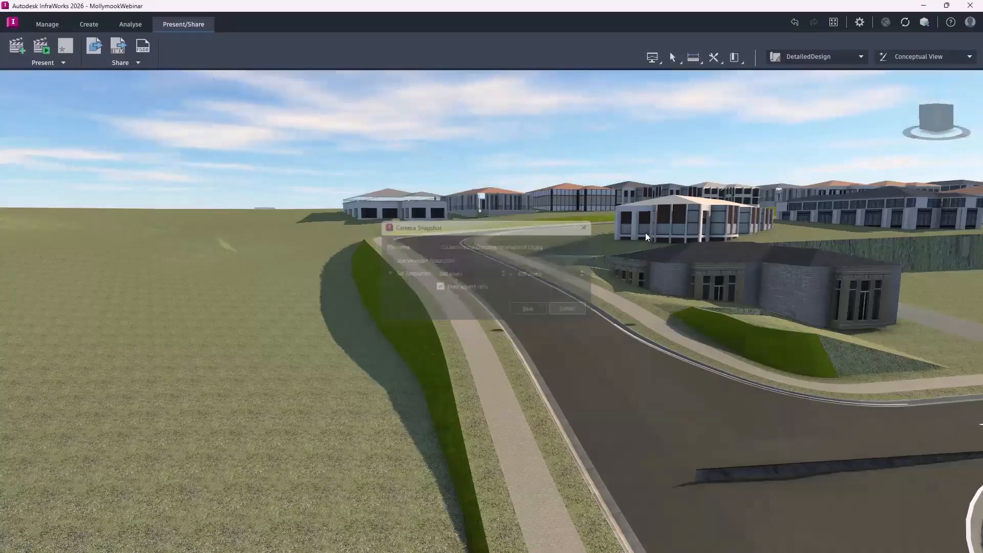
Open the Storyboard Creator and delete the existing camera path from the timeline.
{"action": "left_click", "coordinate": [17, 47]}
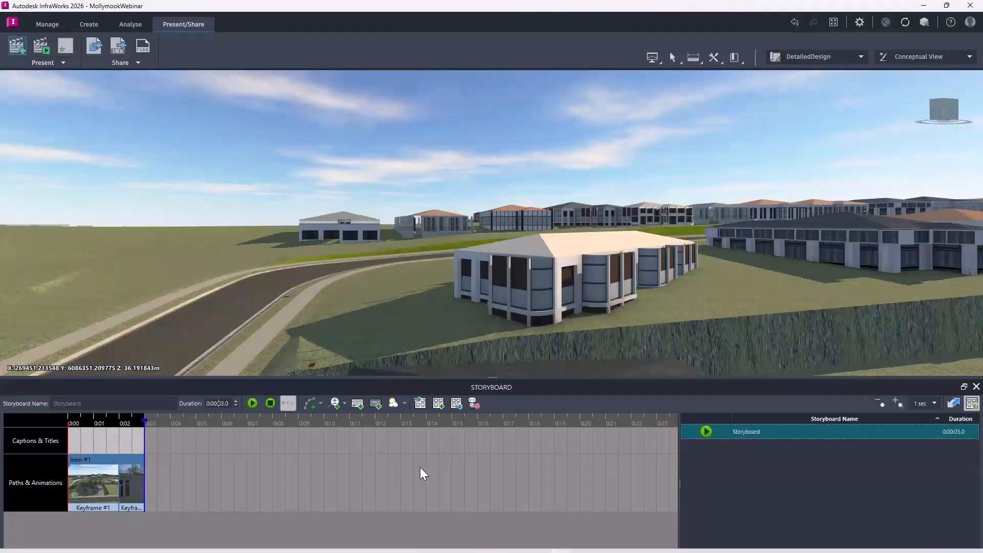
{"action": "left_click", "coordinate": [117, 461]}
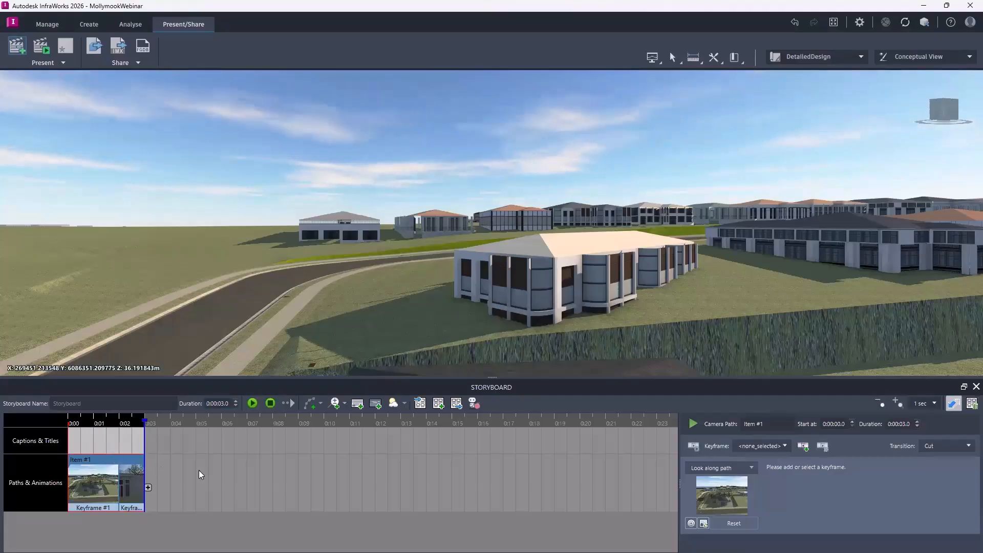
{"action": "key", "text": "Delete"}
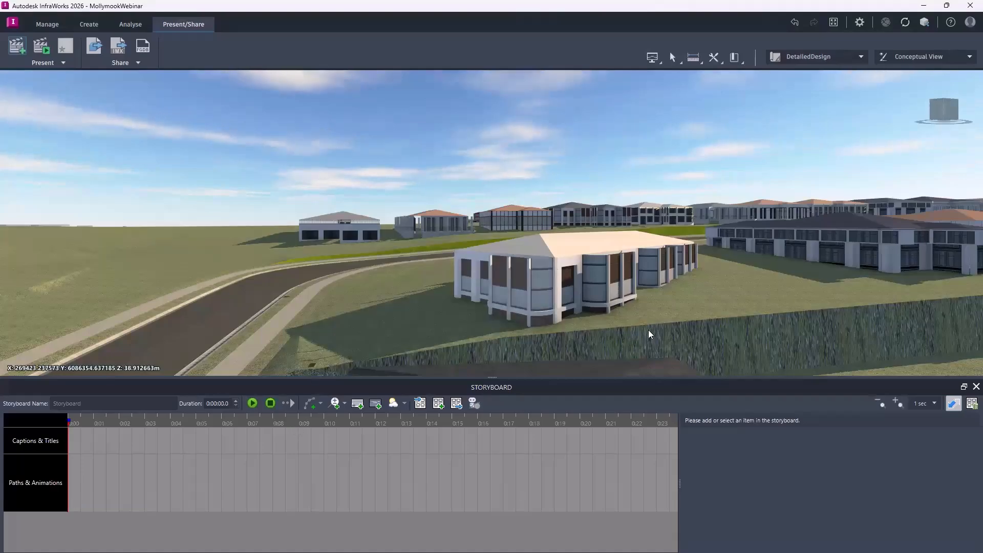
Add a new camera path animation whose first keyframe is a top-down view of the whole subdivision.
{"action": "scroll", "coordinate": [714, 310], "scroll_direction": "down", "scroll_amount": 2}
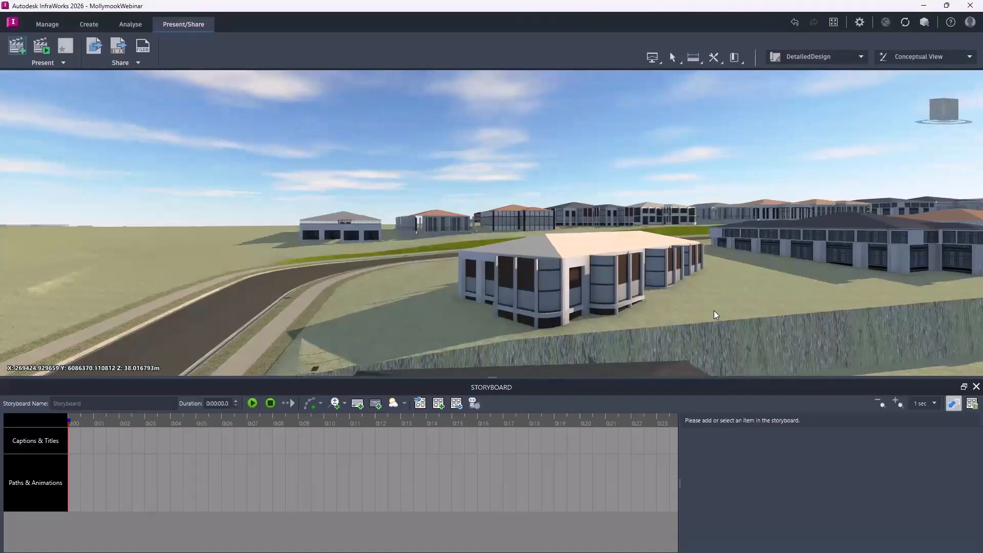
{"action": "scroll", "coordinate": [704, 316], "scroll_direction": "up", "scroll_amount": 5}
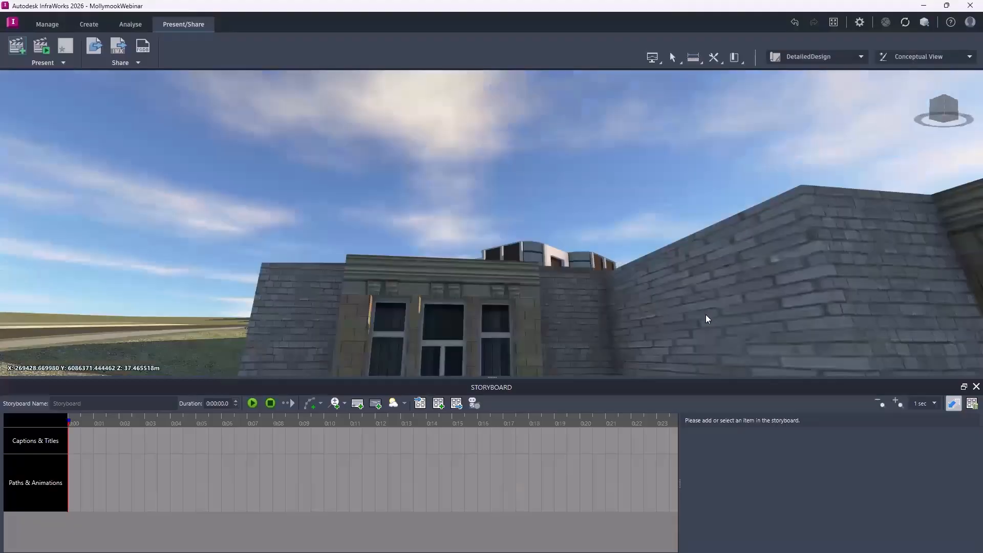
{"action": "scroll", "coordinate": [652, 282], "scroll_direction": "down", "scroll_amount": 7}
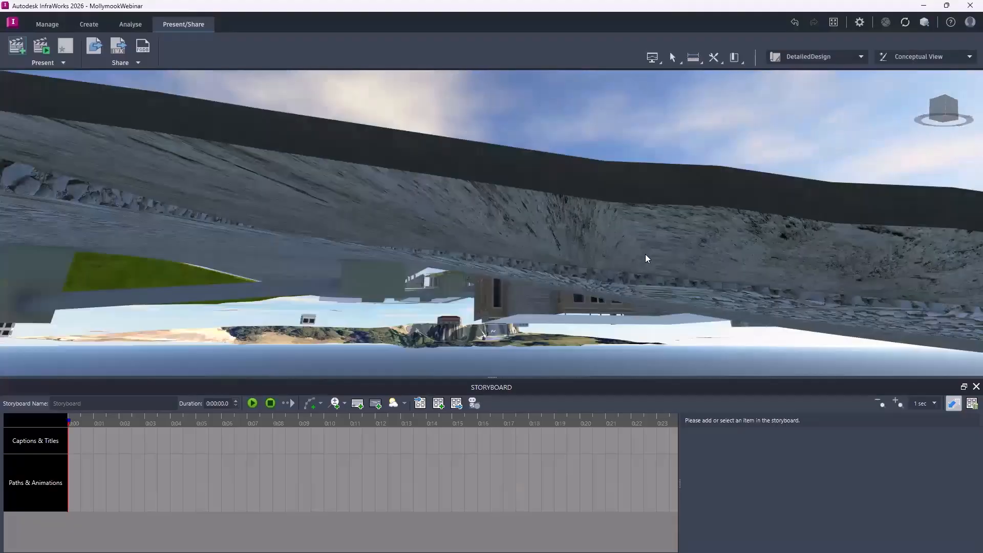
{"action": "scroll", "coordinate": [619, 262], "scroll_direction": "up", "scroll_amount": 6}
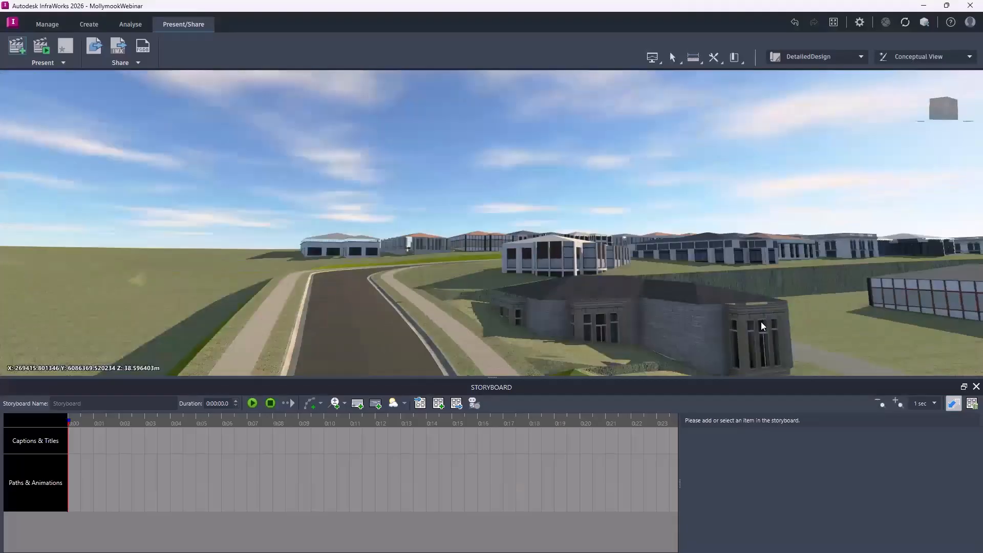
{"action": "mouse_move", "coordinate": [759, 320]}
{"action": "left_mouse_down"}
{"action": "mouse_move", "coordinate": [747, 310]}
{"action": "mouse_move", "coordinate": [758, 326]}
{"action": "left_mouse_up"}
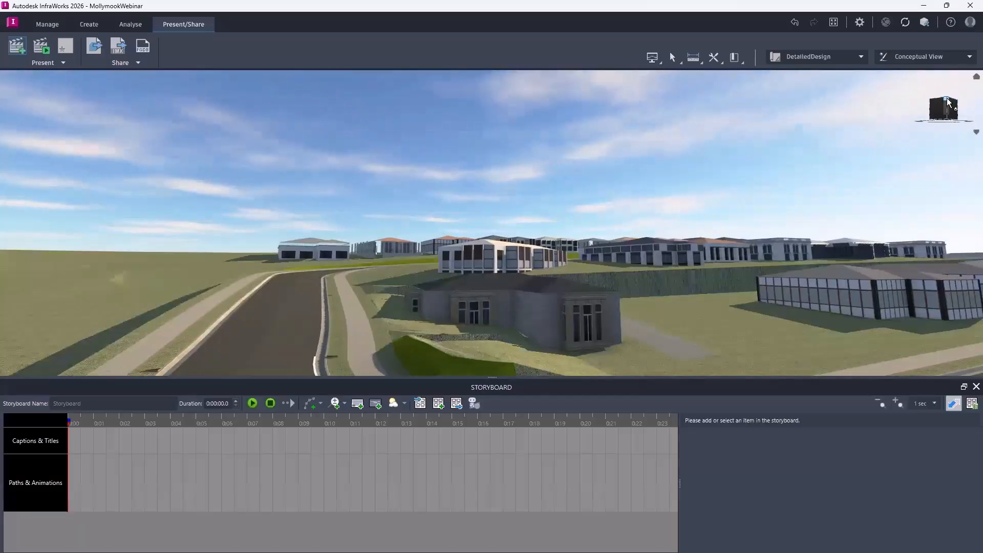
{"action": "left_click_drag", "start_coordinate": [947, 96], "coordinate": [945, 117]}
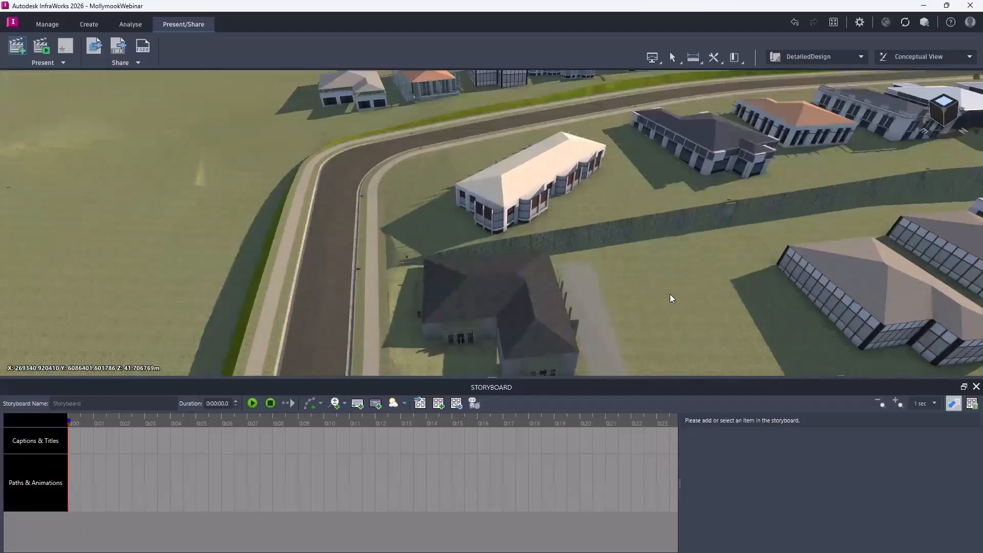
{"action": "left_click_drag", "start_coordinate": [670, 273], "coordinate": [667, 255]}
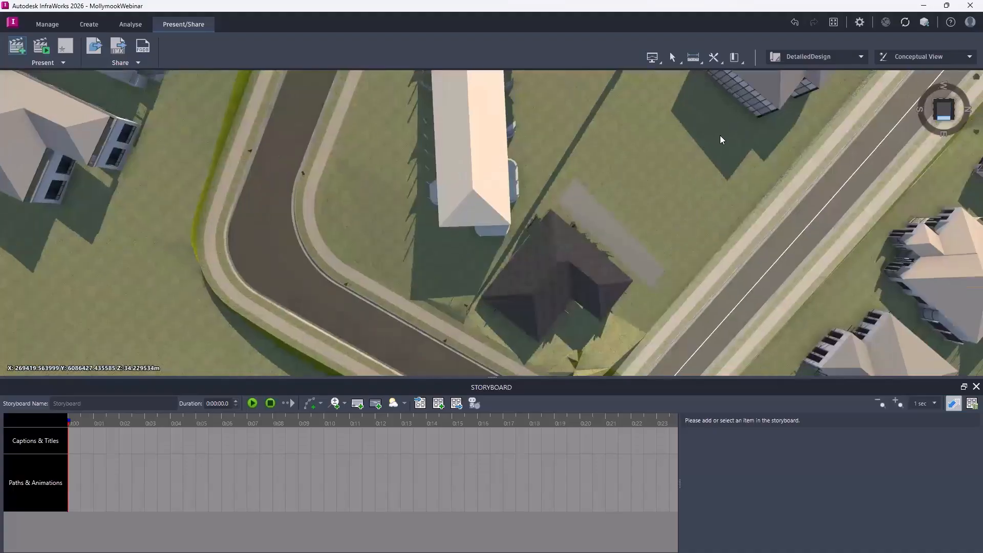
{"action": "scroll", "coordinate": [580, 298], "scroll_direction": "down", "scroll_amount": 3}
{"action": "scroll", "coordinate": [612, 262], "scroll_direction": "down", "scroll_amount": 3}
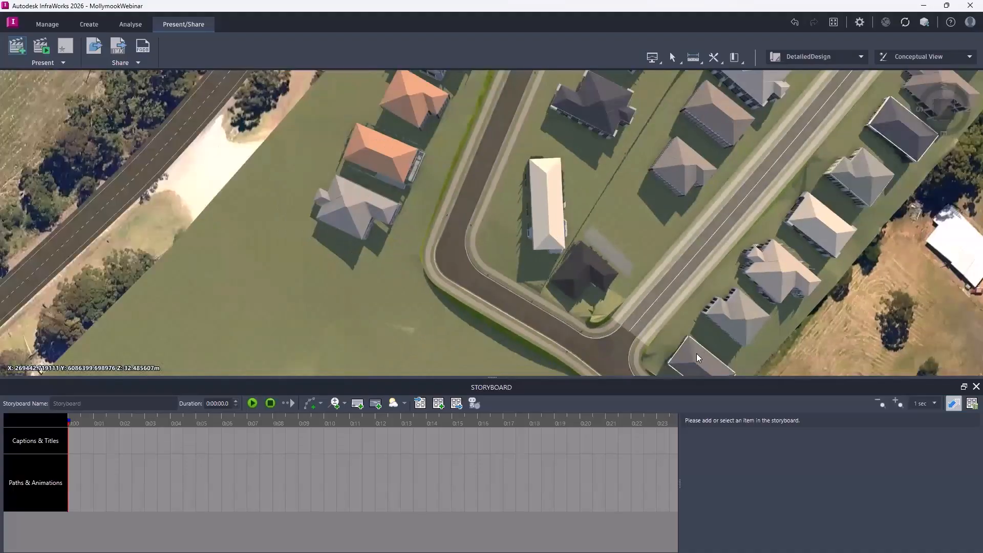
{"action": "scroll", "coordinate": [701, 352], "scroll_direction": "down", "scroll_amount": 3}
{"action": "scroll", "coordinate": [700, 352], "scroll_direction": "down", "scroll_amount": 2}
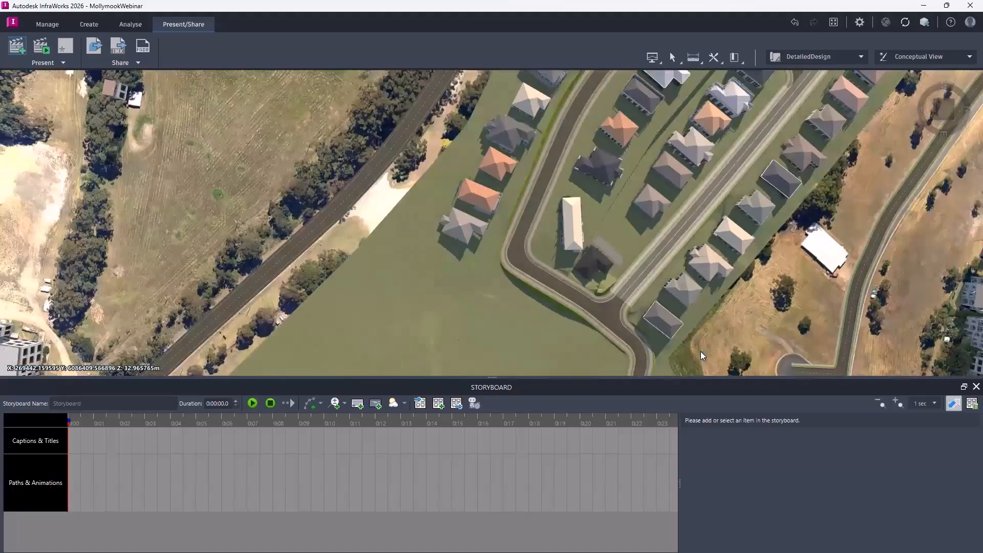
{"action": "scroll", "coordinate": [700, 351], "scroll_direction": "down", "scroll_amount": 5}
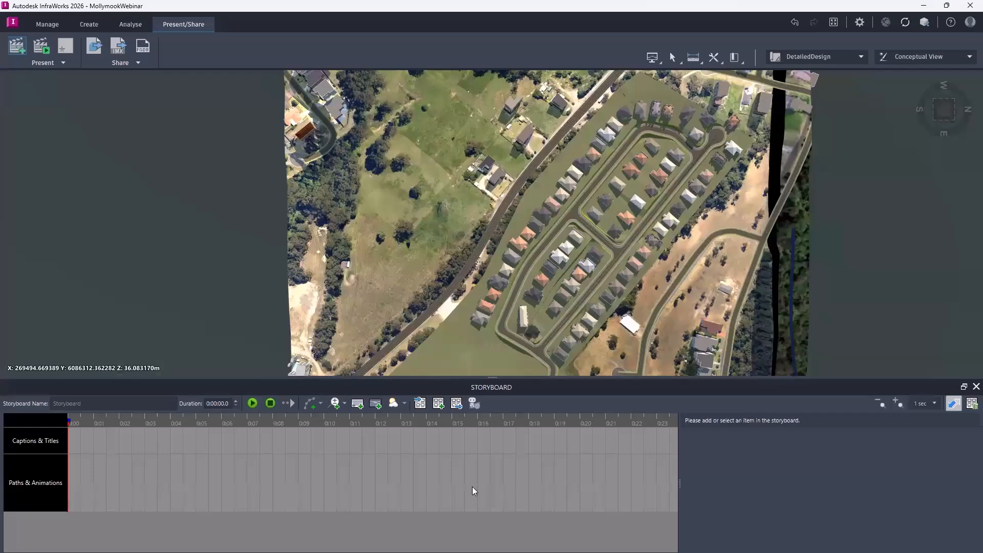
{"action": "left_click", "coordinate": [312, 404]}
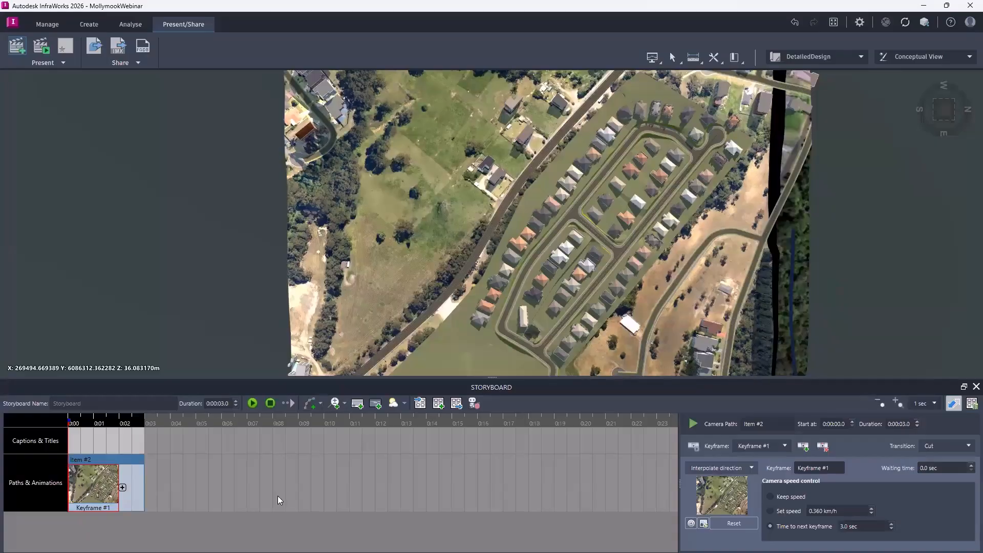
Add a second keyframe with a near-ground view of the junction near the dark-roofed house, and play the camera path.
{"action": "scroll", "coordinate": [551, 354], "scroll_direction": "up", "scroll_amount": 3}
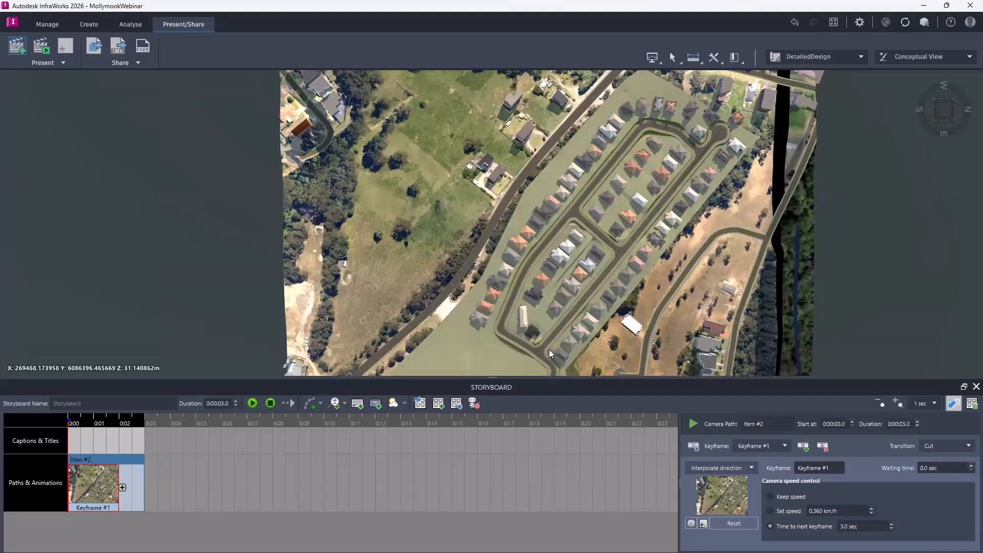
{"action": "scroll", "coordinate": [548, 312], "scroll_direction": "up", "scroll_amount": 3}
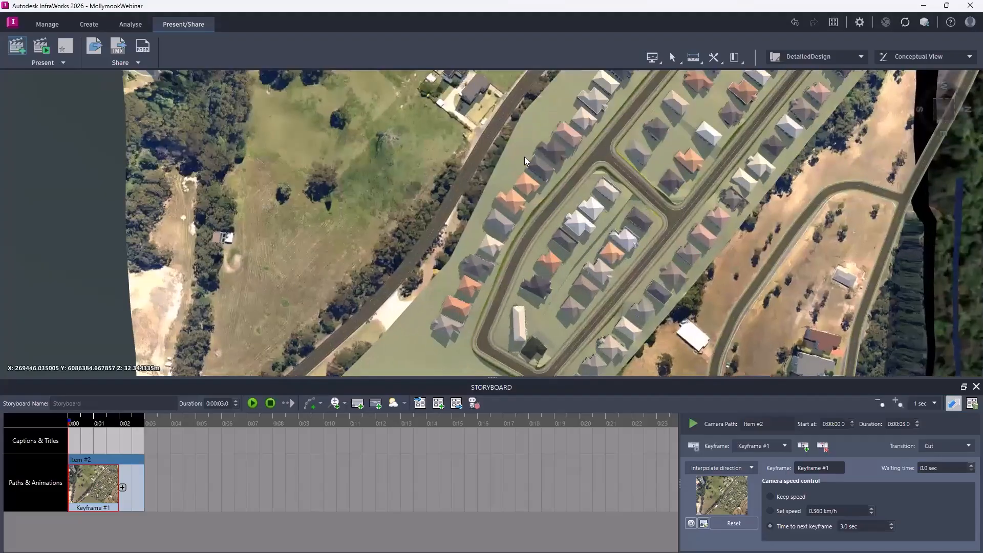
{"action": "scroll", "coordinate": [538, 309], "scroll_direction": "up", "scroll_amount": 3}
{"action": "scroll", "coordinate": [532, 176], "scroll_direction": "up", "scroll_amount": 4}
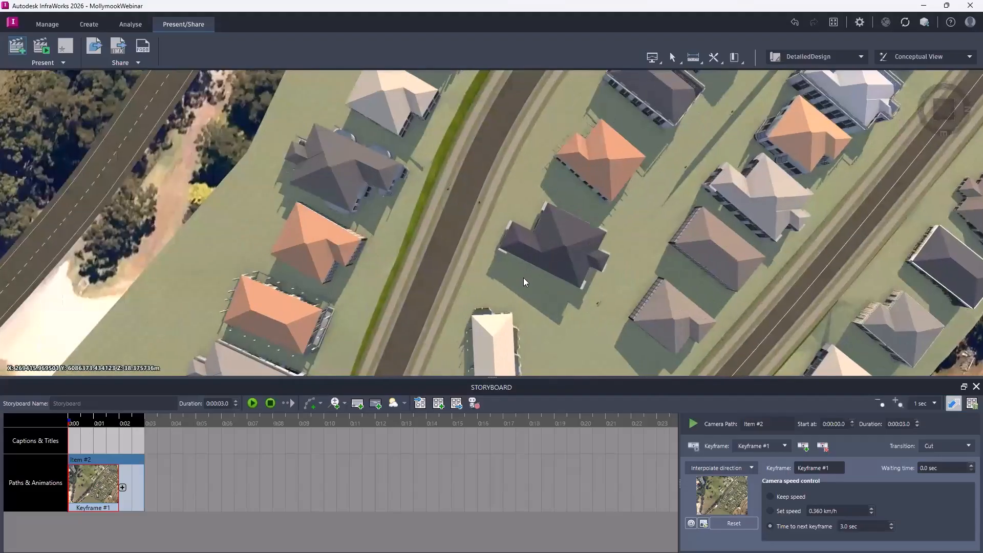
{"action": "mouse_move", "coordinate": [509, 308]}
{"action": "left_mouse_down"}
{"action": "mouse_move", "coordinate": [508, 291]}
{"action": "mouse_move", "coordinate": [498, 294]}
{"action": "left_mouse_up"}
{"action": "scroll", "coordinate": [495, 292], "scroll_direction": "up", "scroll_amount": 3}
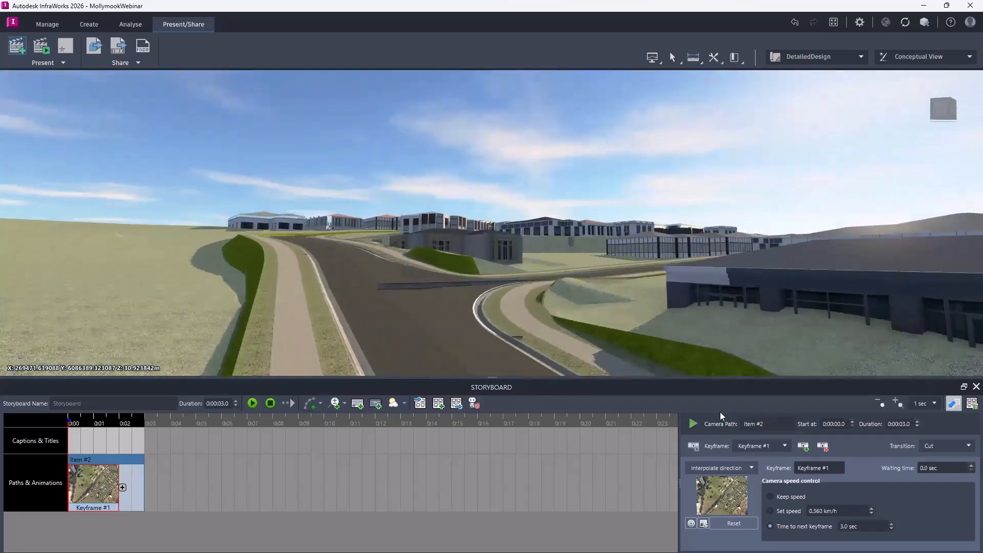
{"action": "left_click", "coordinate": [123, 488]}
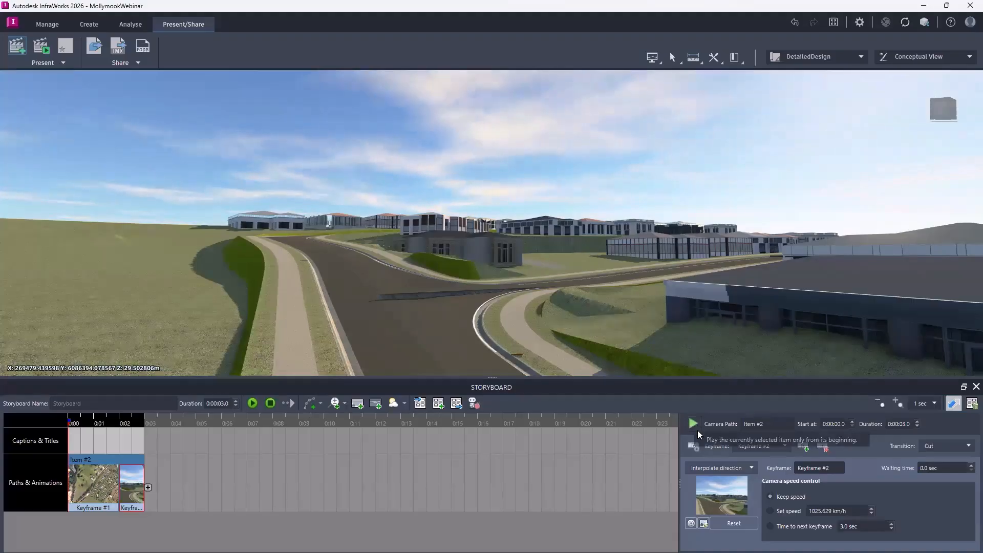
{"action": "left_click", "coordinate": [697, 427]}
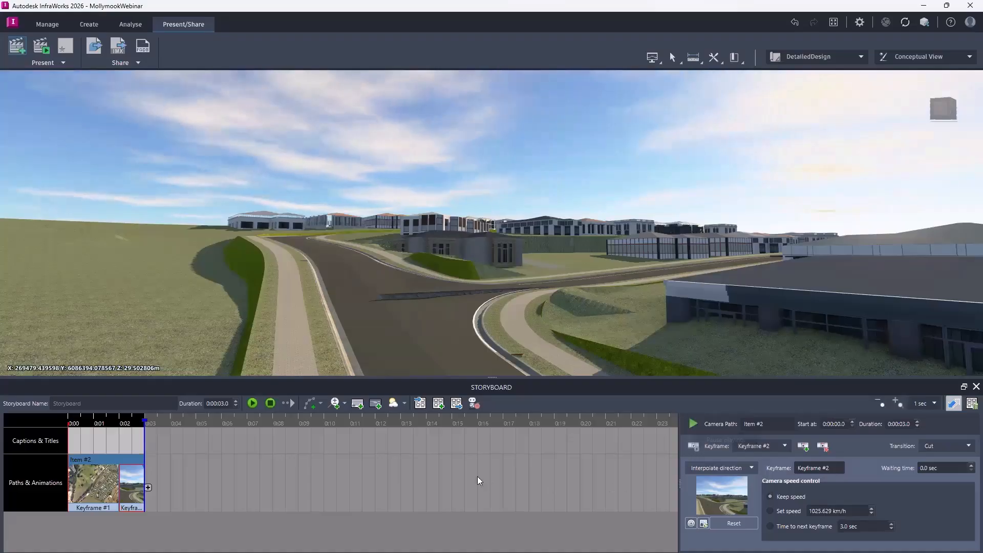
Add a still motion of the junction view after the camera path and set its duration to 1 second.
{"action": "left_click", "coordinate": [345, 405]}
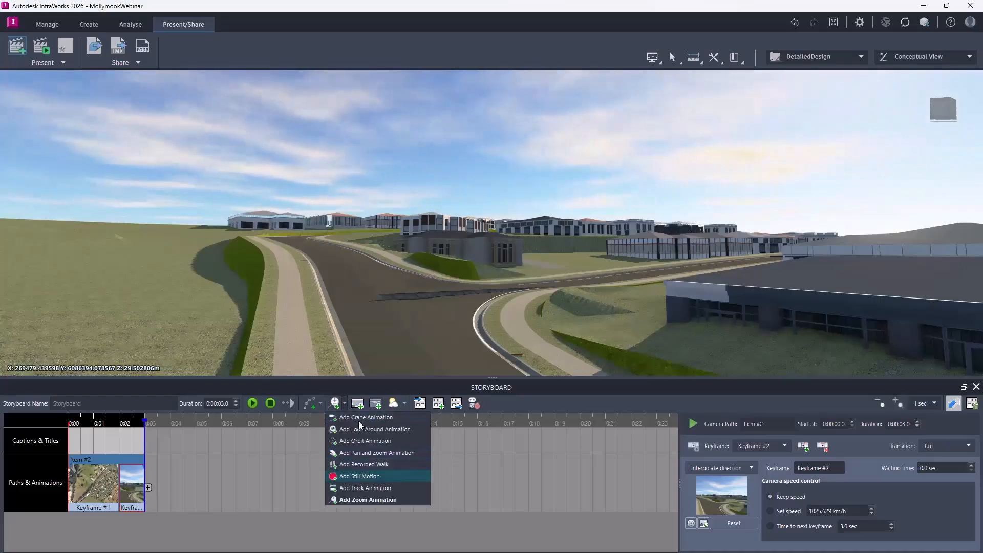
{"action": "left_click", "coordinate": [364, 479]}
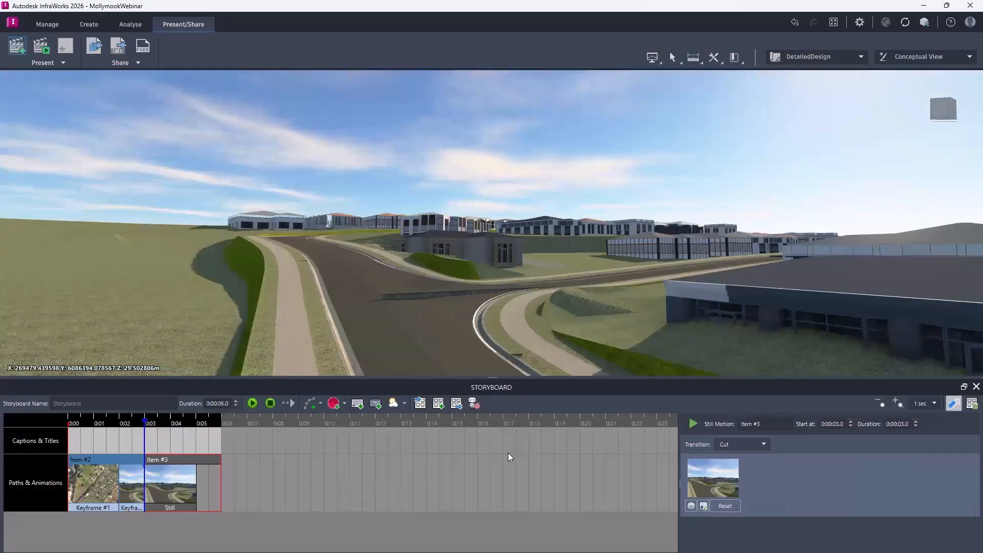
{"action": "left_click", "coordinate": [916, 426]}
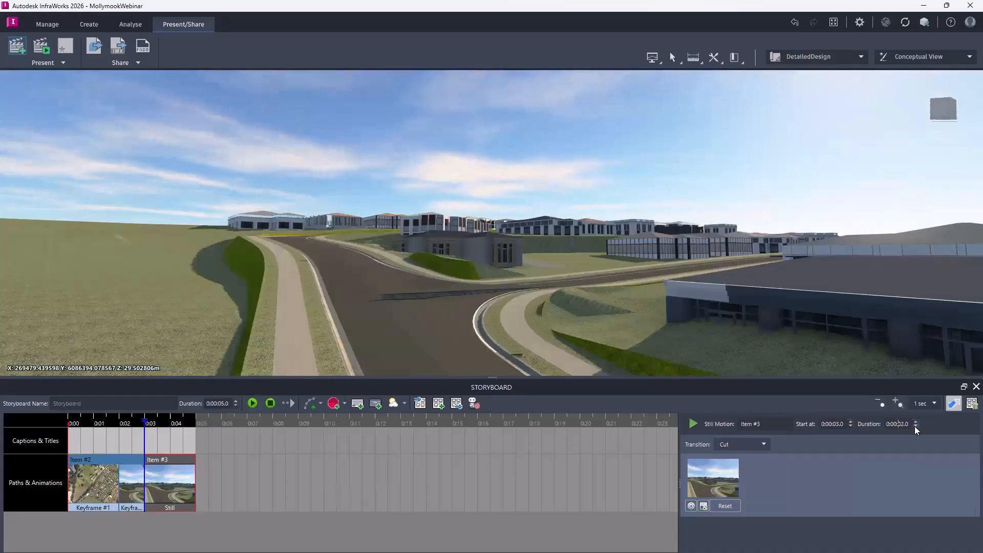
{"action": "left_click", "coordinate": [916, 427]}
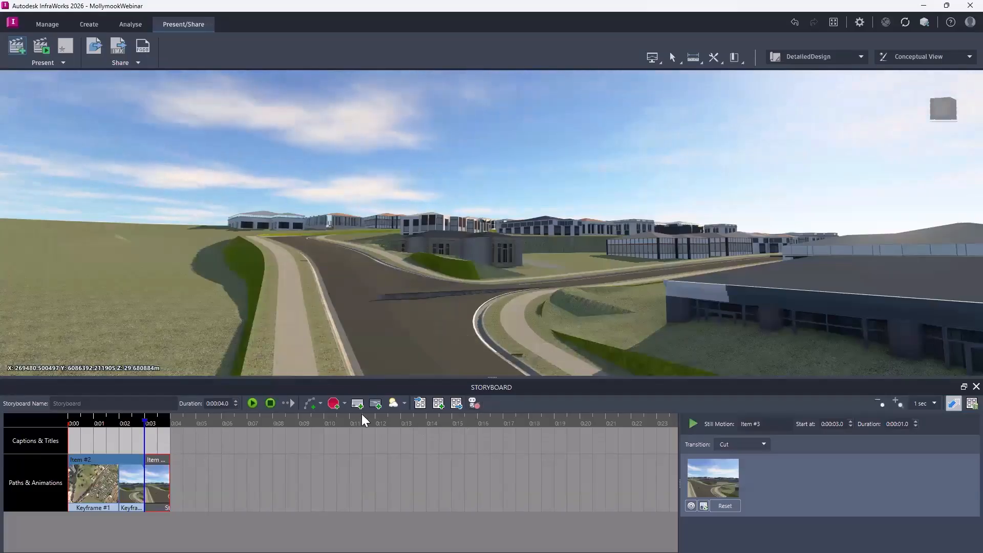
Add another camera path starting at the current junction view, with a second keyframe near the ground at the next T-junction, and play the storyboard.
{"action": "left_click", "coordinate": [307, 404]}
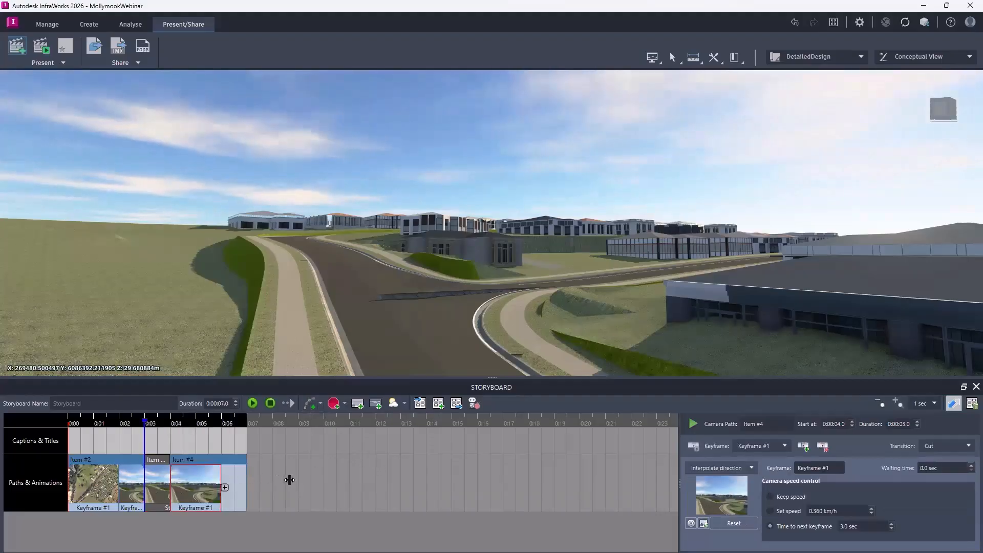
{"action": "middle_click_drag", "start_coordinate": [591, 315], "coordinate": [539, 296]}
{"action": "left_click_drag", "start_coordinate": [539, 297], "coordinate": [767, 210]}
{"action": "left_click_drag", "start_coordinate": [696, 222], "coordinate": [666, 286]}
{"action": "middle_click_drag", "start_coordinate": [617, 328], "coordinate": [587, 346]}
{"action": "middle_click_drag", "start_coordinate": [641, 259], "coordinate": [475, 328]}
{"action": "scroll", "coordinate": [569, 336], "scroll_direction": "up", "scroll_amount": 4}
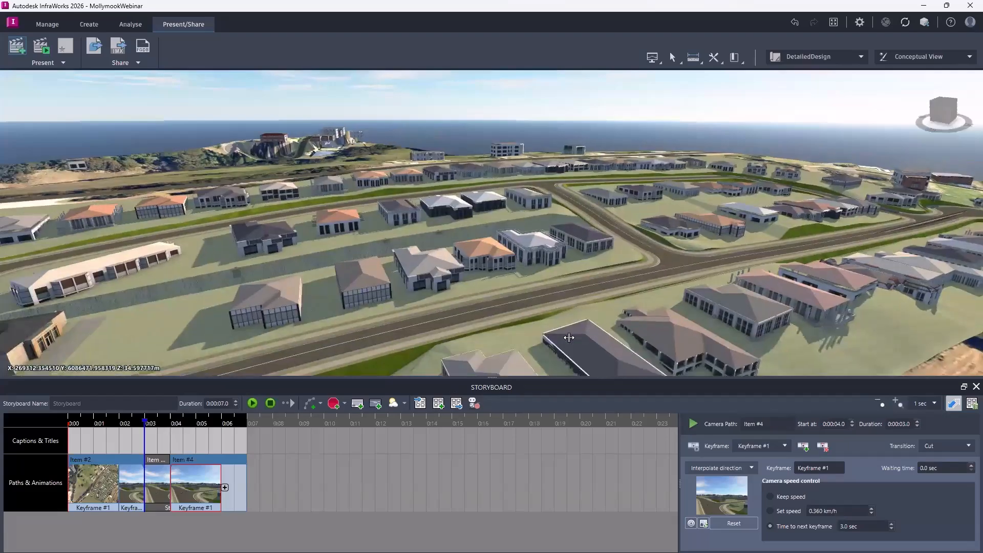
{"action": "scroll", "coordinate": [577, 303], "scroll_direction": "up", "scroll_amount": 2}
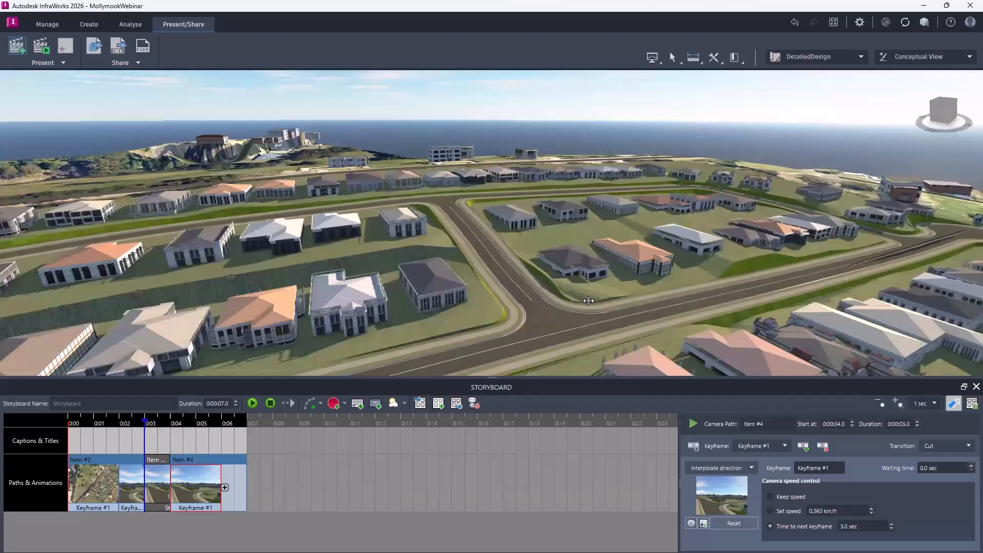
{"action": "scroll", "coordinate": [601, 295], "scroll_direction": "up", "scroll_amount": 1}
{"action": "scroll", "coordinate": [603, 292], "scroll_direction": "up", "scroll_amount": 1}
{"action": "left_click_drag", "start_coordinate": [605, 293], "coordinate": [643, 307]}
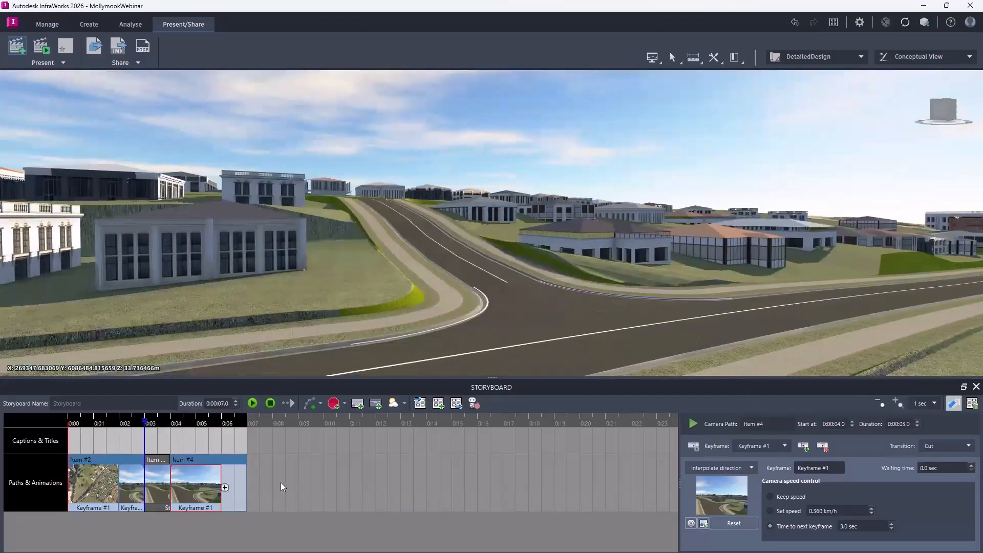
{"action": "left_click", "coordinate": [225, 488]}
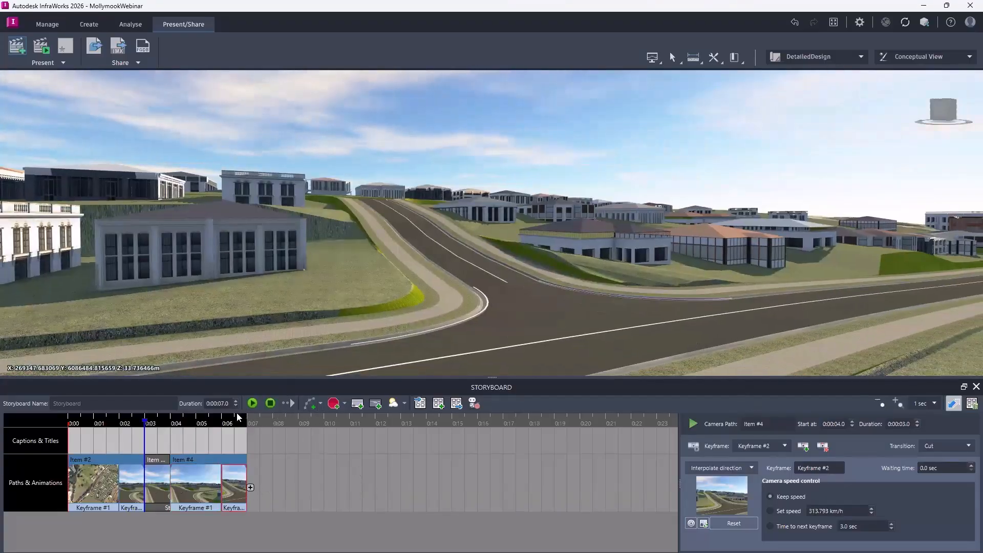
{"action": "left_click", "coordinate": [253, 403]}
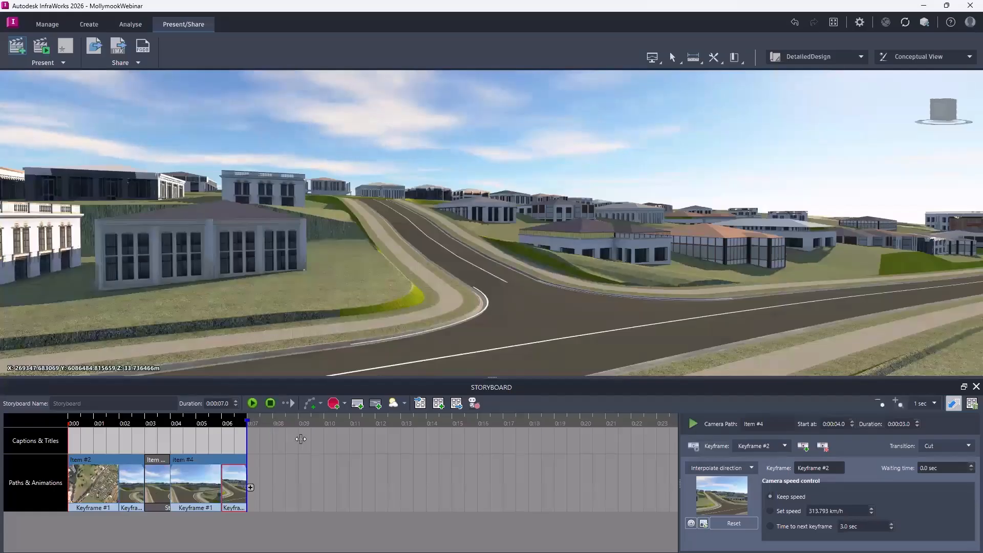
{"action": "left_click", "coordinate": [345, 404]}
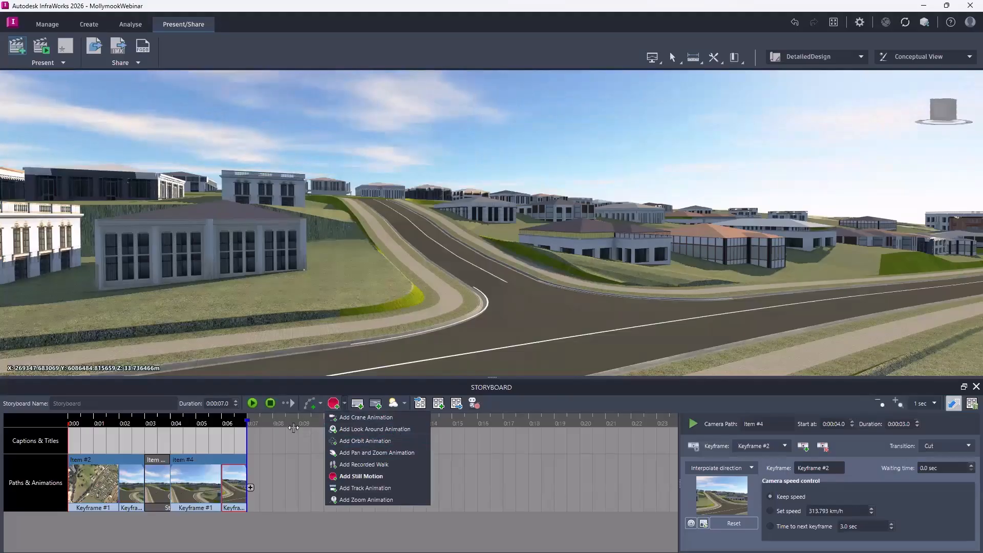
{"action": "left_click", "coordinate": [321, 404]}
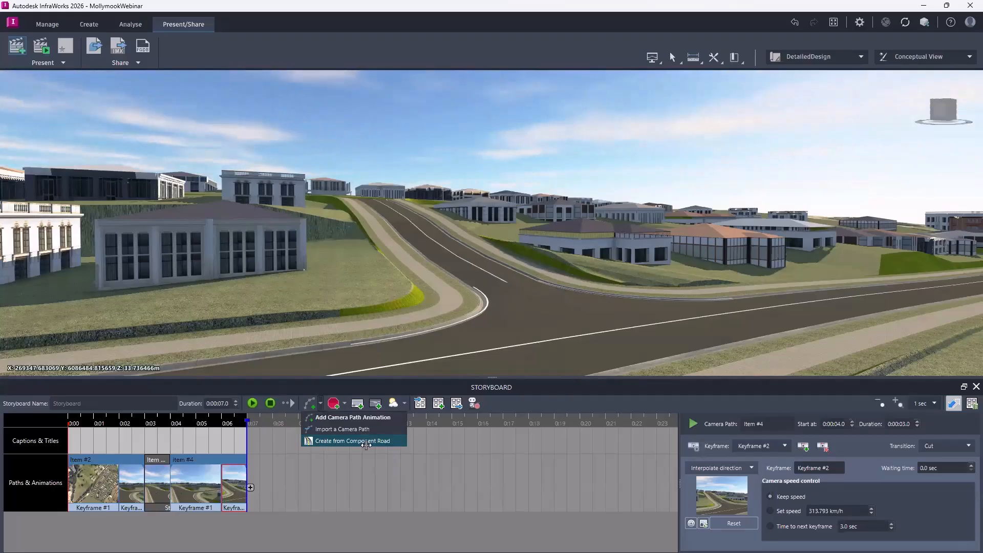
{"action": "left_click", "coordinate": [387, 393]}
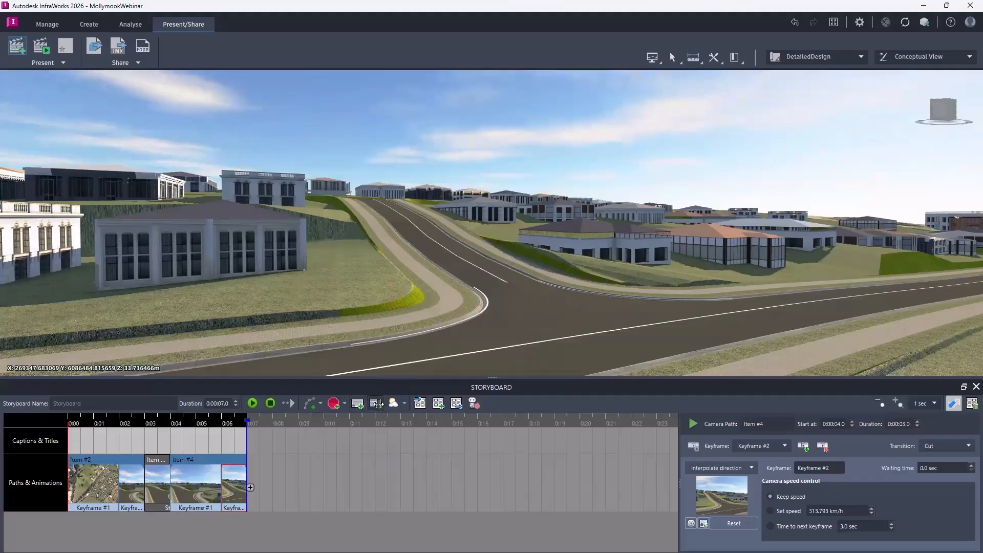
Add a title to the storyboard and move it to the start of the timeline, above the first camera path.
{"action": "left_click", "coordinate": [376, 404]}
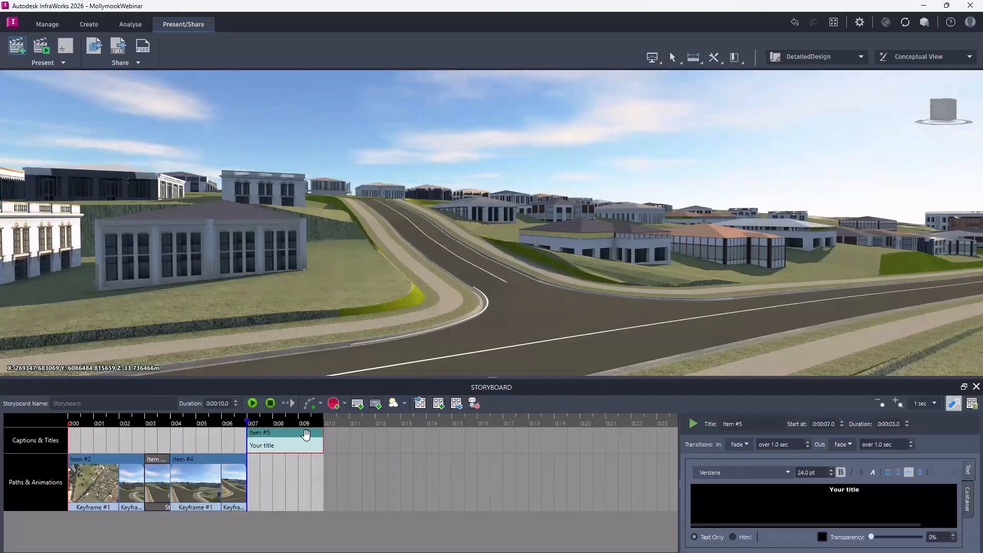
{"action": "left_click_drag", "start_coordinate": [283, 435], "coordinate": [123, 447]}
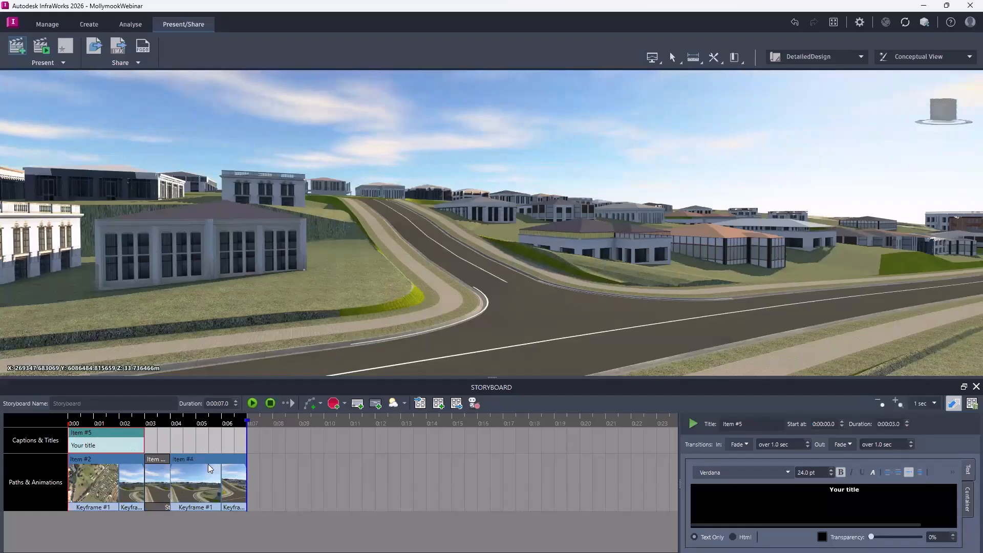
{"action": "left_click", "coordinate": [211, 459]}
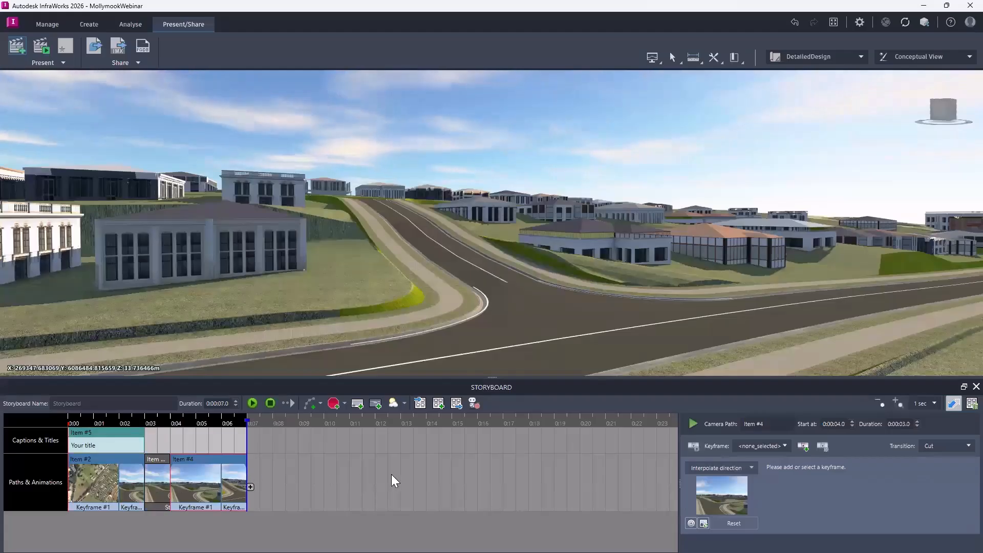
Replace the title's placeholder text with "Detailed Design".
{"action": "left_click", "coordinate": [102, 439]}
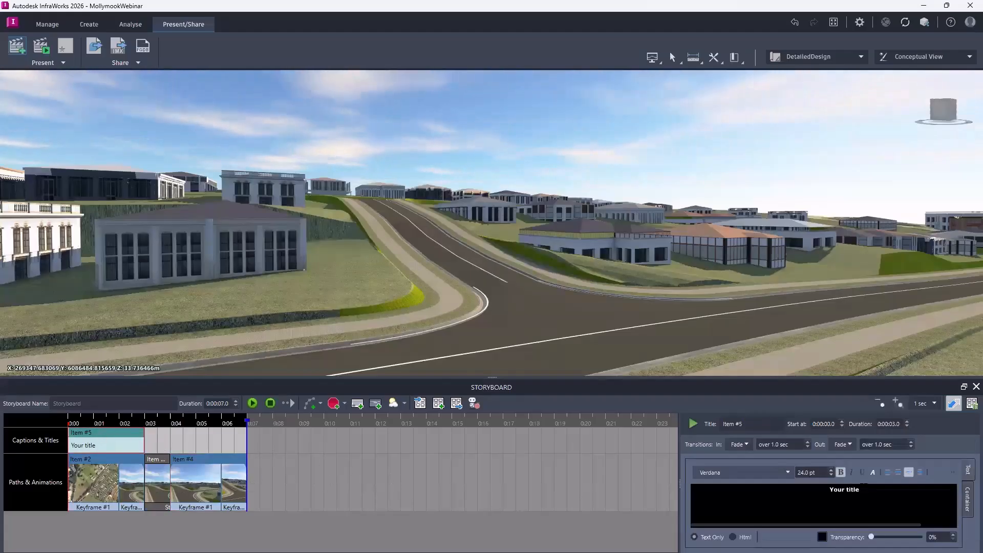
{"action": "left_click_drag", "start_coordinate": [860, 490], "coordinate": [829, 490]}
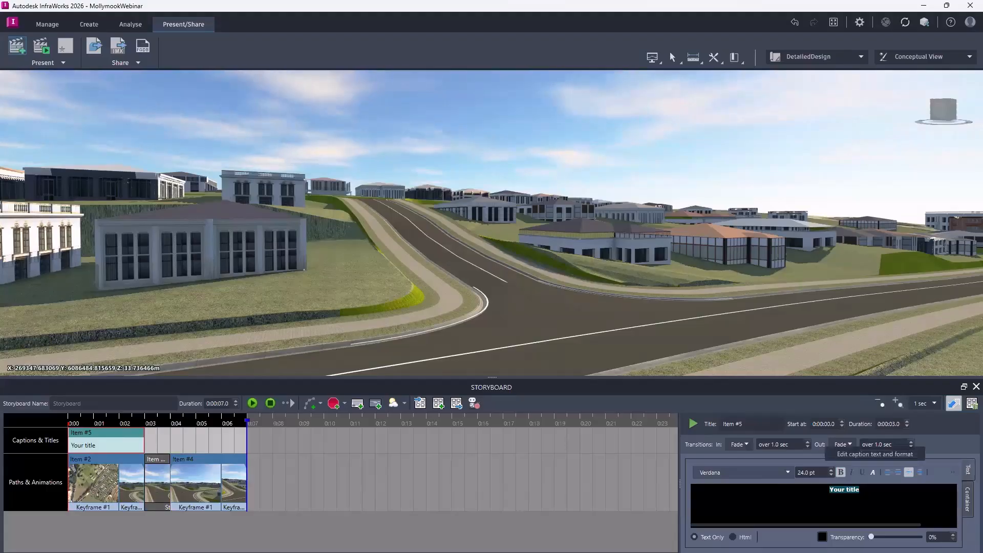
{"action": "type", "text": "Detailed Design"}
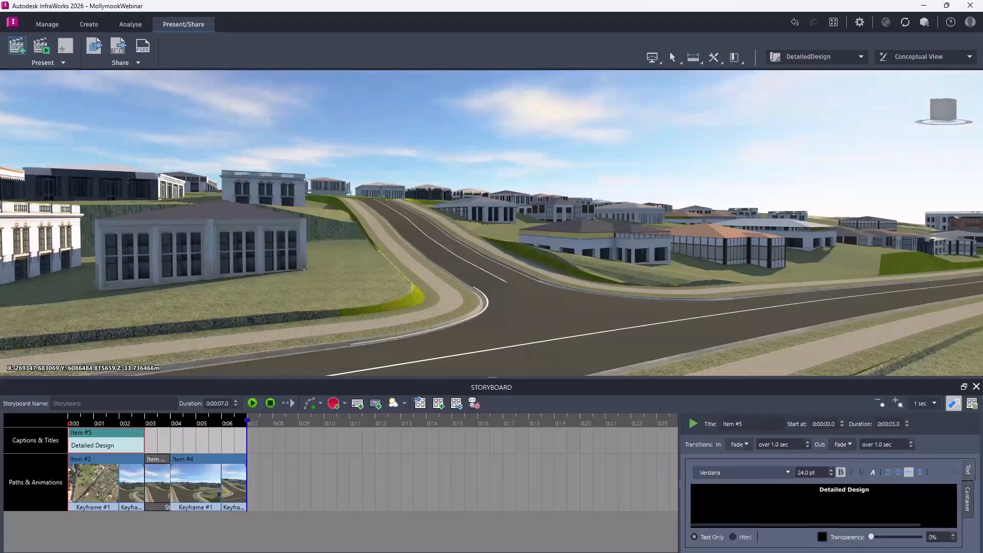
Set the title's background transparency to 43% and its incoming transition to Cut, and play the title.
{"action": "left_click_drag", "start_coordinate": [871, 537], "coordinate": [892, 537]}
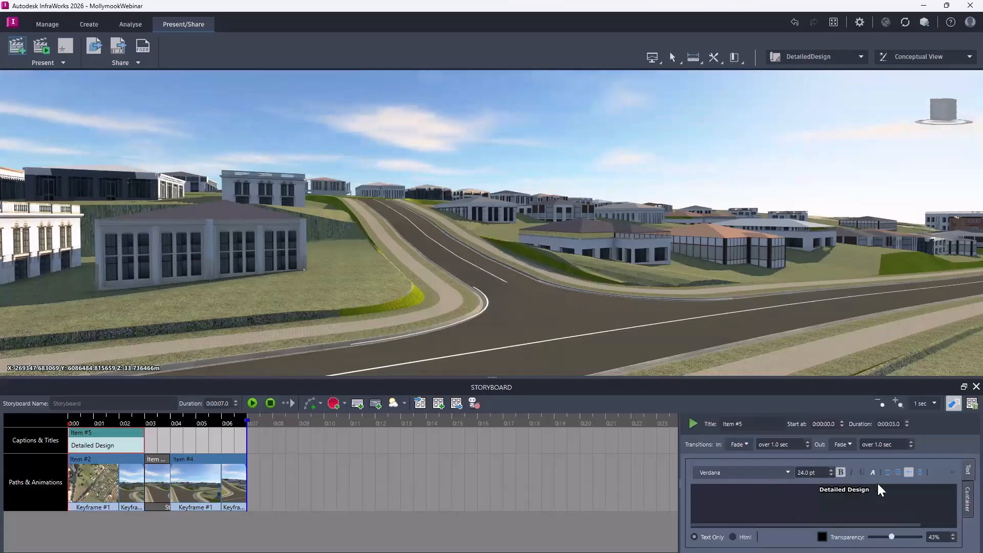
{"action": "left_click", "coordinate": [741, 444]}
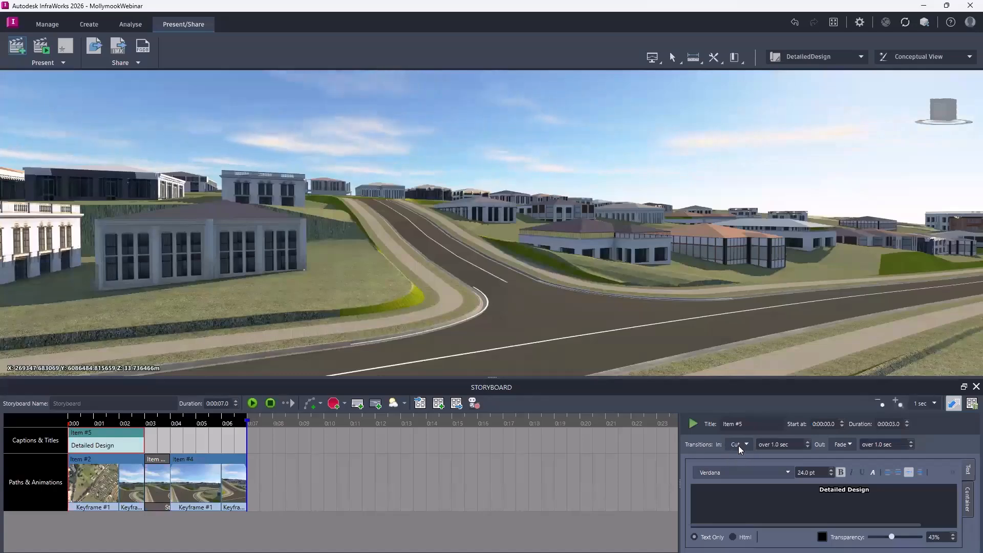
{"action": "left_click", "coordinate": [693, 425]}
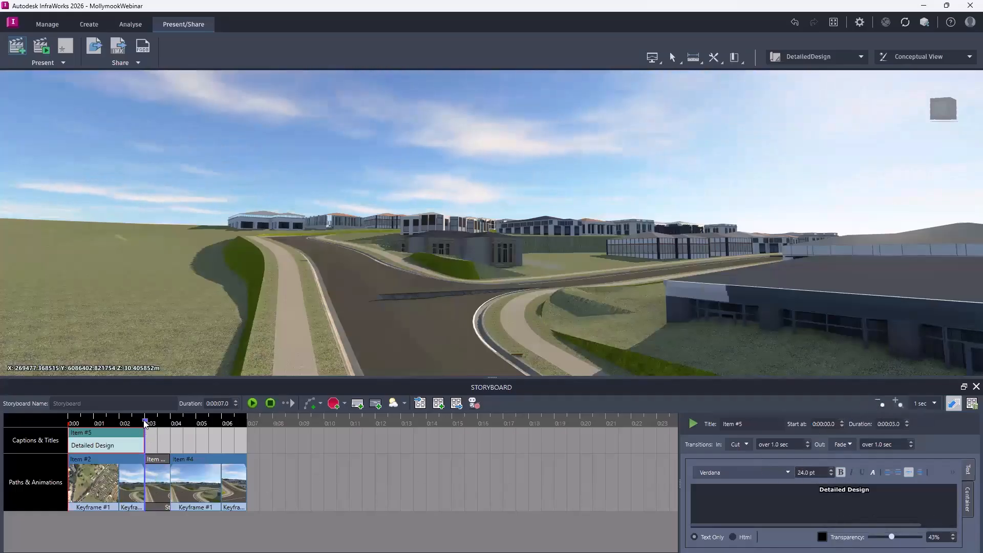
Move the playhead back near the start of the storyboard to preview the title, and open the storyboard export settings.
{"action": "left_click_drag", "start_coordinate": [143, 424], "coordinate": [76, 413]}
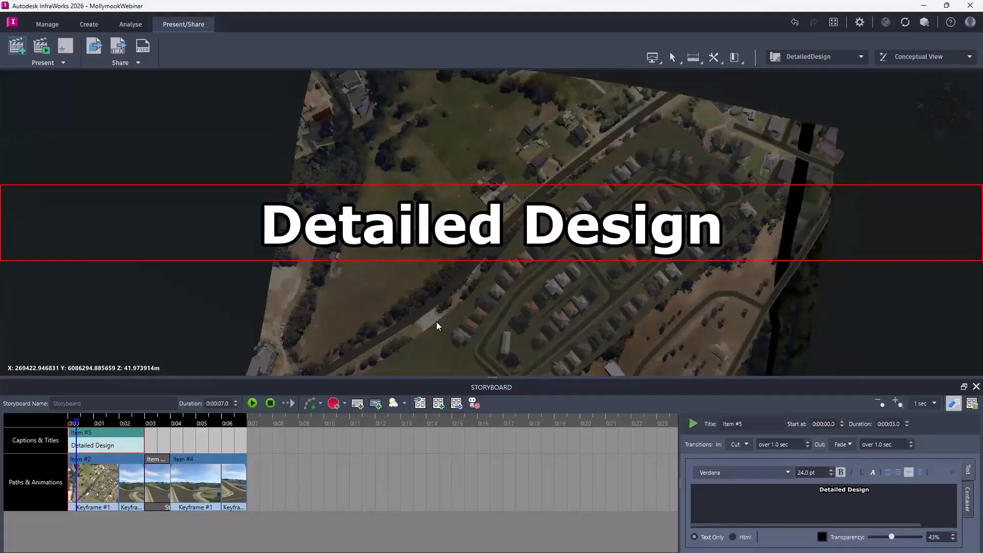
{"action": "left_click_drag", "start_coordinate": [76, 420], "coordinate": [70, 420]}
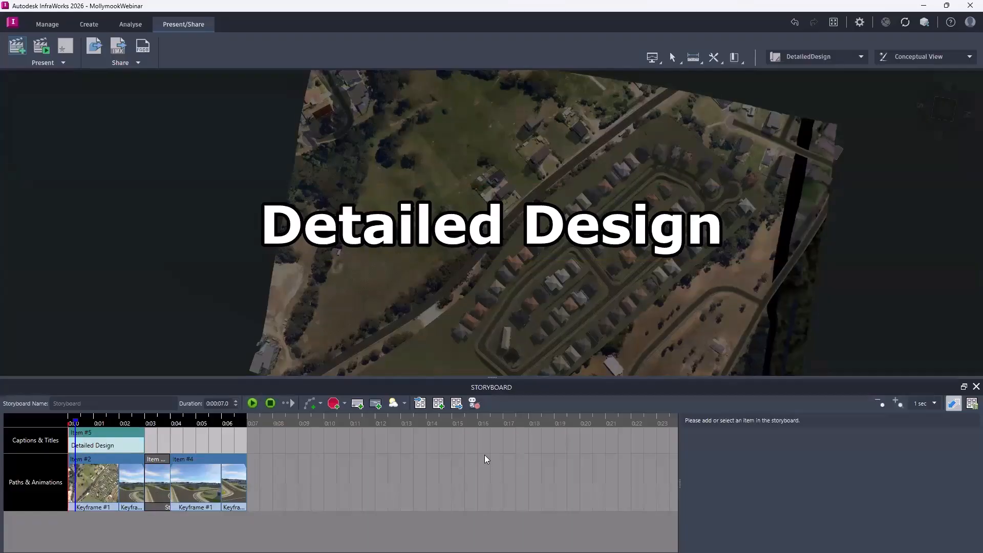
{"action": "left_click", "coordinate": [473, 403]}
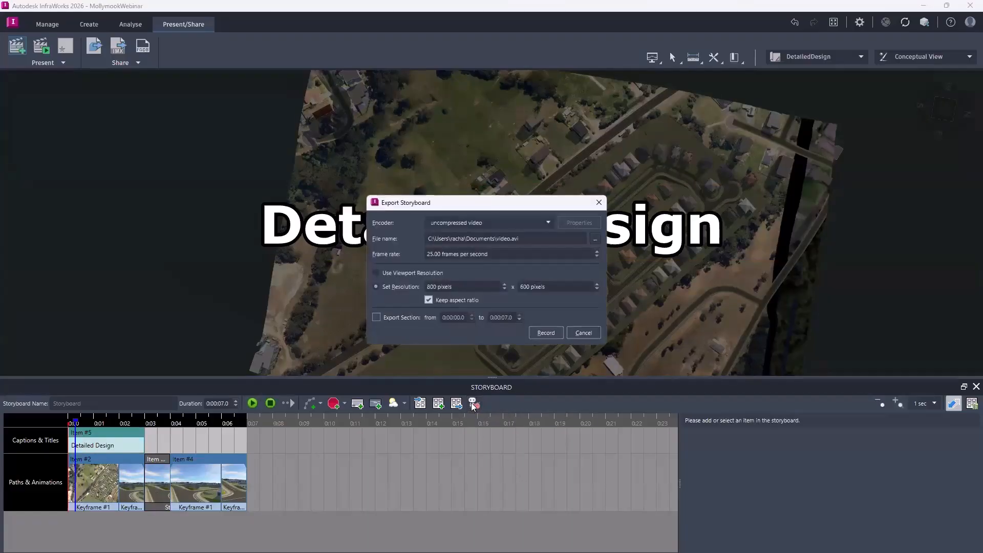